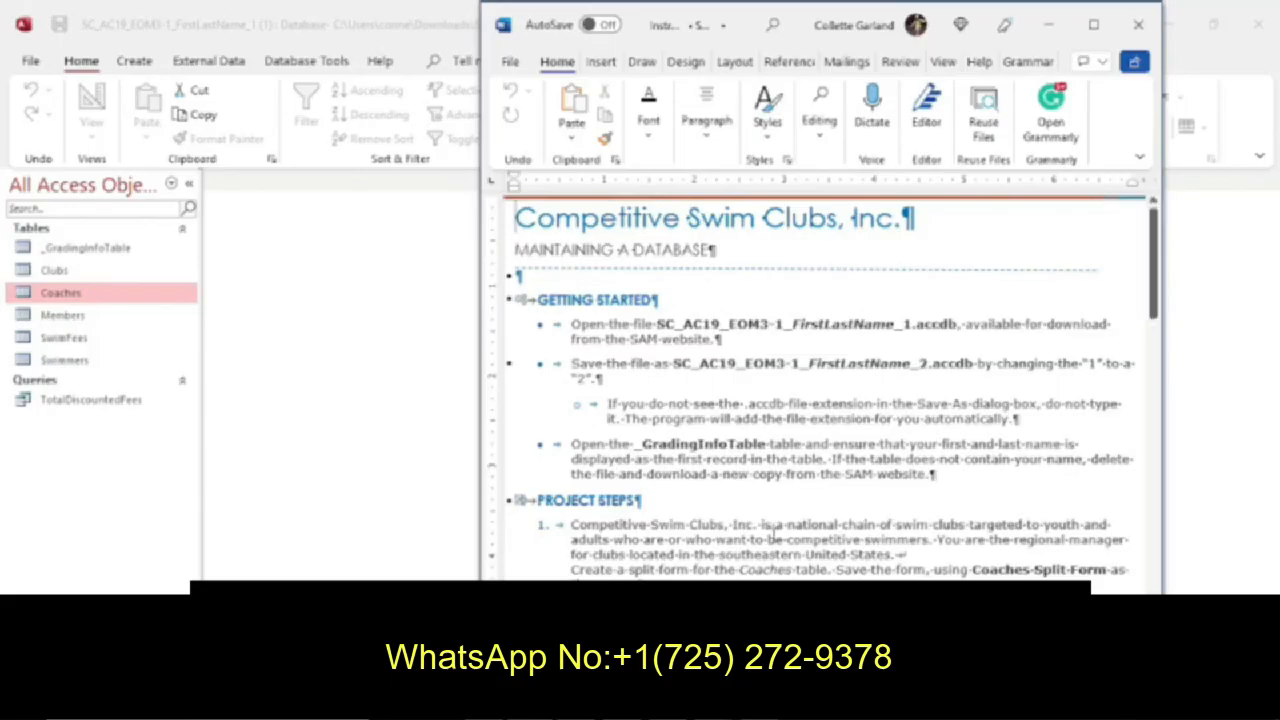
Create a split form based on the Coaches table, following the first project step in the instructions.
scroll(773, 535, down, 3)
scroll(773, 535, down, 3)
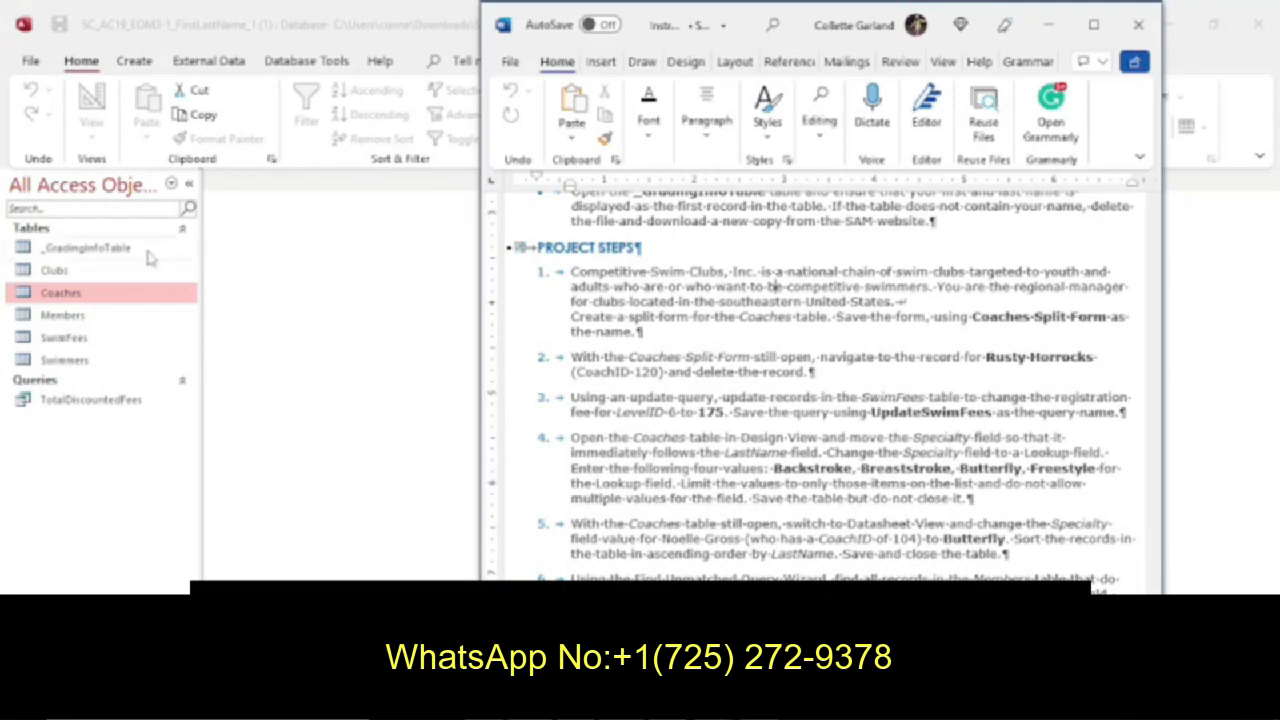
click(74, 300)
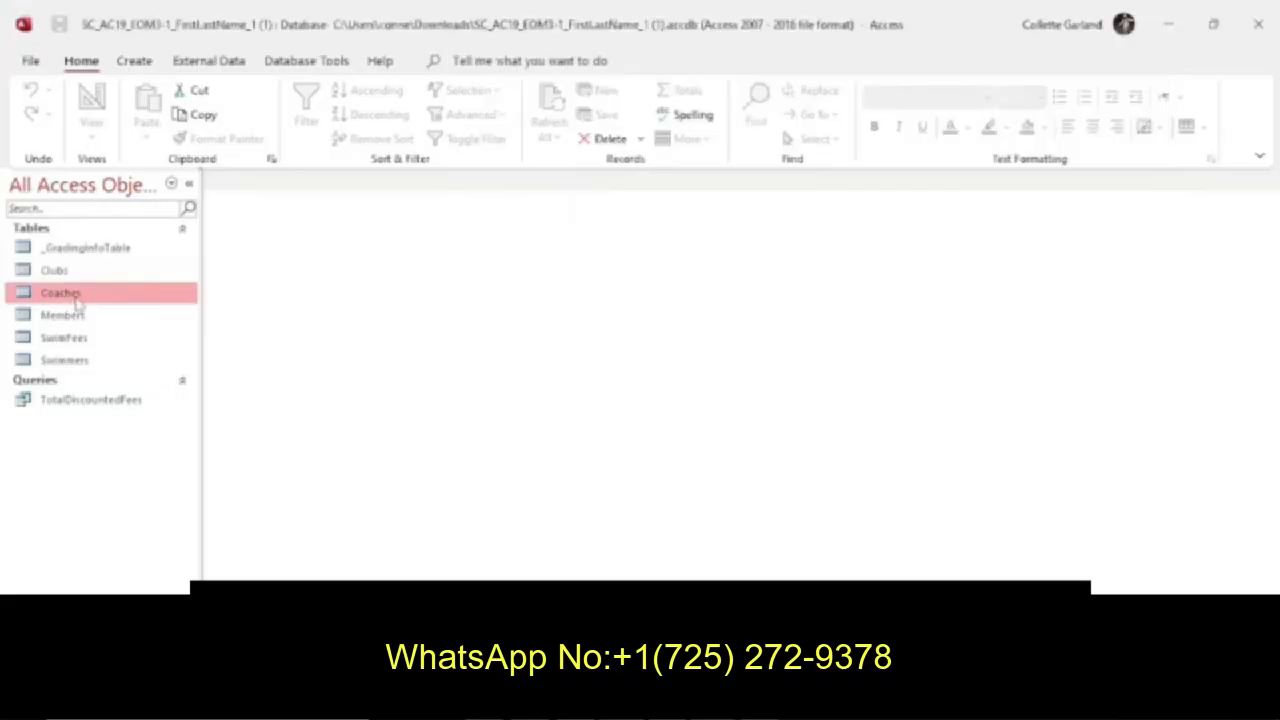
click(145, 67)
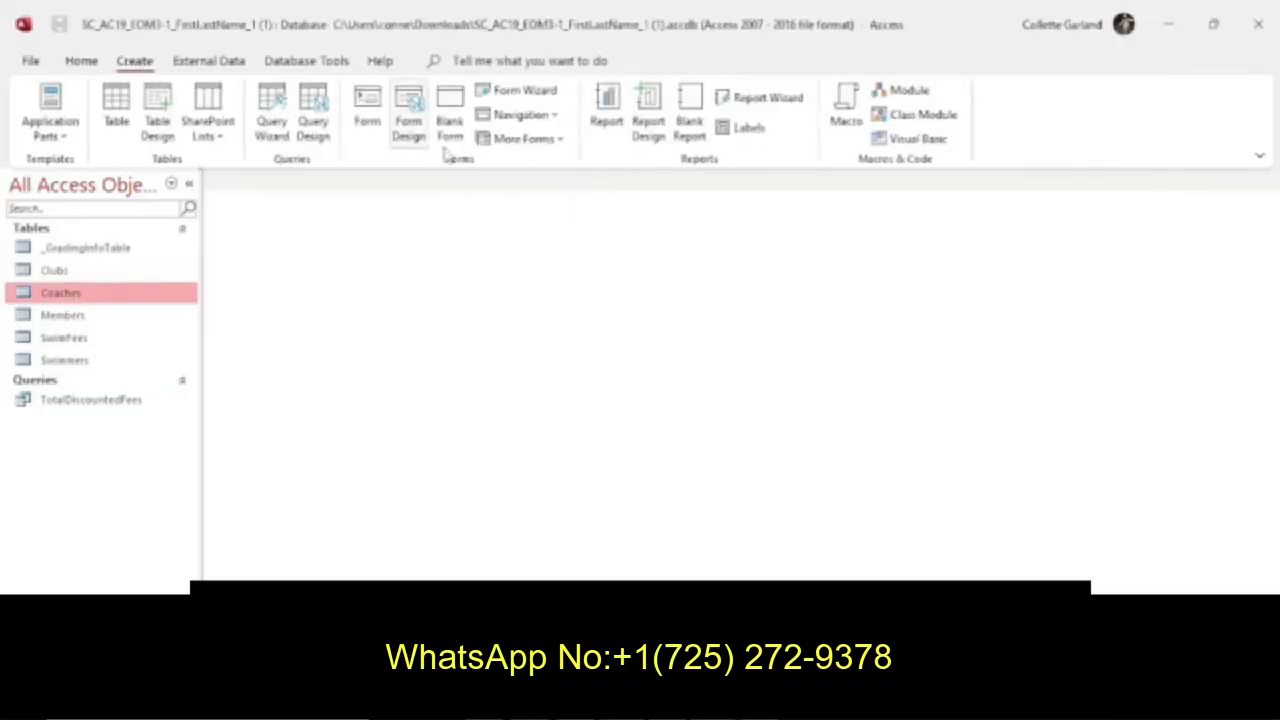
click(518, 140)
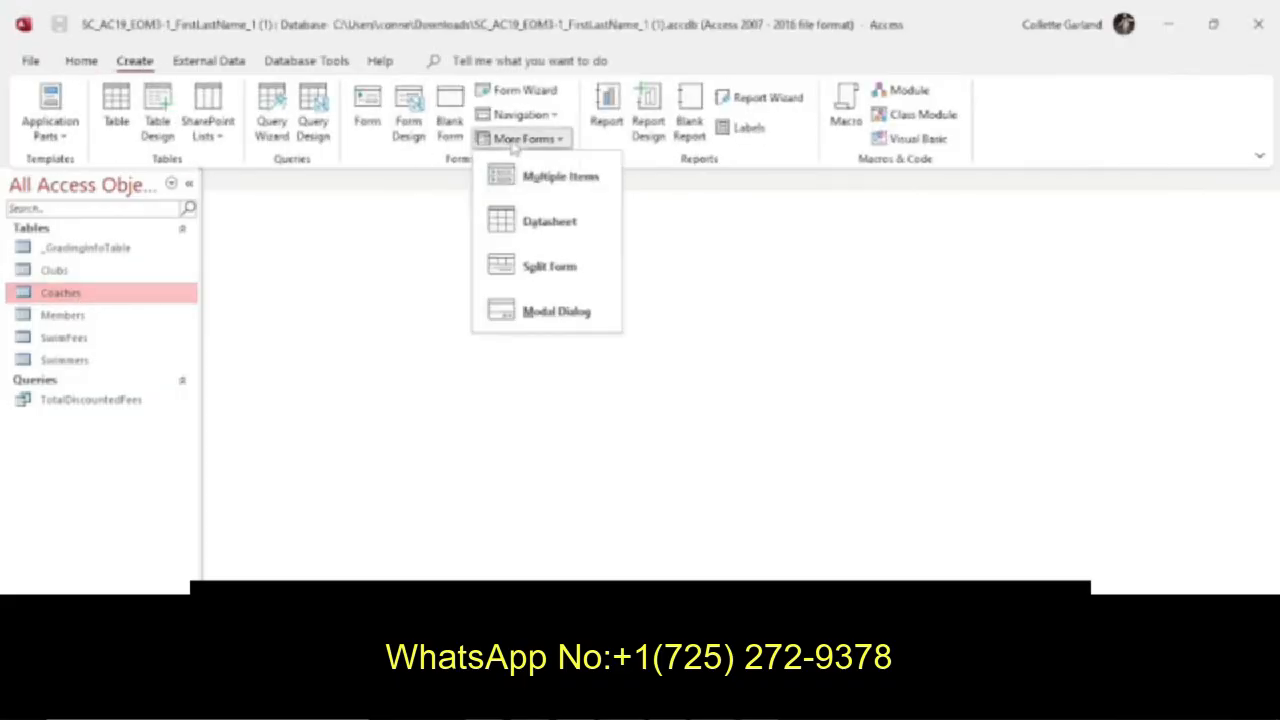
click(546, 272)
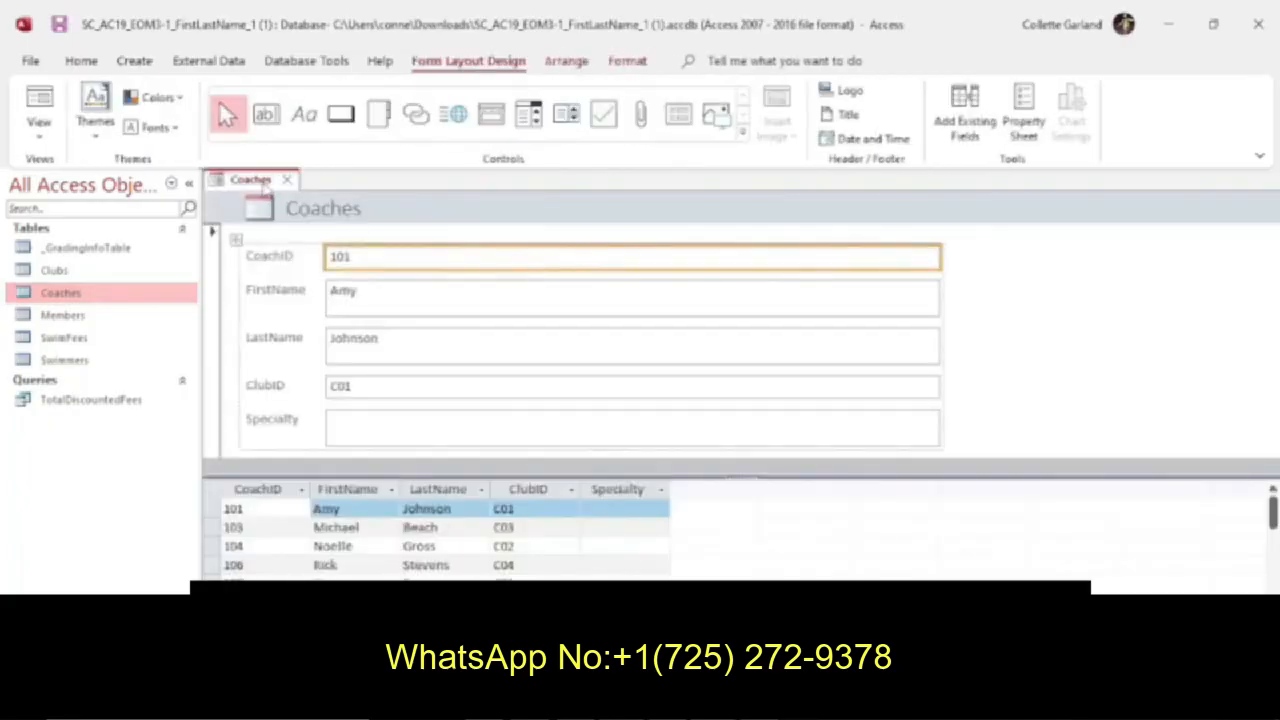
Save the new form as Coaches Split Form.
right_click(265, 185)
click(305, 196)
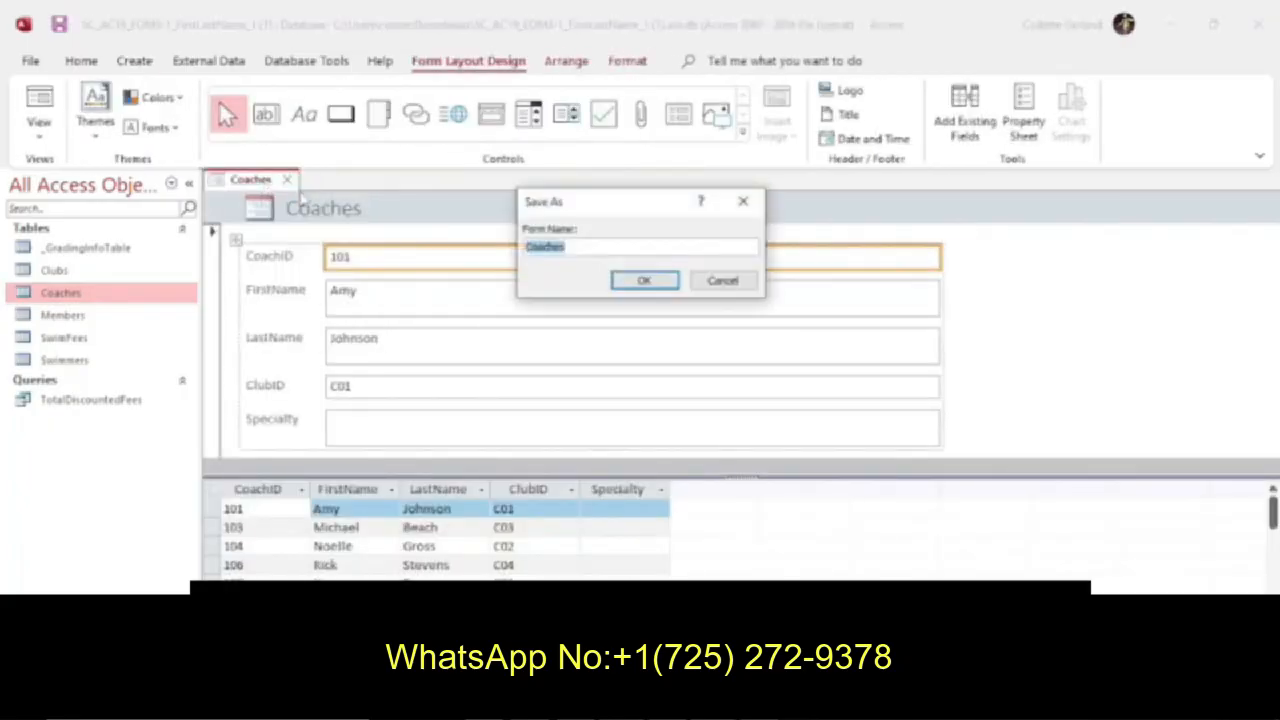
text(Split Form)
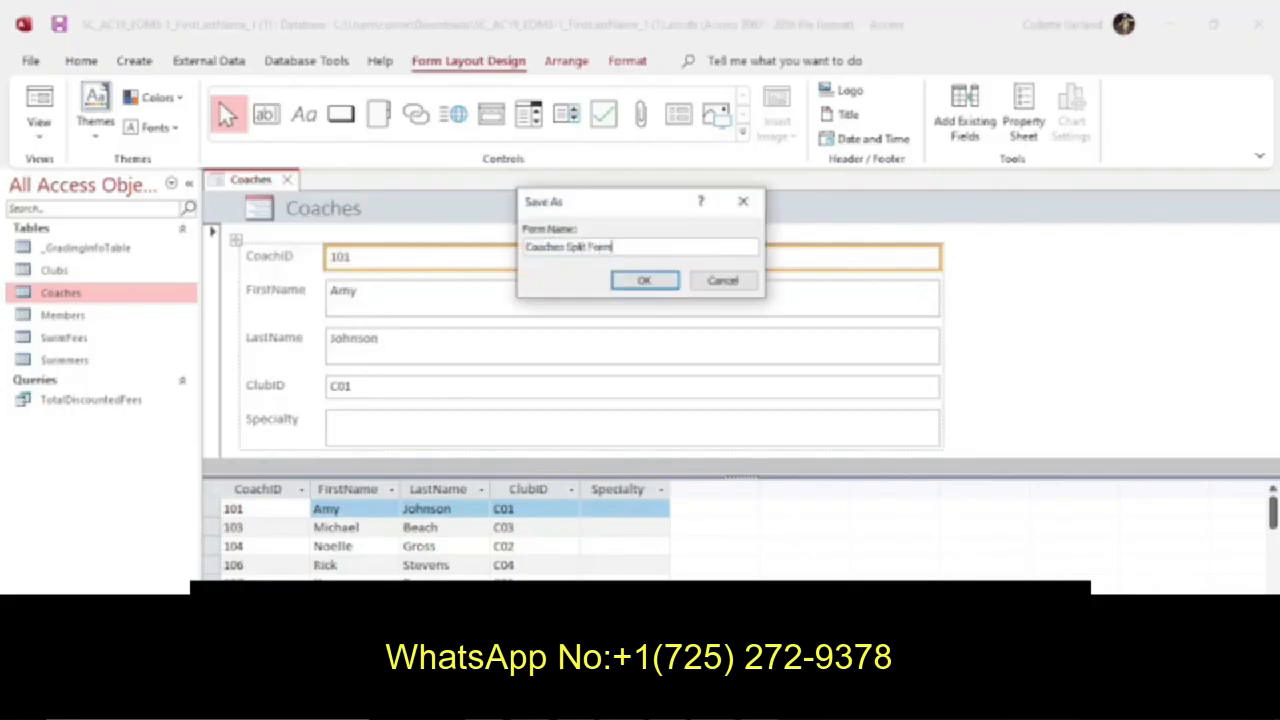
key(Return)
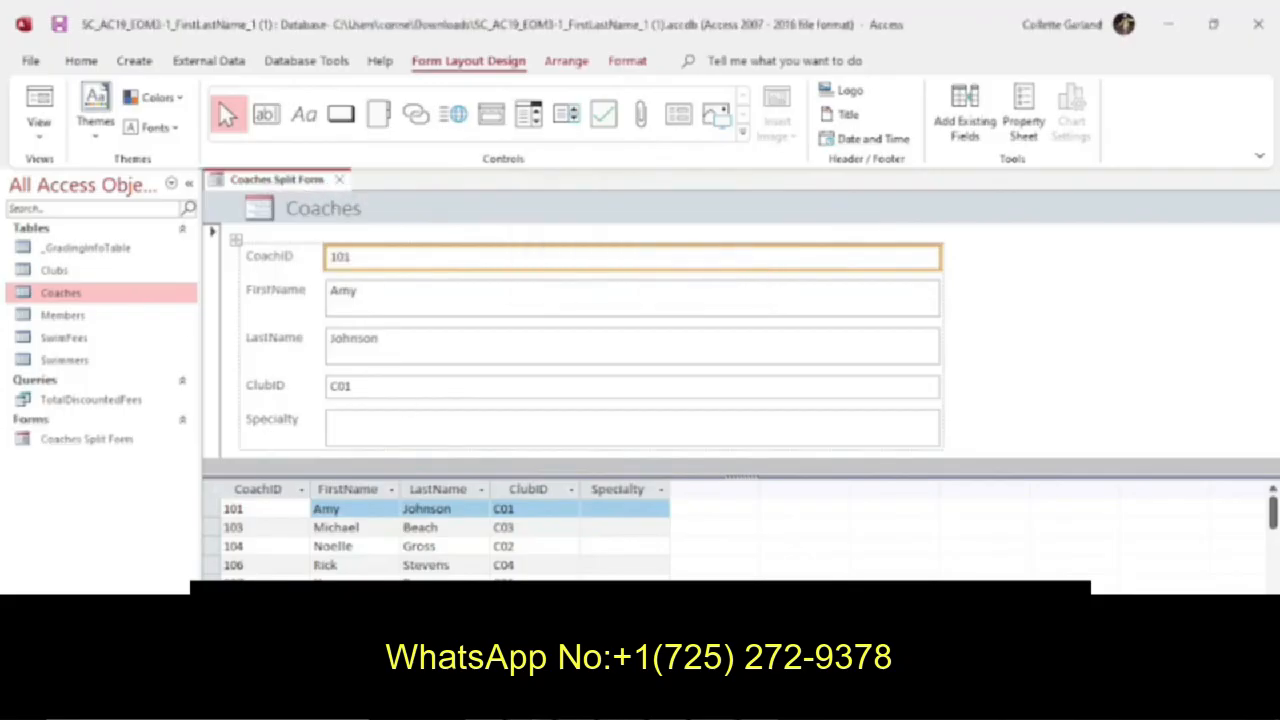
Check the instructions, go to the record with CoachID 120 in the split form, and delete that record.
key(alt+Tab)
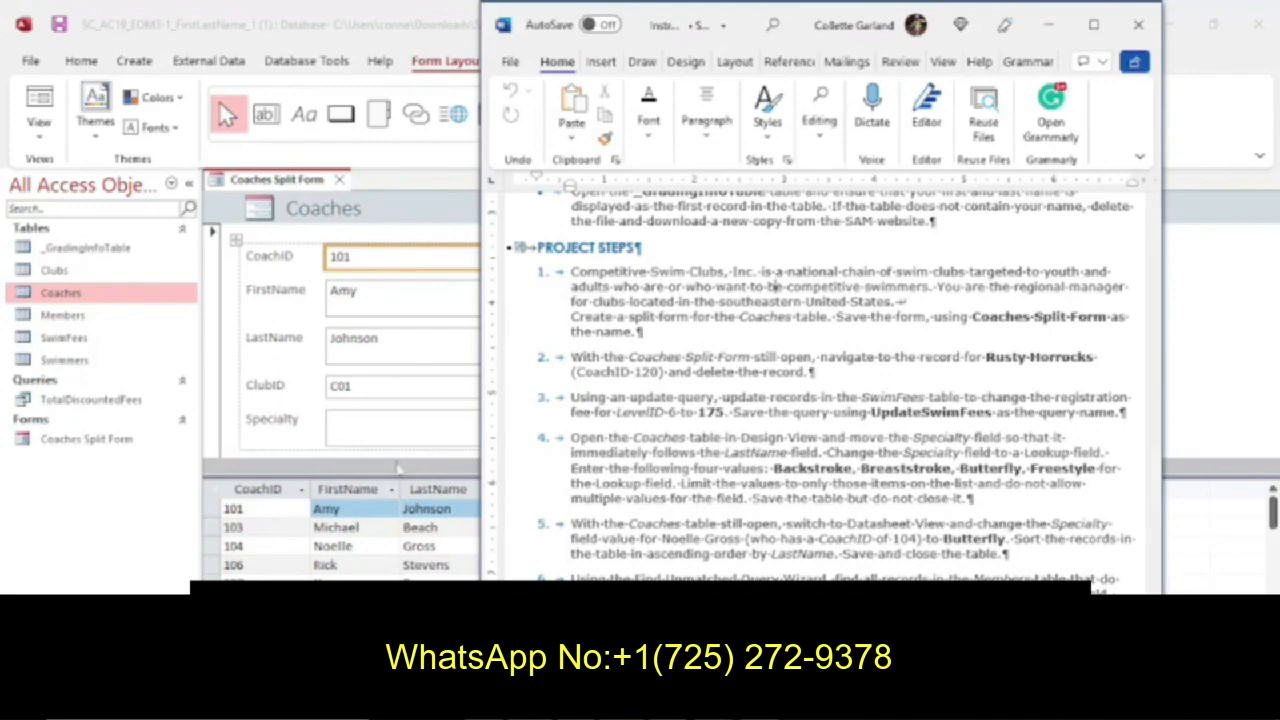
click(362, 647)
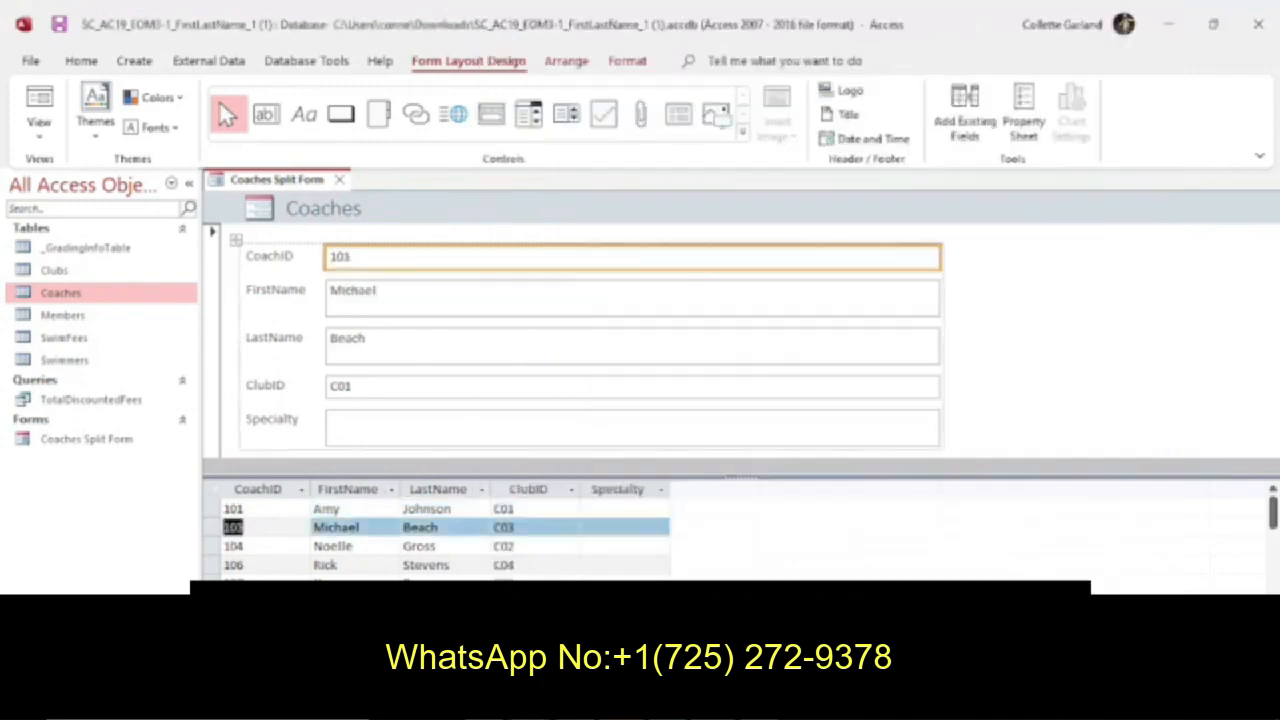
click(362, 647)
click(362, 647)
click(362, 647)
click(362, 647)
click(362, 647)
click(362, 647)
click(362, 647)
click(362, 647)
click(362, 647)
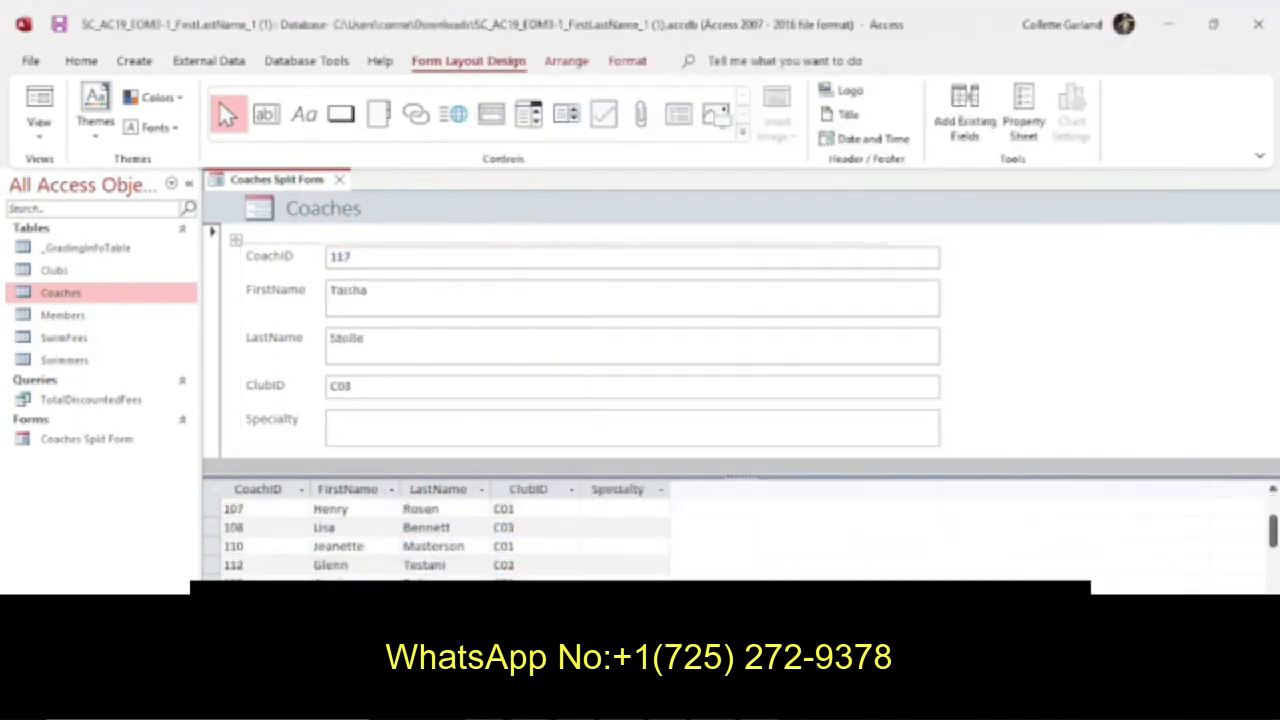
click(362, 647)
click(362, 647)
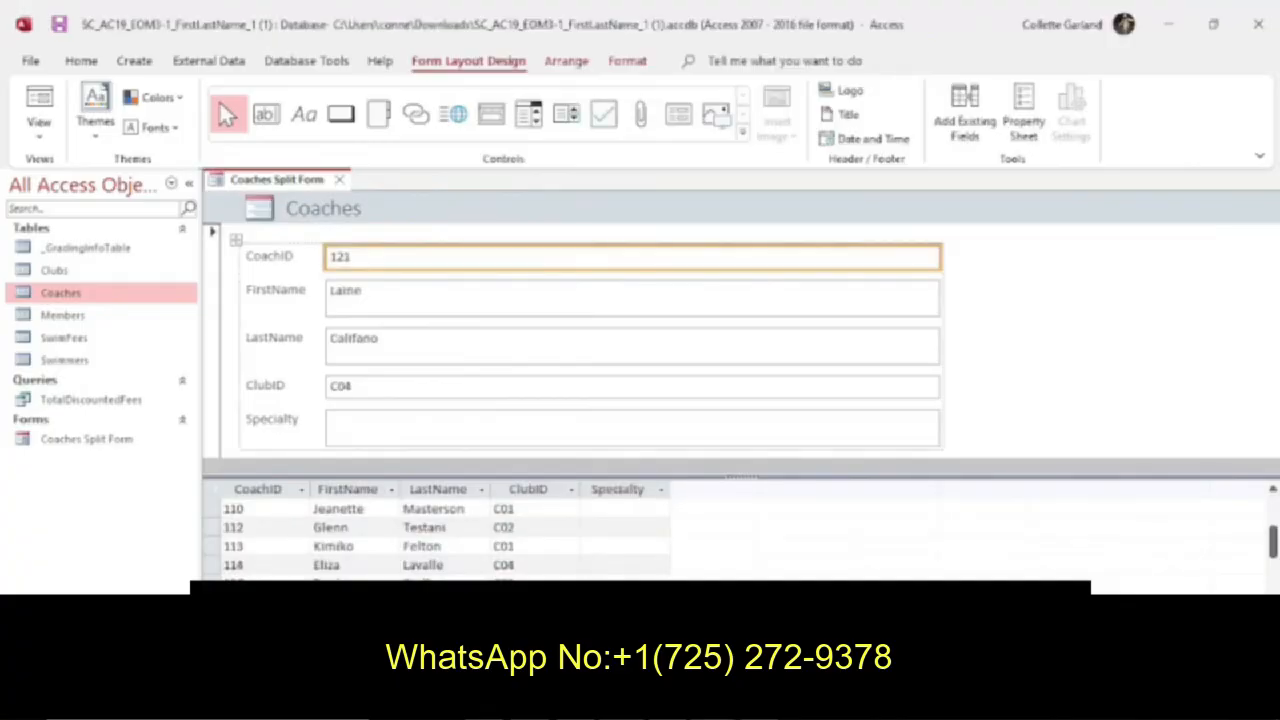
click(266, 647)
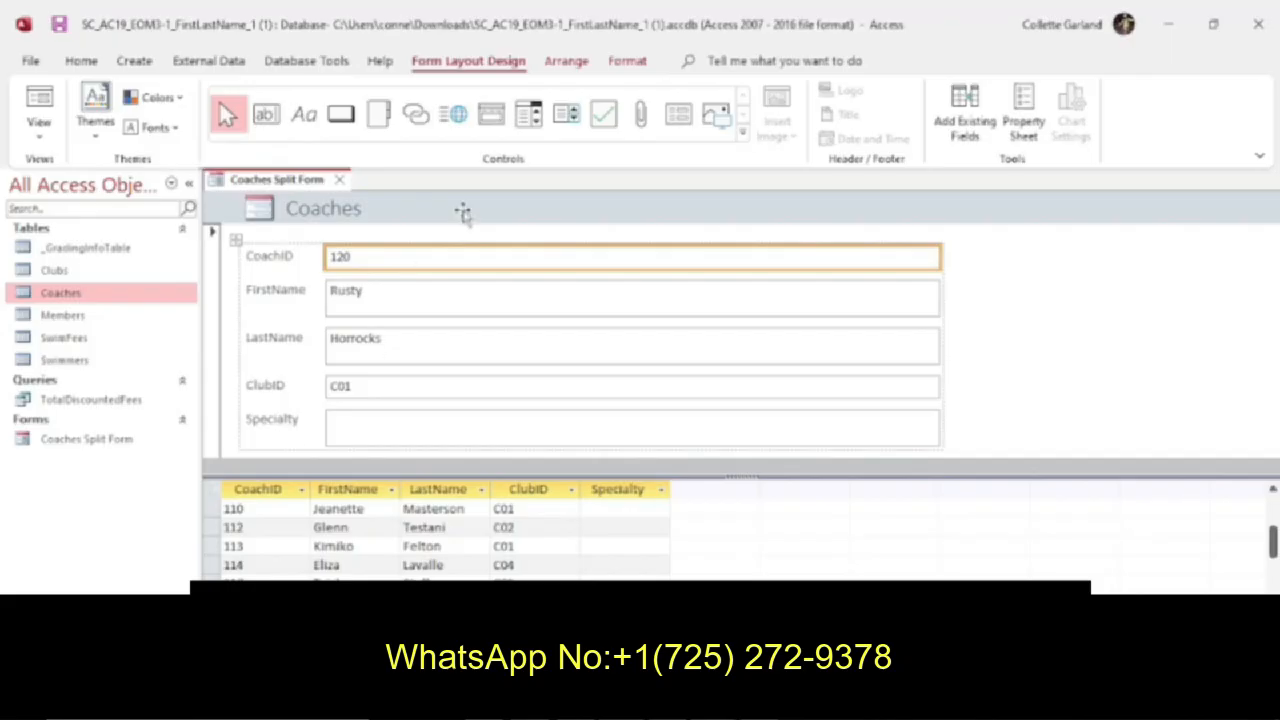
click(568, 62)
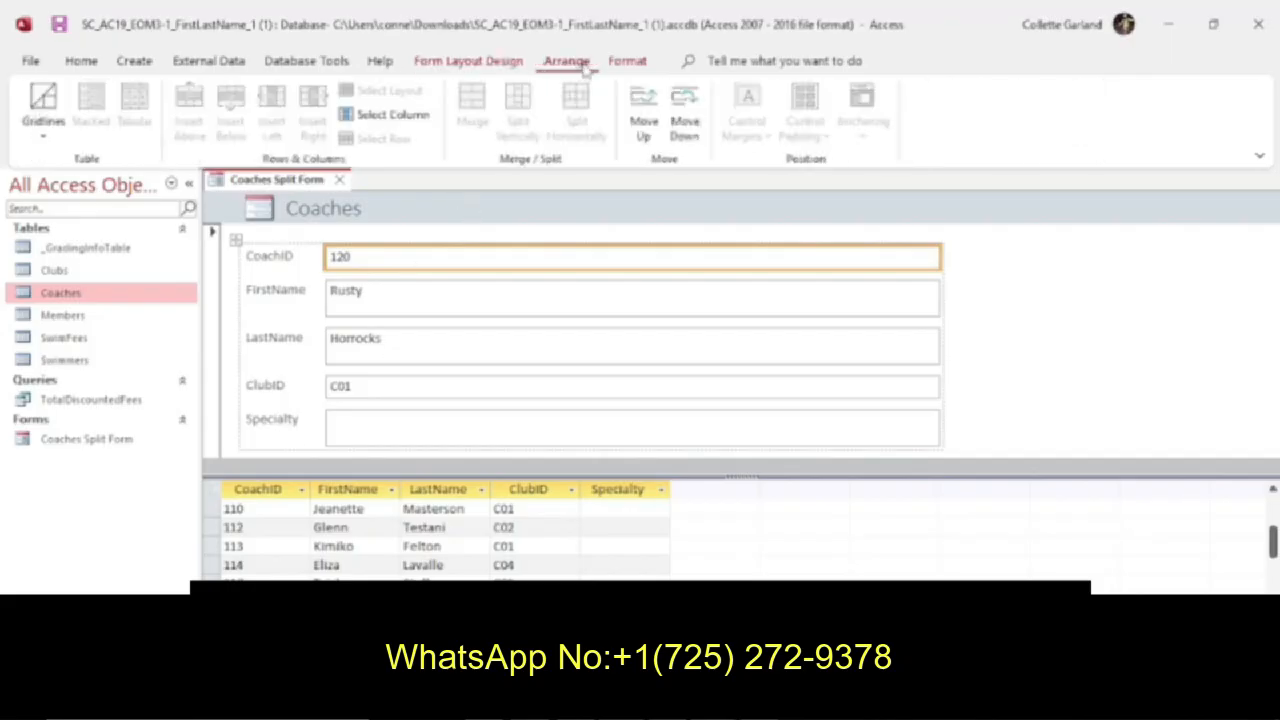
click(627, 62)
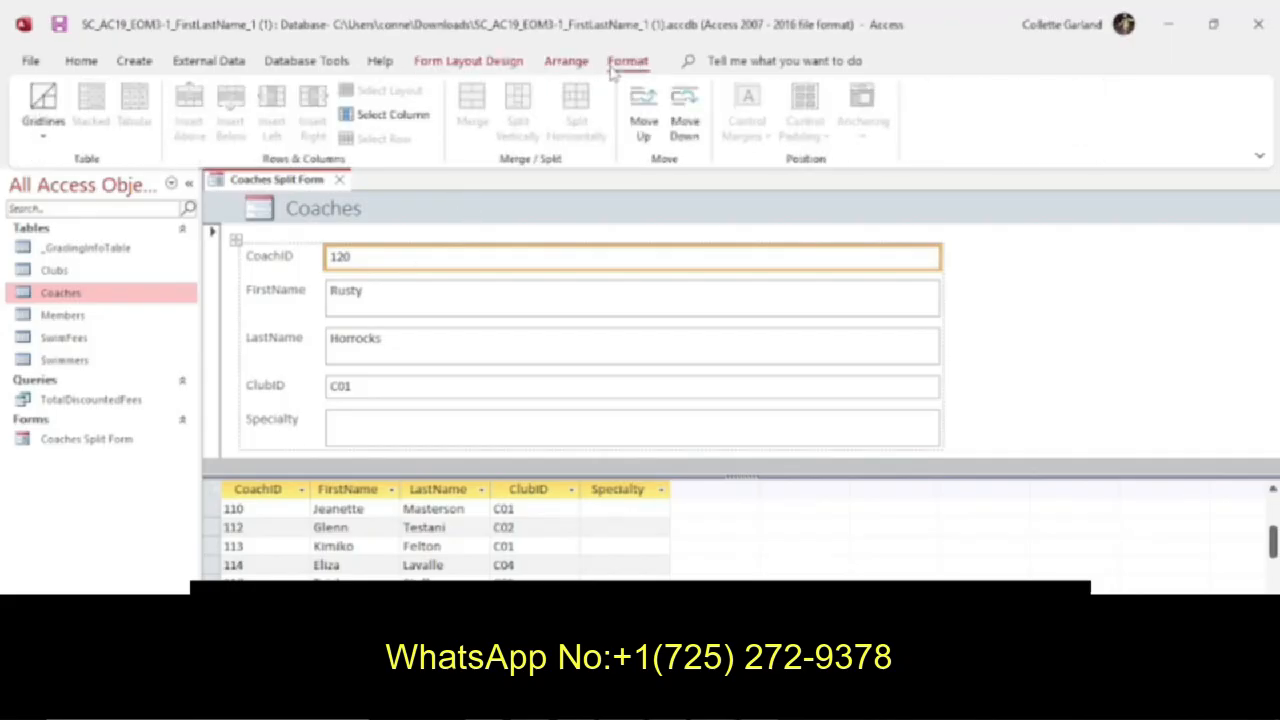
click(82, 62)
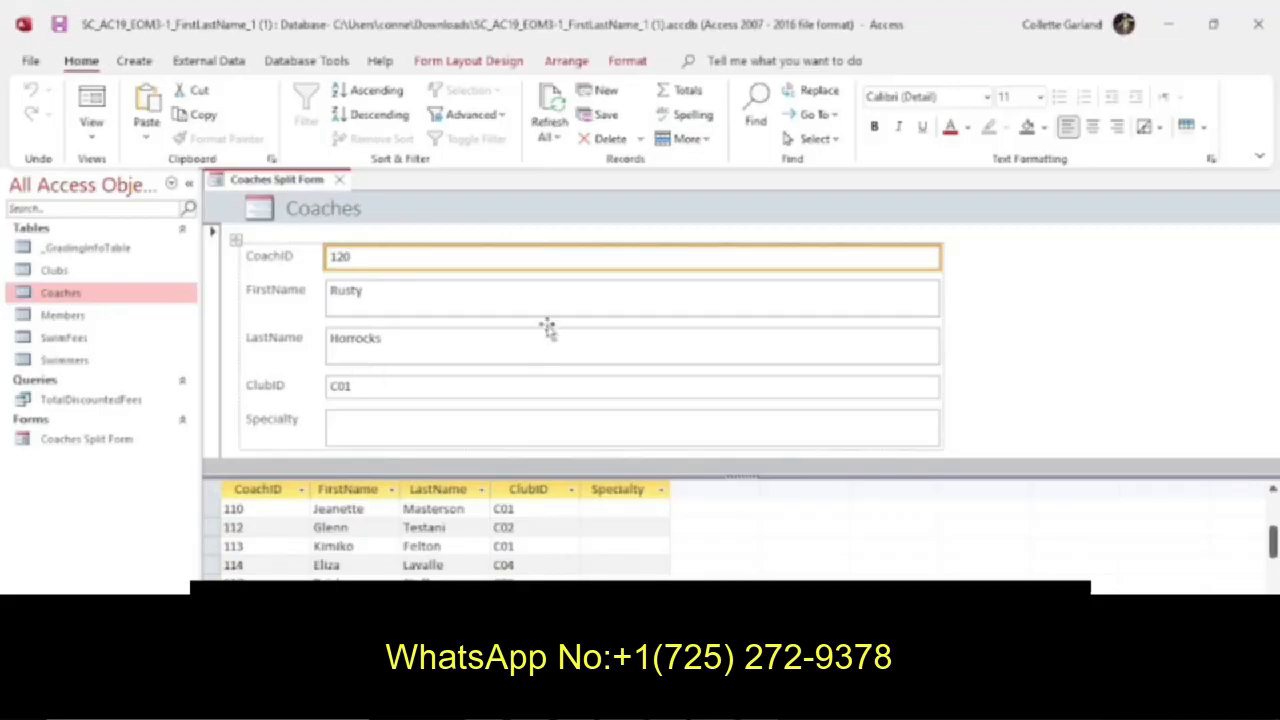
click(625, 141)
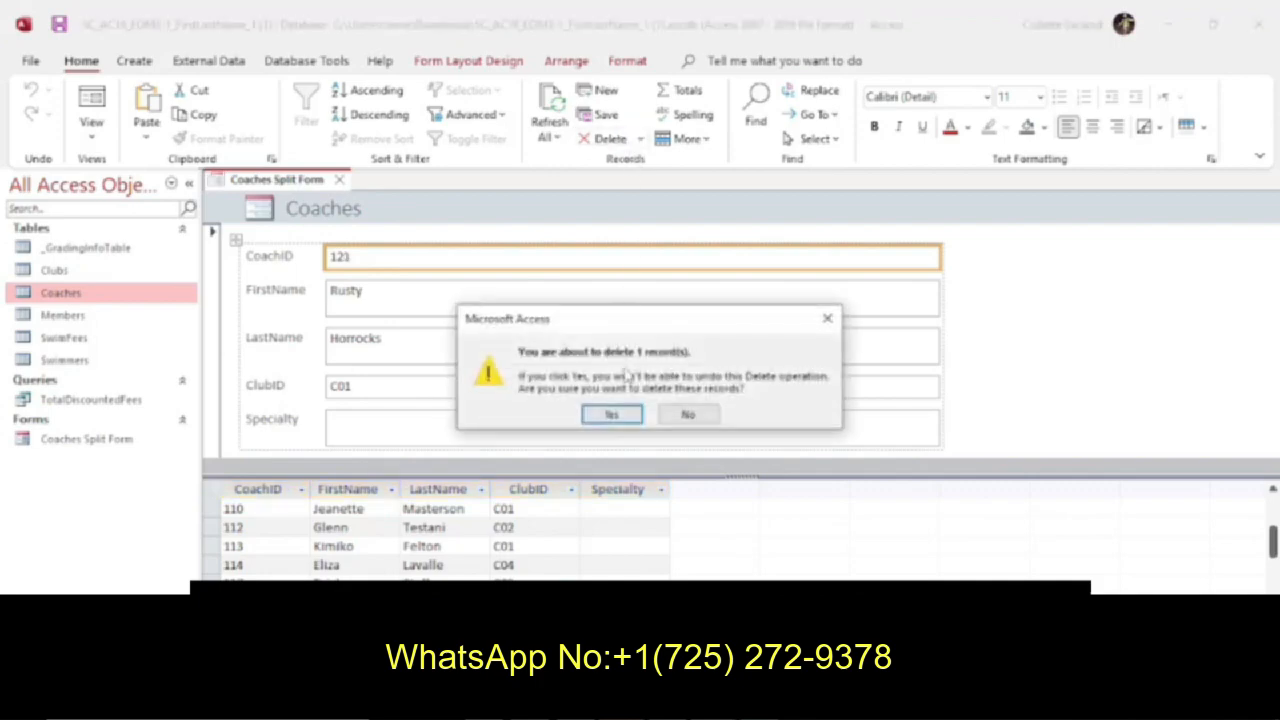
click(612, 414)
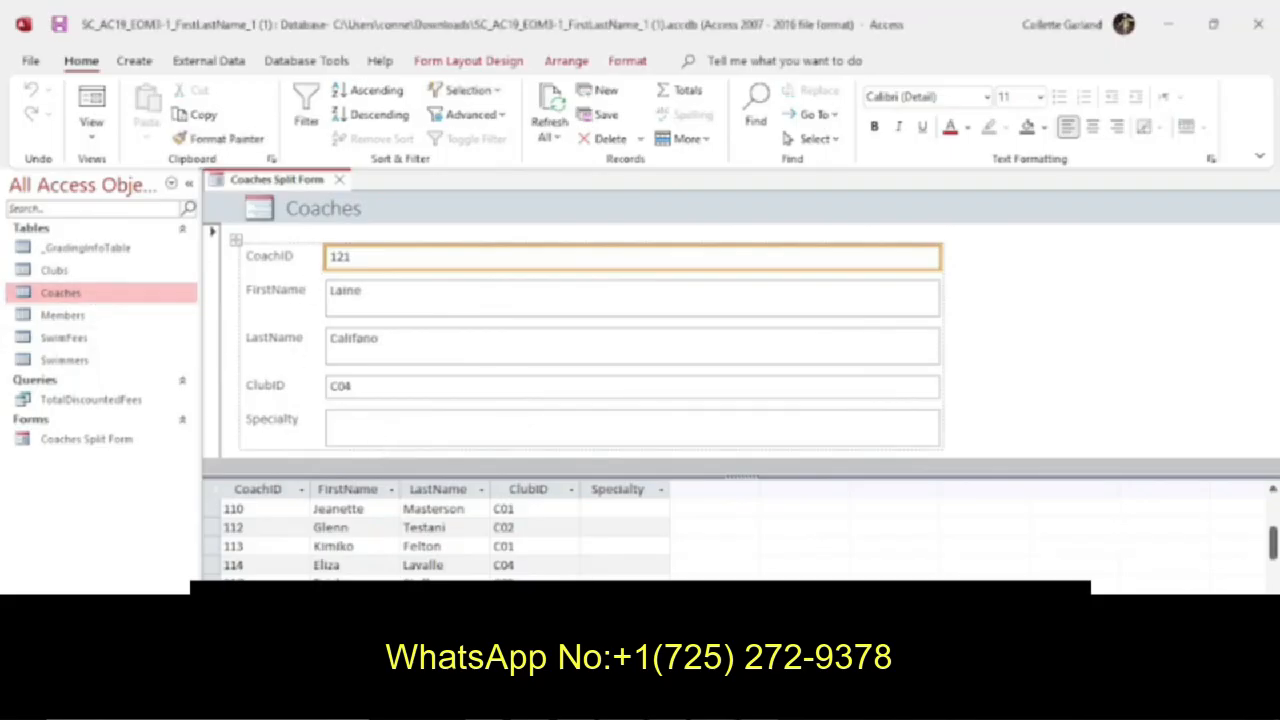
Save and close the Coaches Split Form.
right_click(304, 190)
click(328, 198)
click(340, 180)
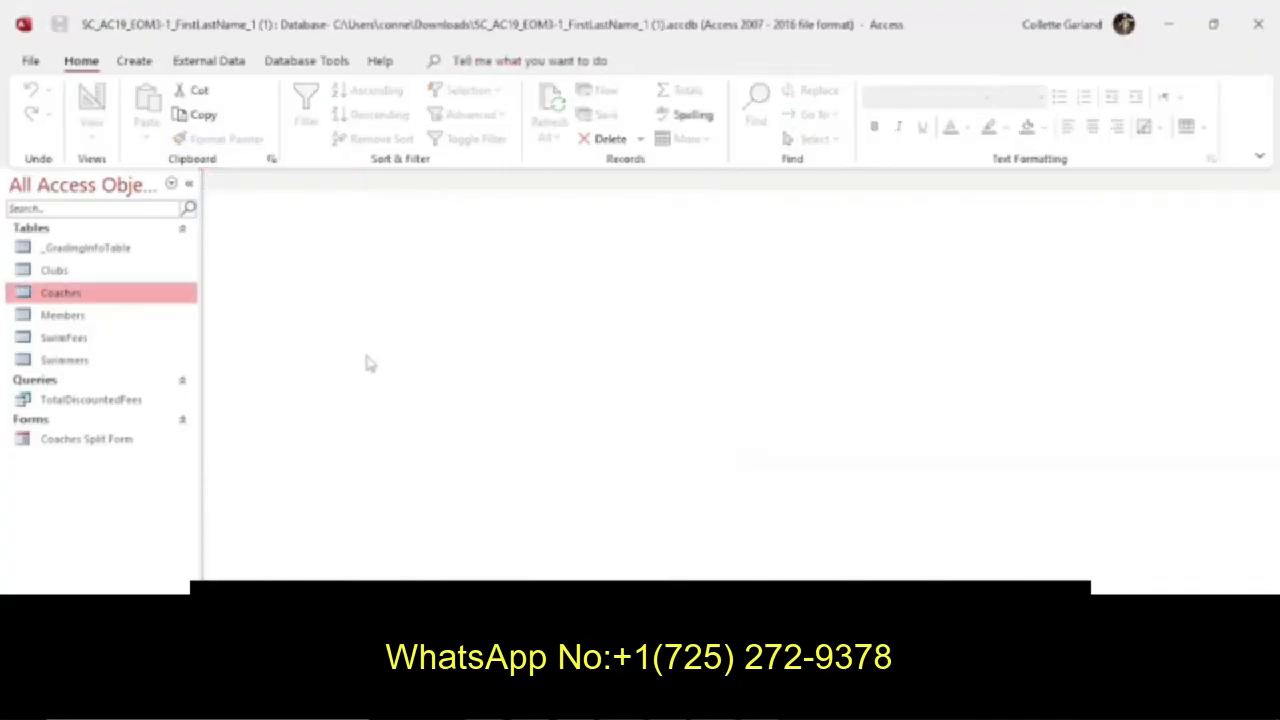
Check the next instruction, create a new update query in Design View, and add the SwimFees table to it.
click(745, 702)
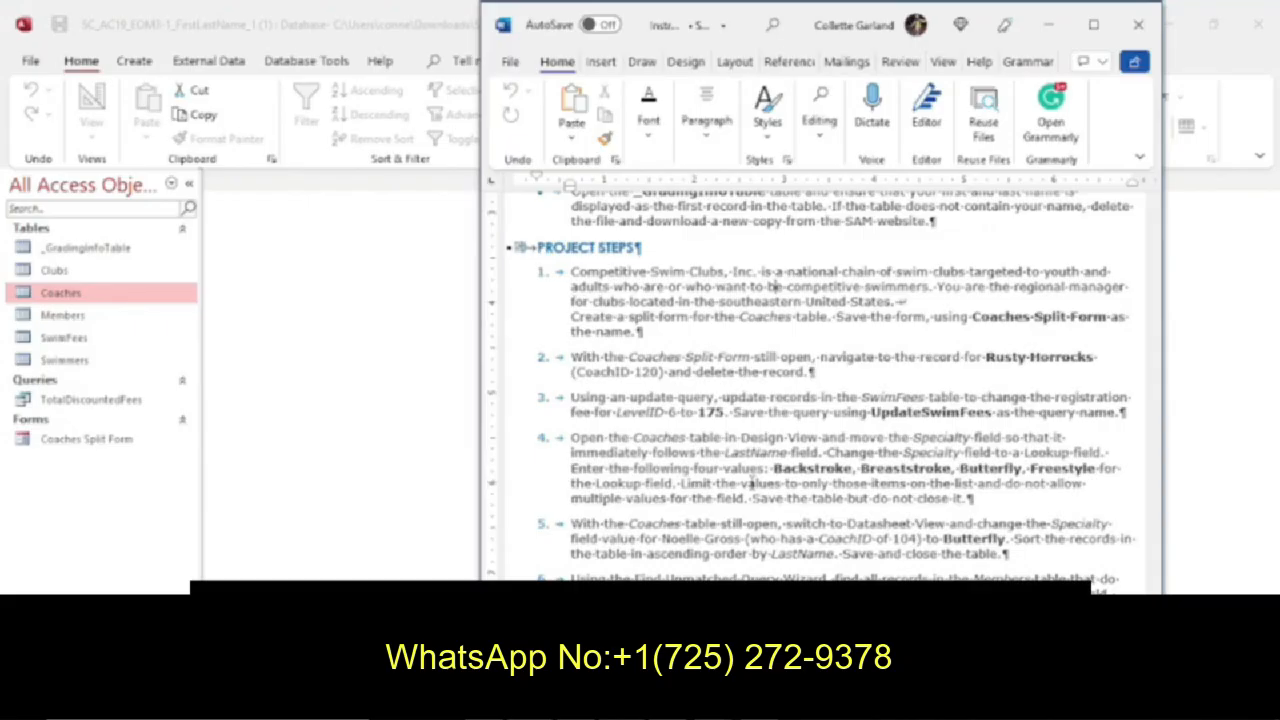
click(116, 342)
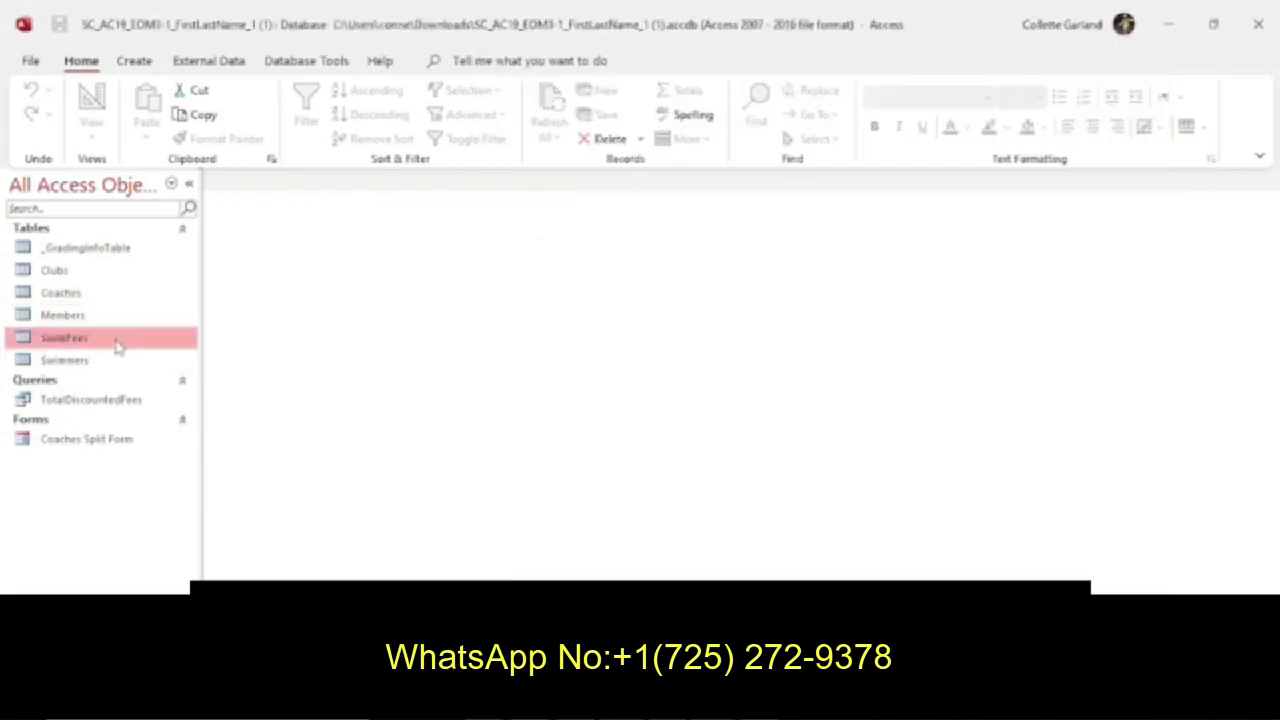
click(134, 61)
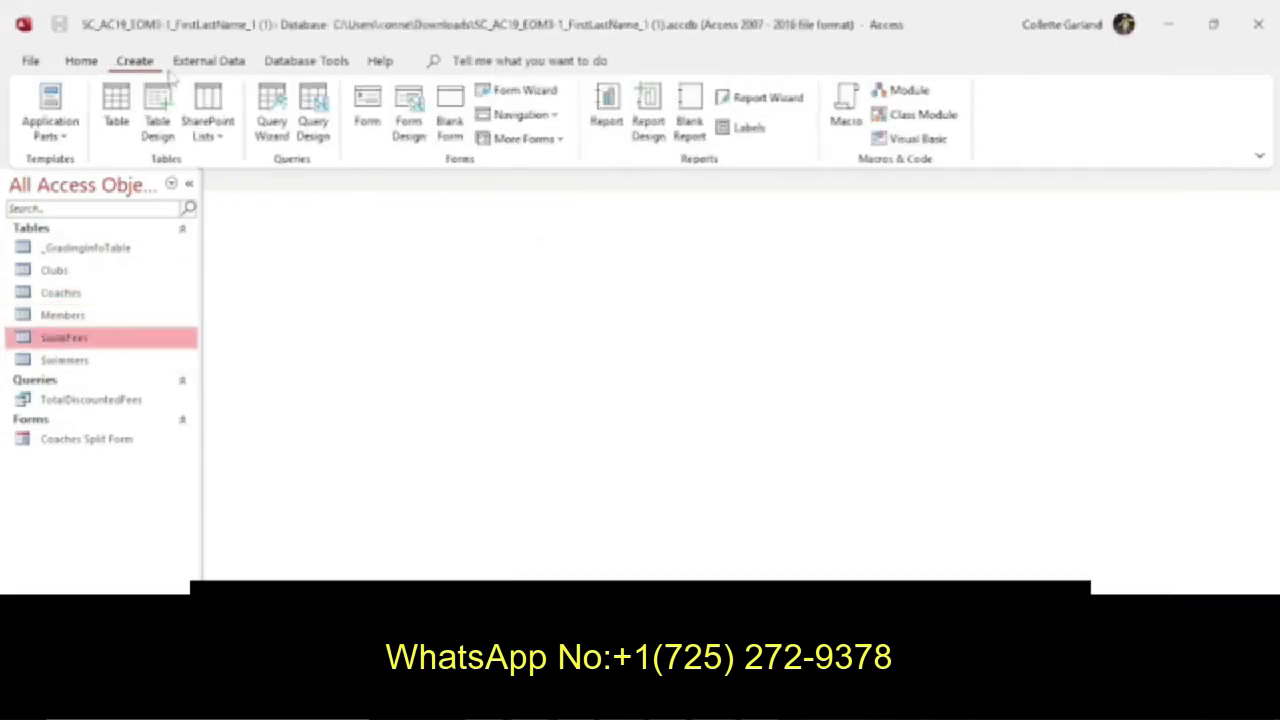
click(330, 125)
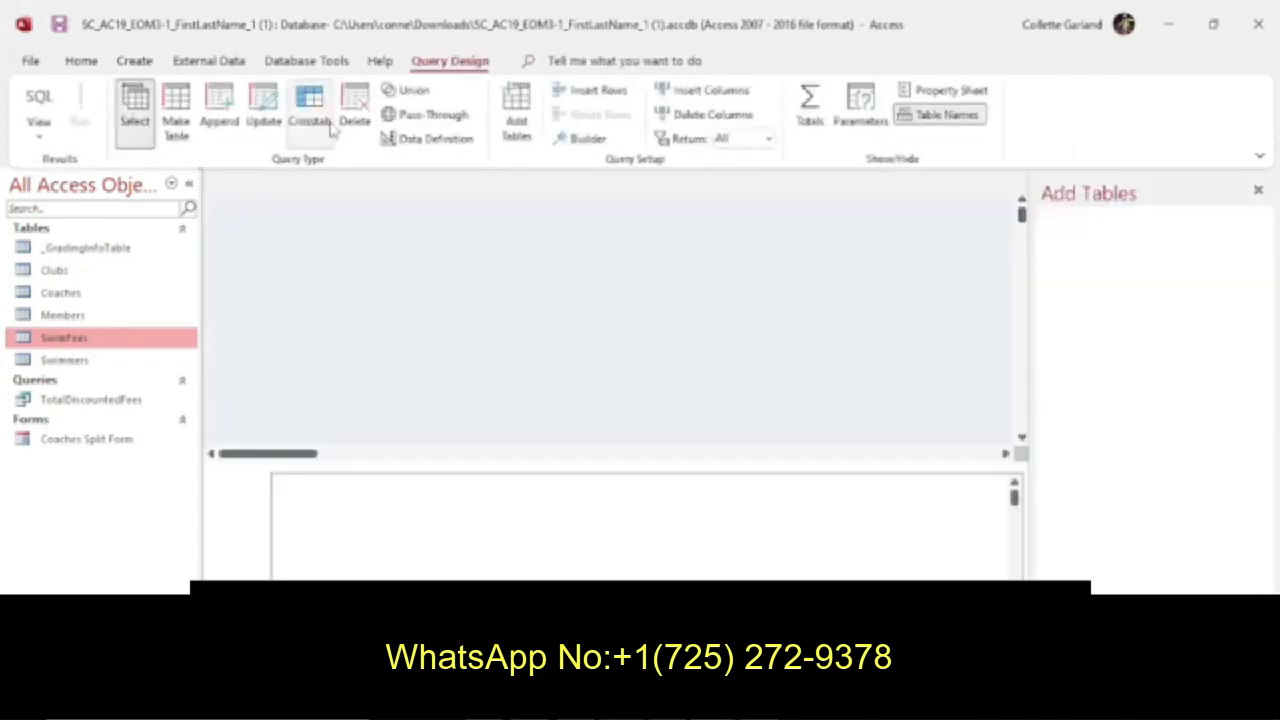
click(268, 115)
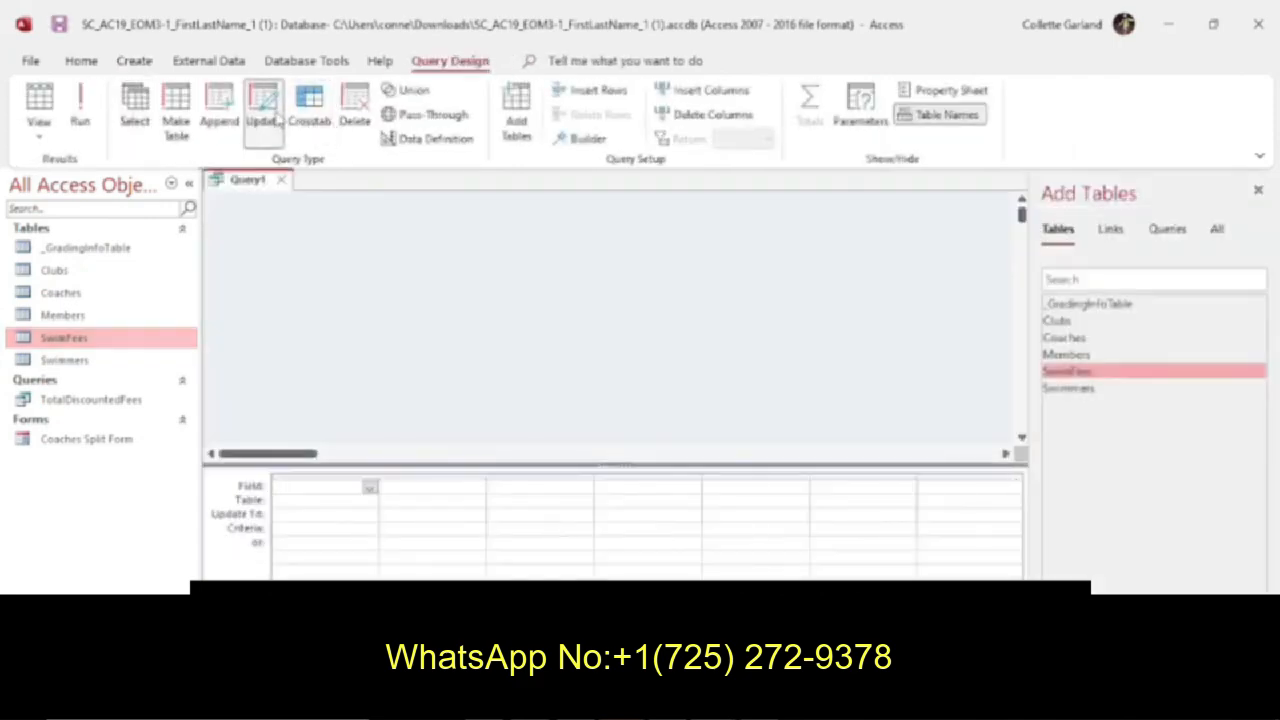
double_click(1075, 375)
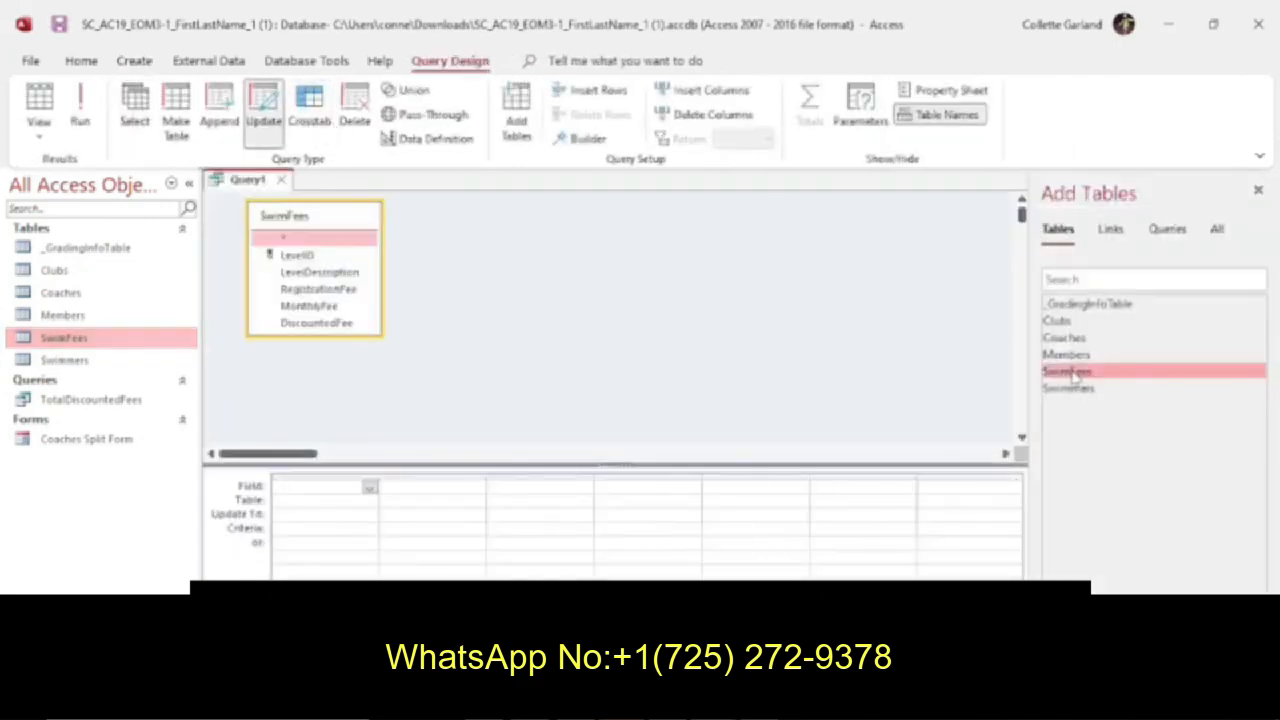
Add RegistrationFee and LevelID to the query, updating RegistrationFee to 175 where LevelID equals 6.
double_click(343, 289)
double_click(340, 259)
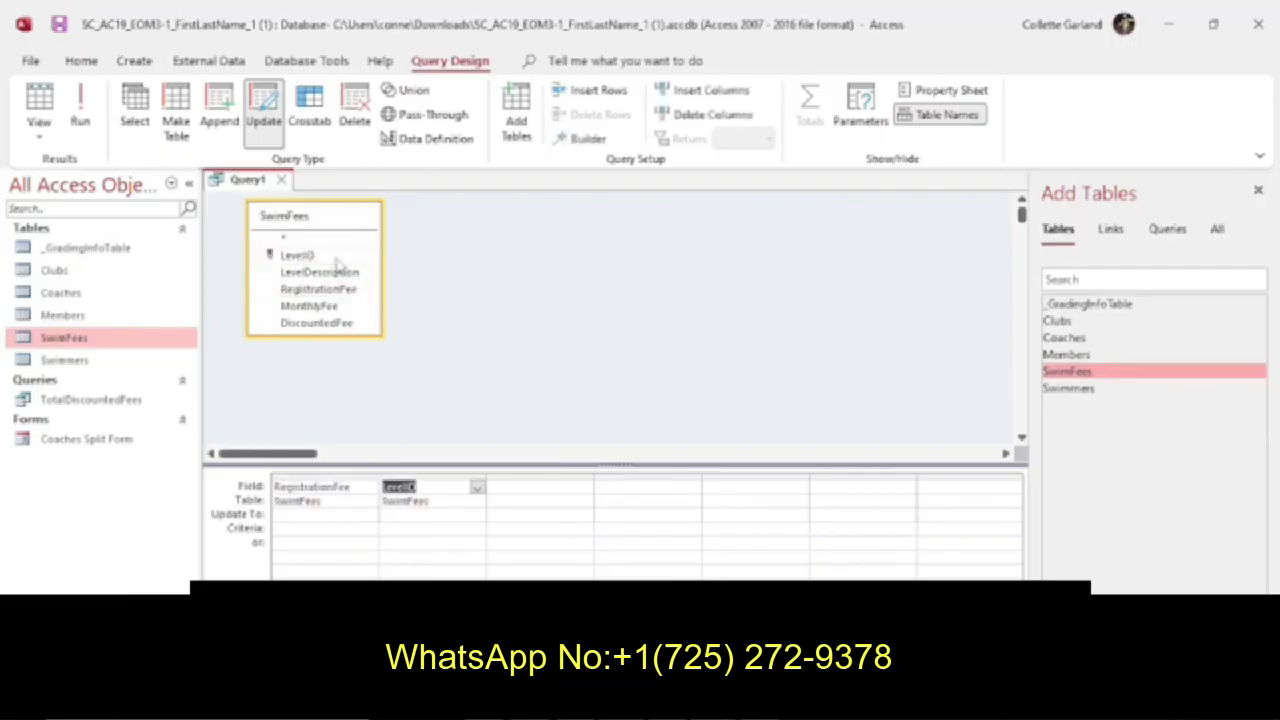
click(350, 516)
text(1)
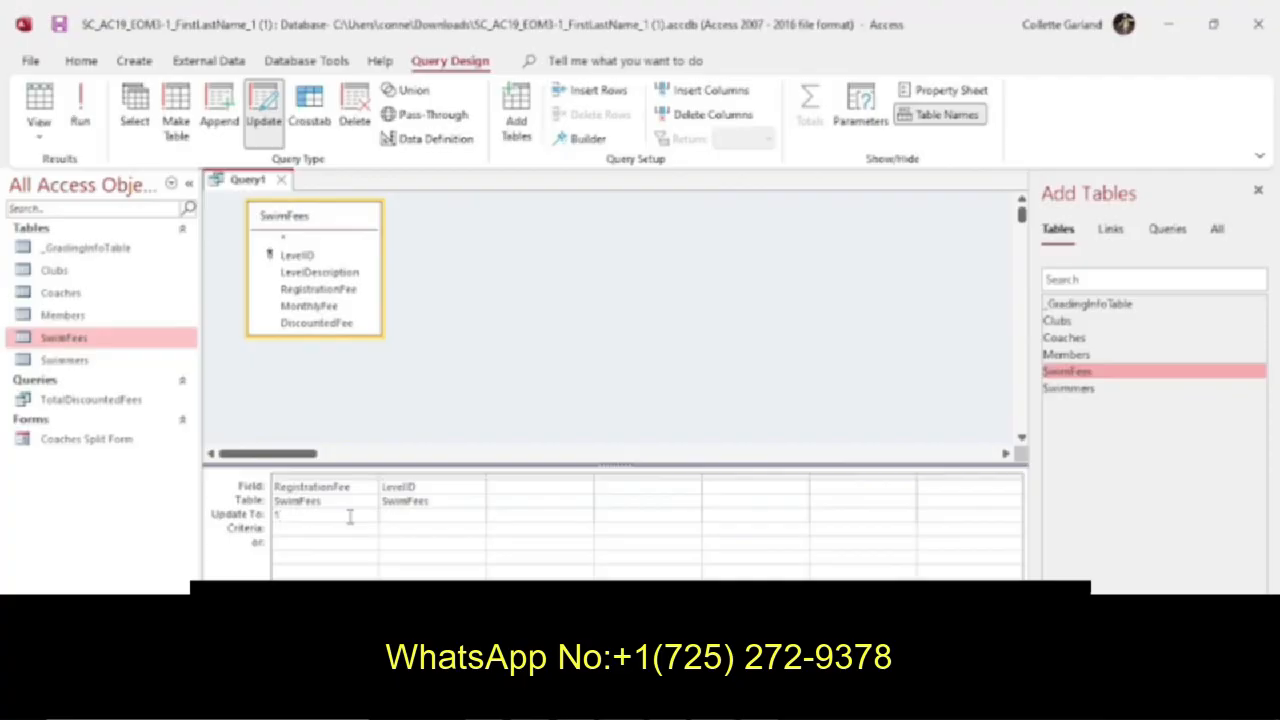
text(75)
click(391, 527)
text(4)
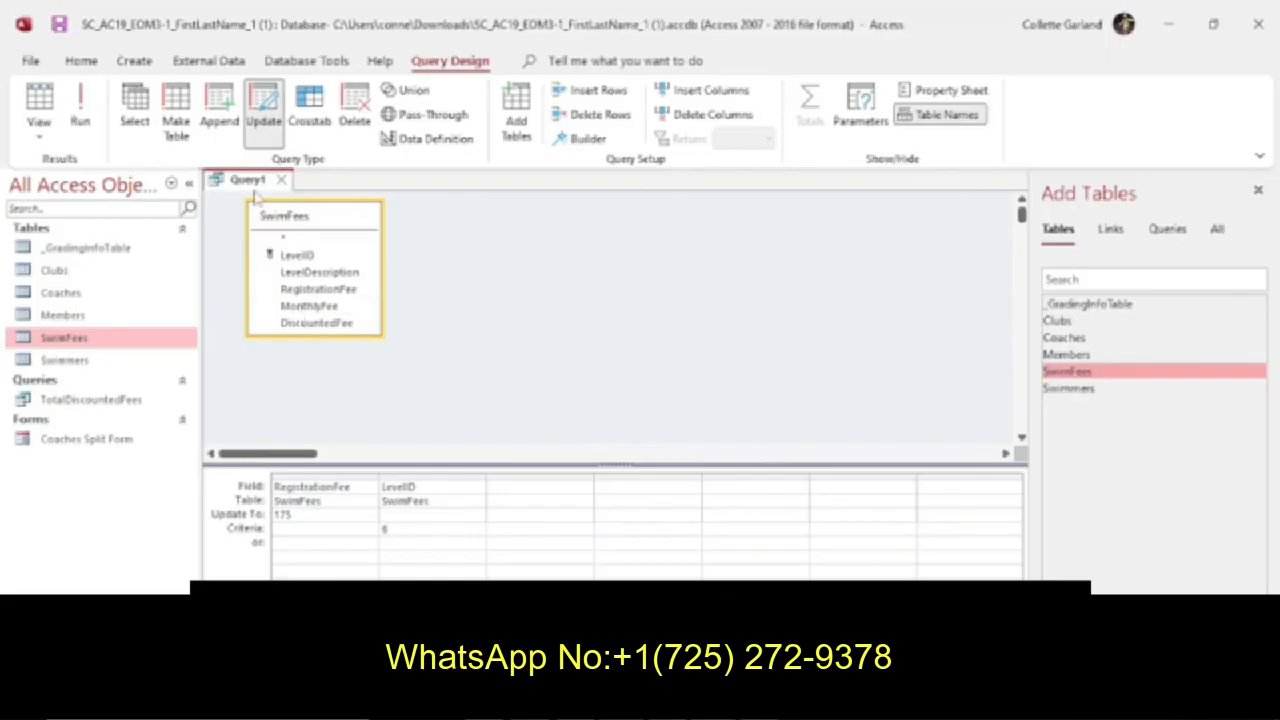
Check the required query name in the instructions and save the update query as UpdateSwimFees.
key(alt+Tab)
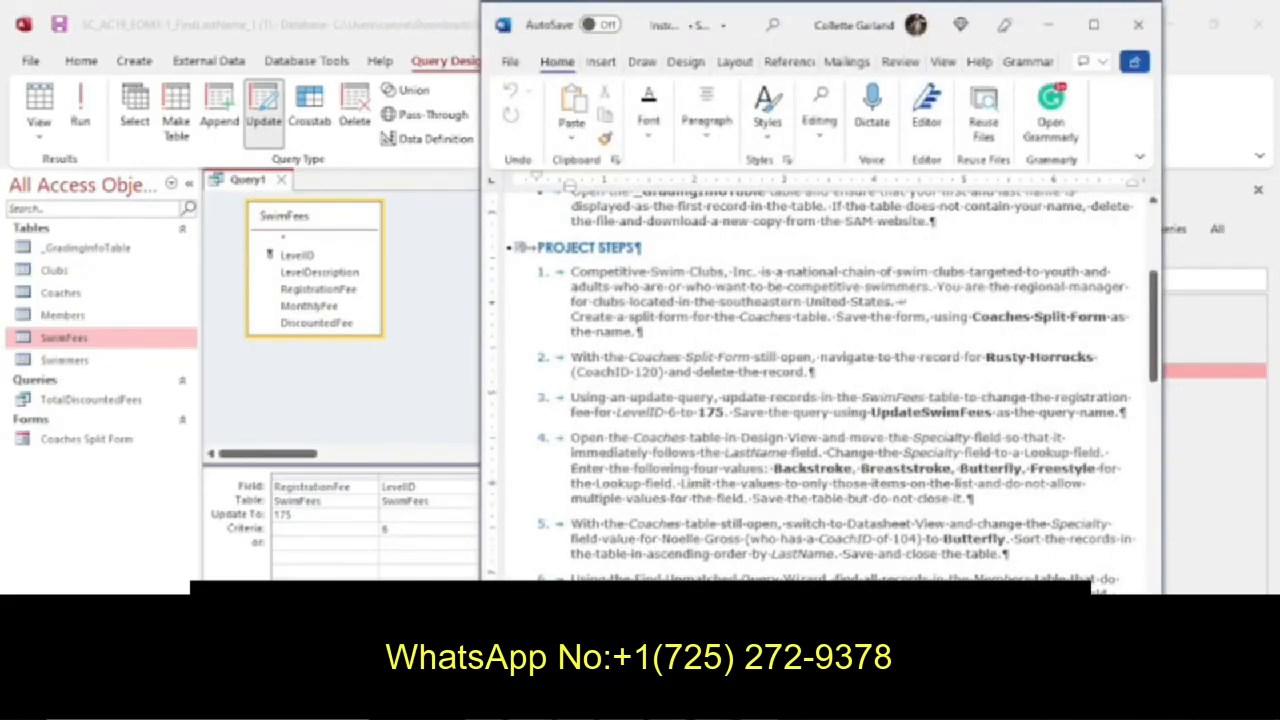
key(alt+Tab)
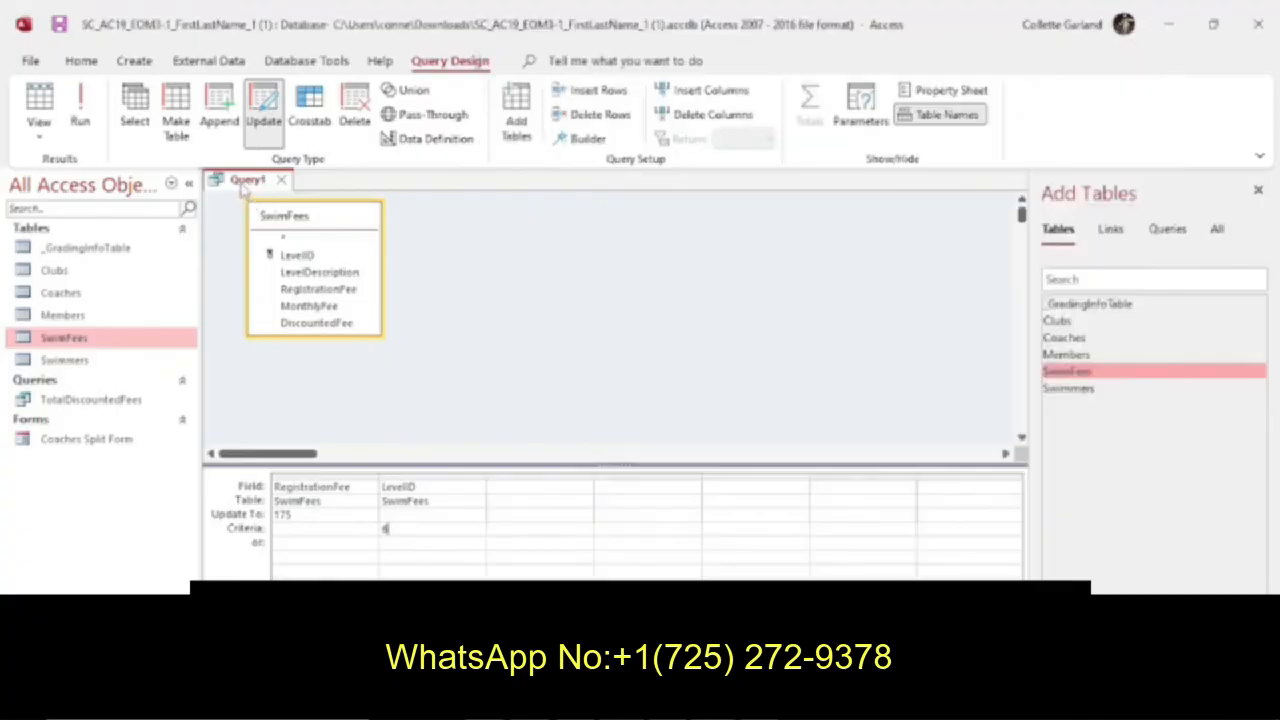
right_click(245, 188)
click(262, 199)
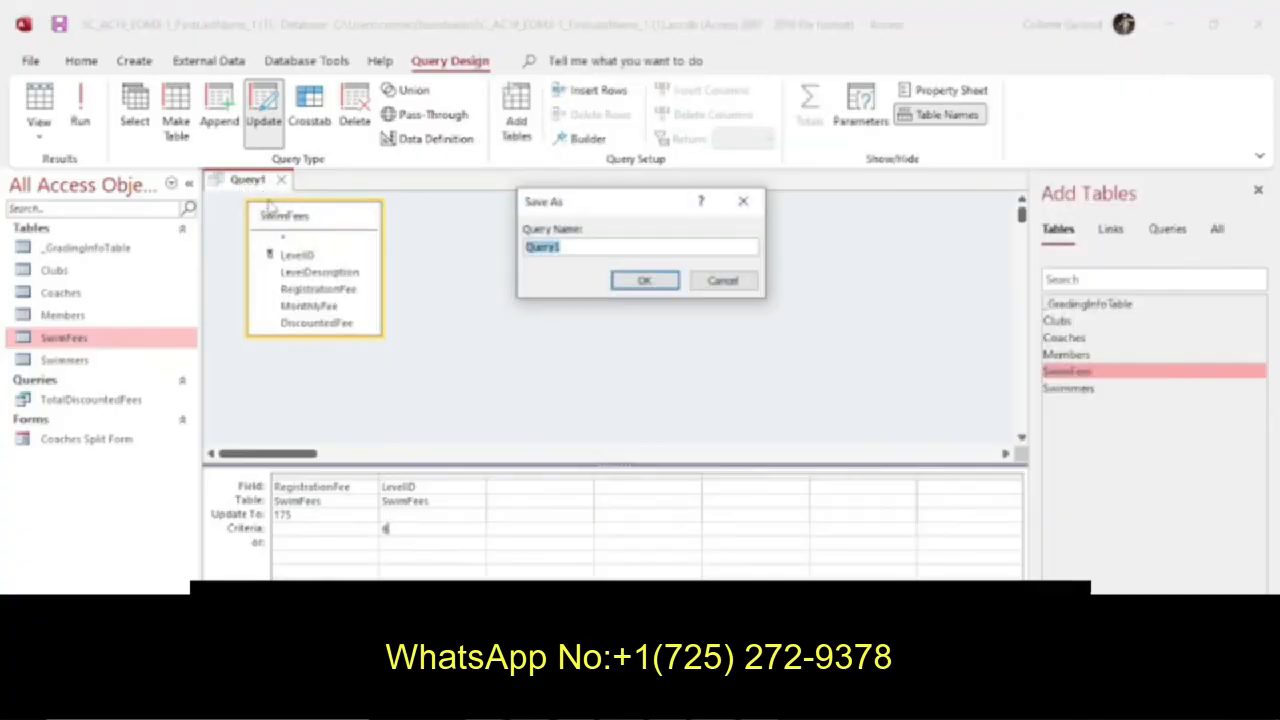
text(UpdateSwimFees)
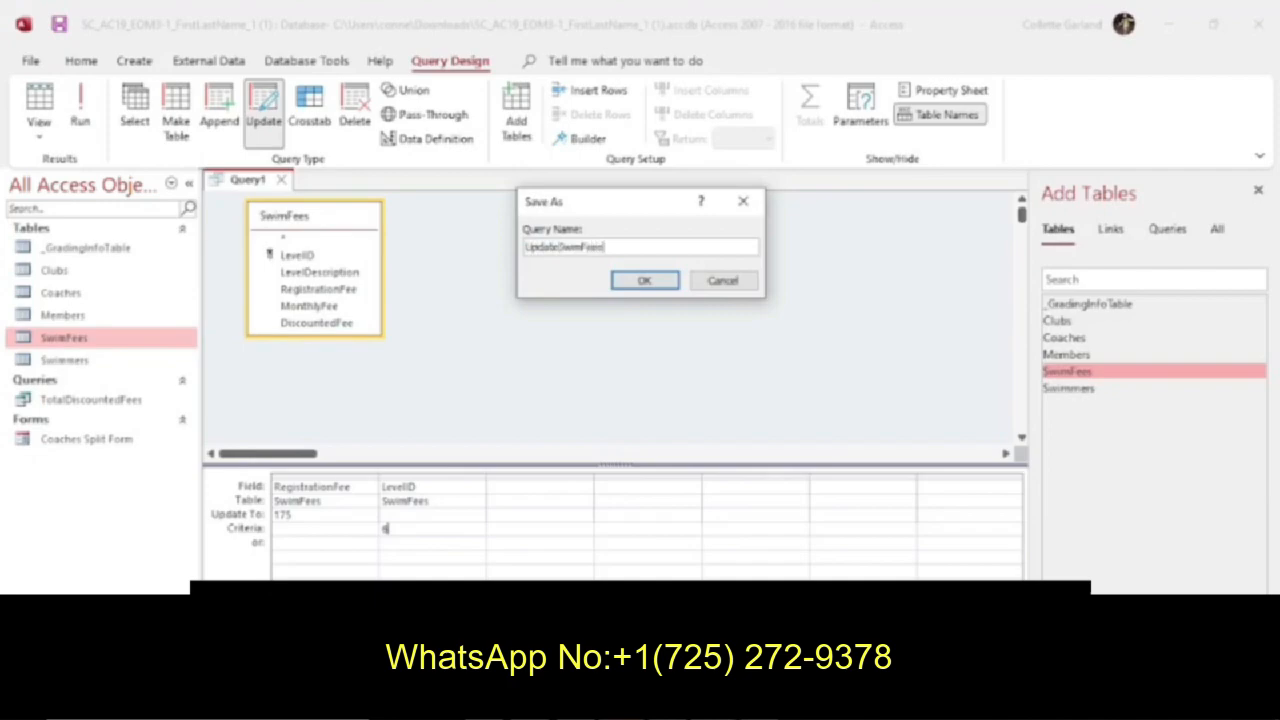
key(Return)
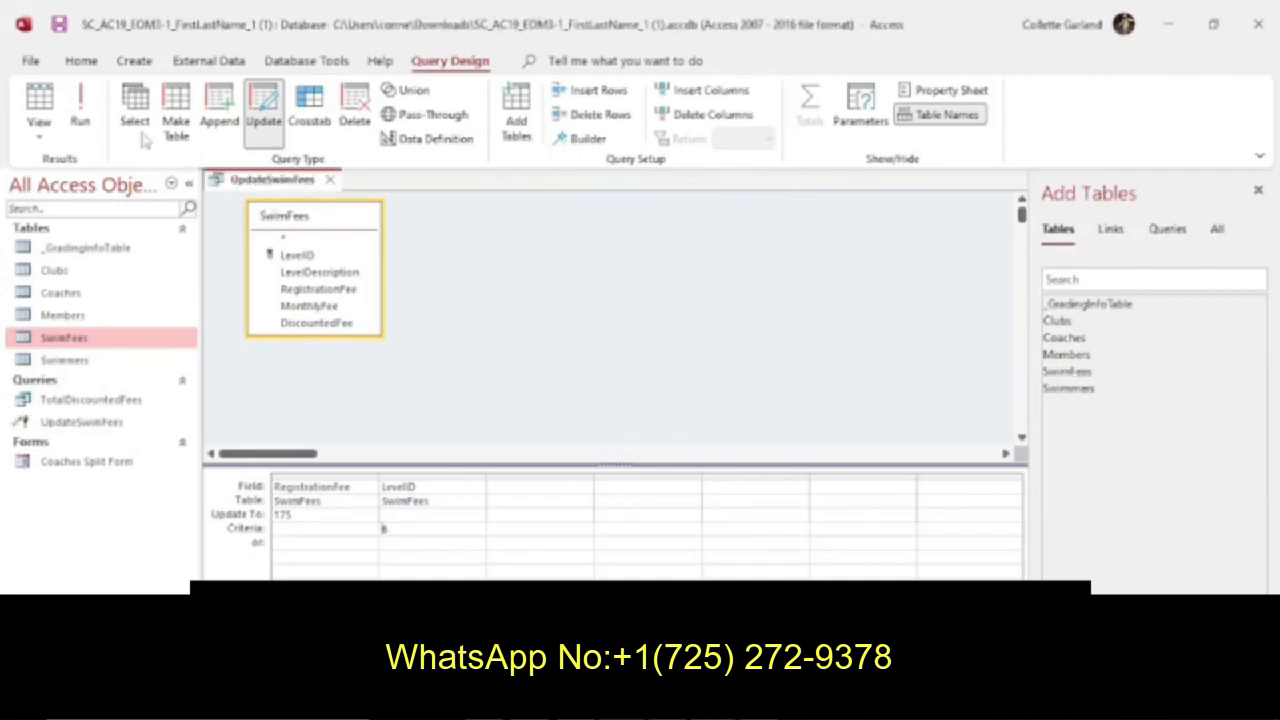
Preview the records selected by the UpdateSwimFees query in Datasheet View and return to Design View.
click(40, 105)
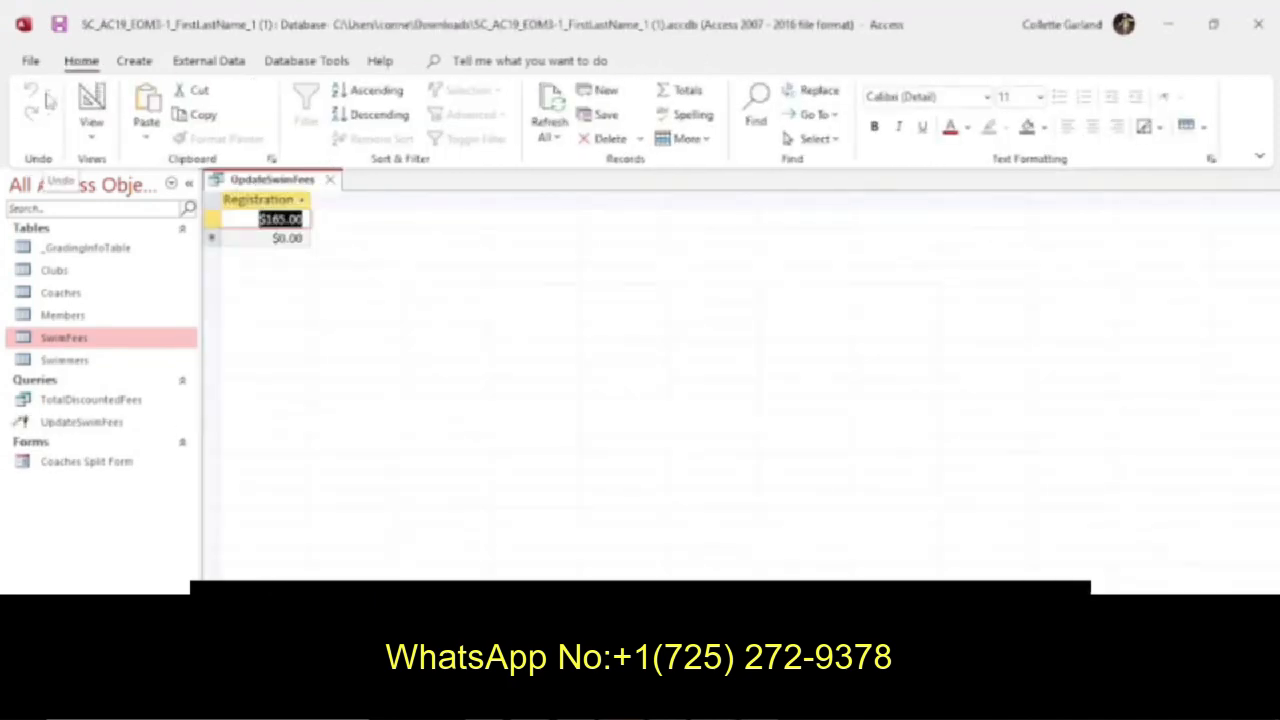
click(88, 102)
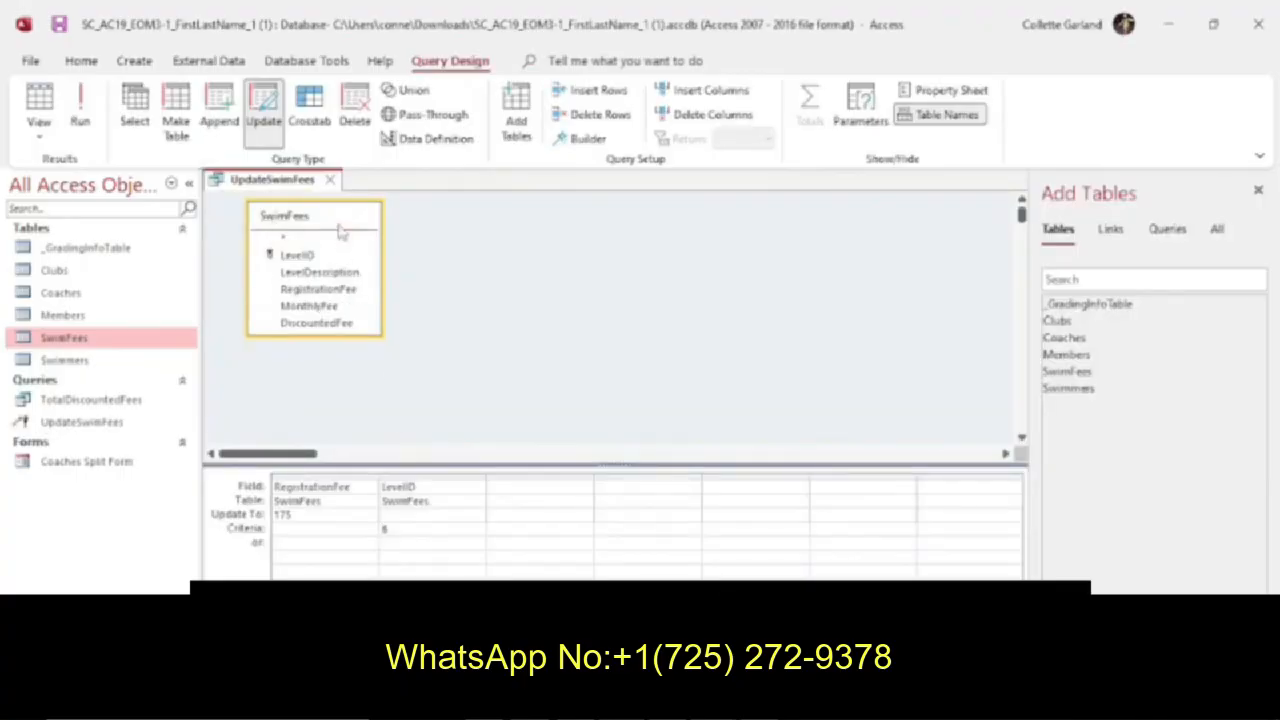
Recheck the update query instruction in the Word document, then run the UpdateSwimFees query and accept the record update.
key(F1)
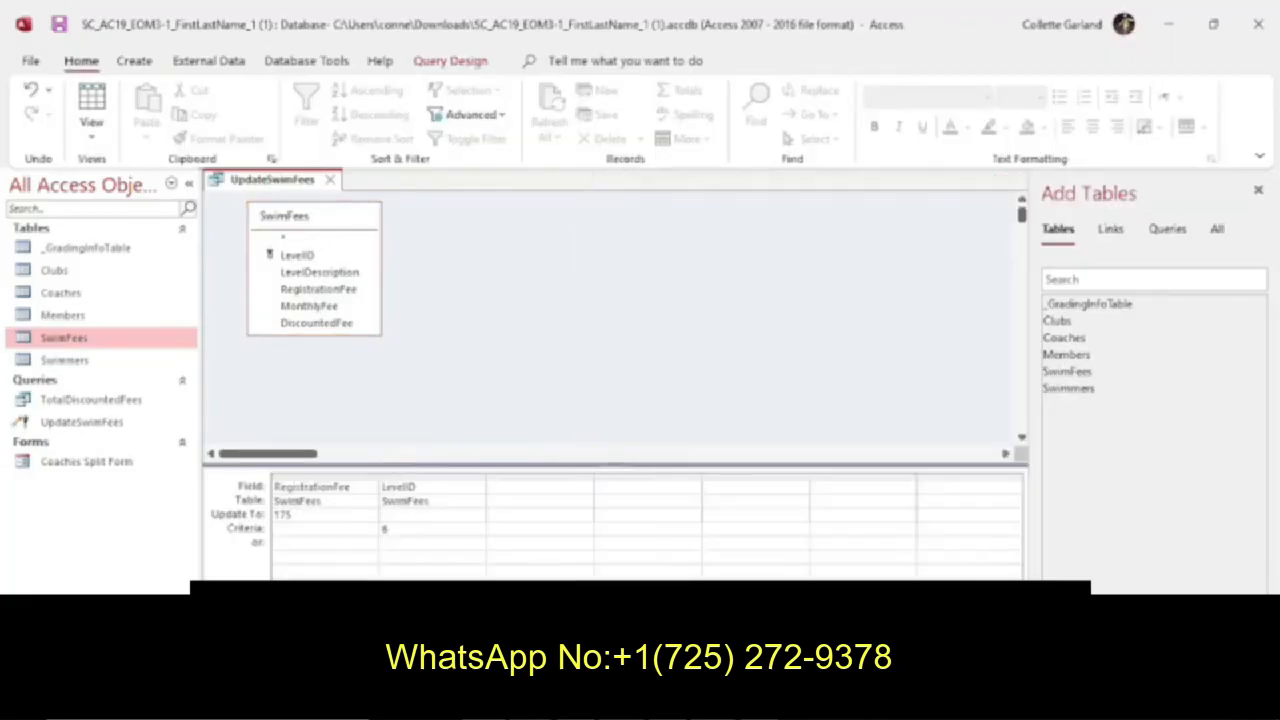
key(alt+Tab)
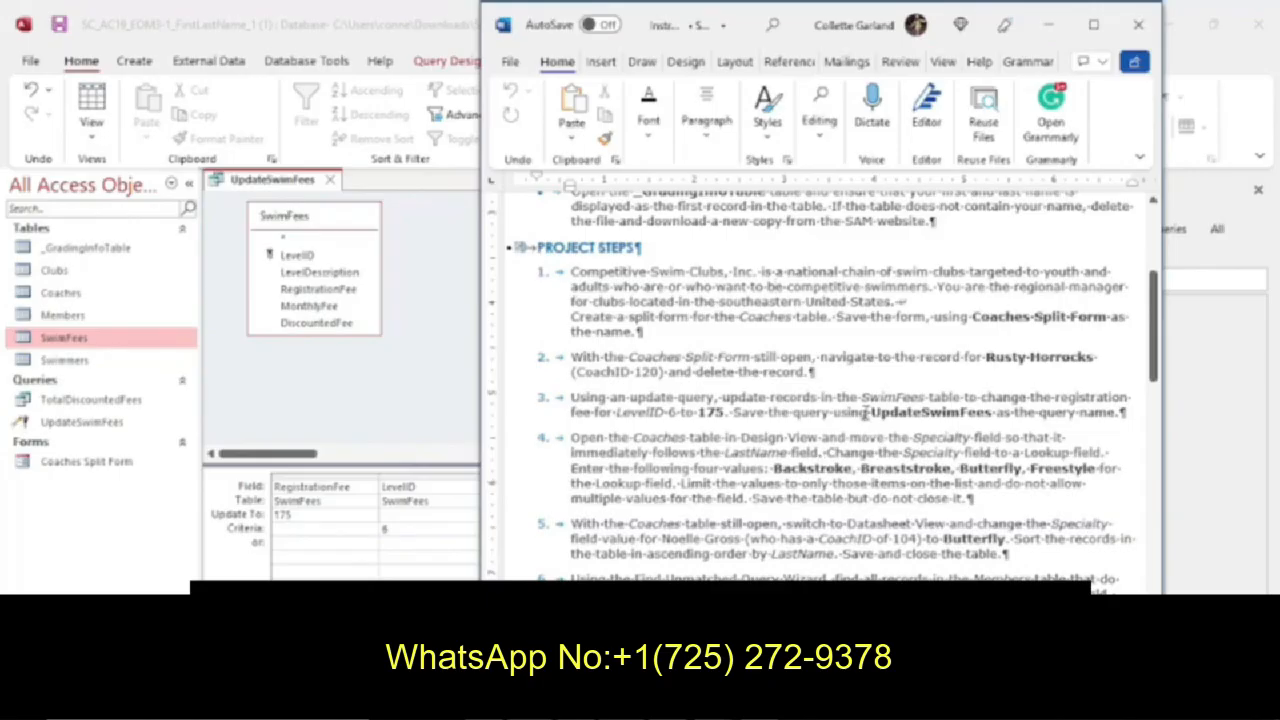
click(459, 422)
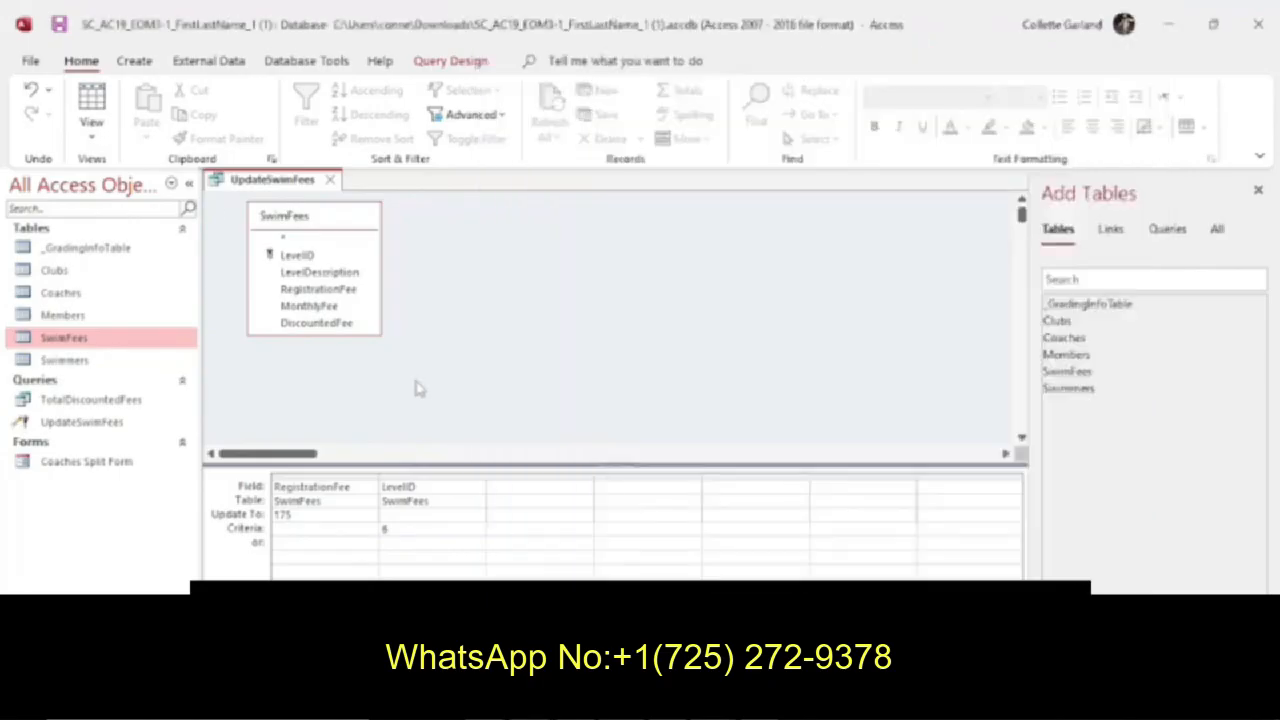
click(450, 61)
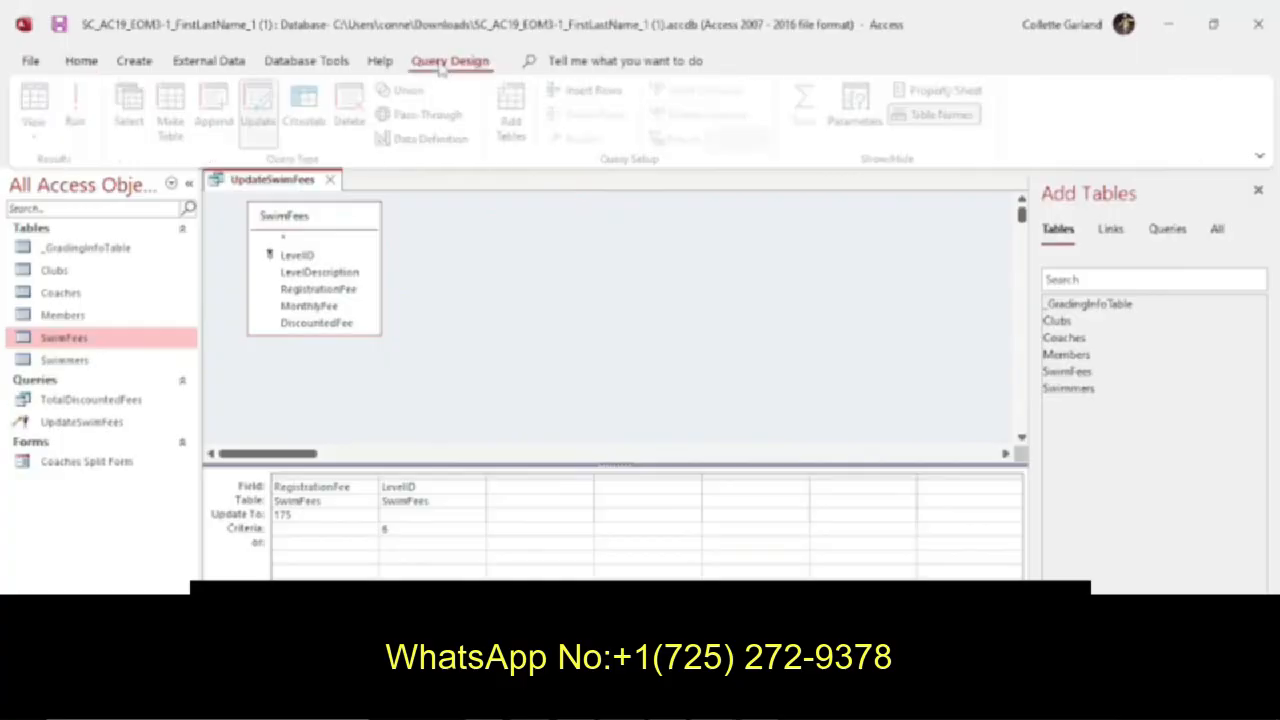
click(88, 120)
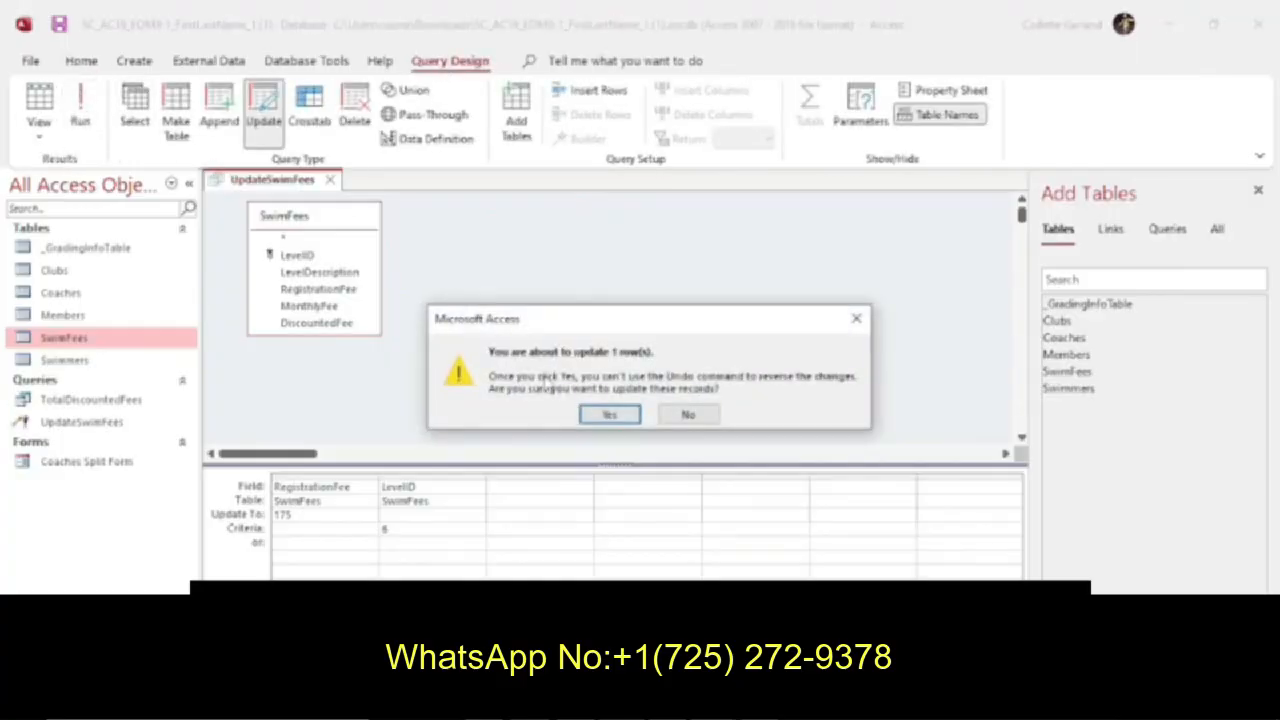
click(606, 416)
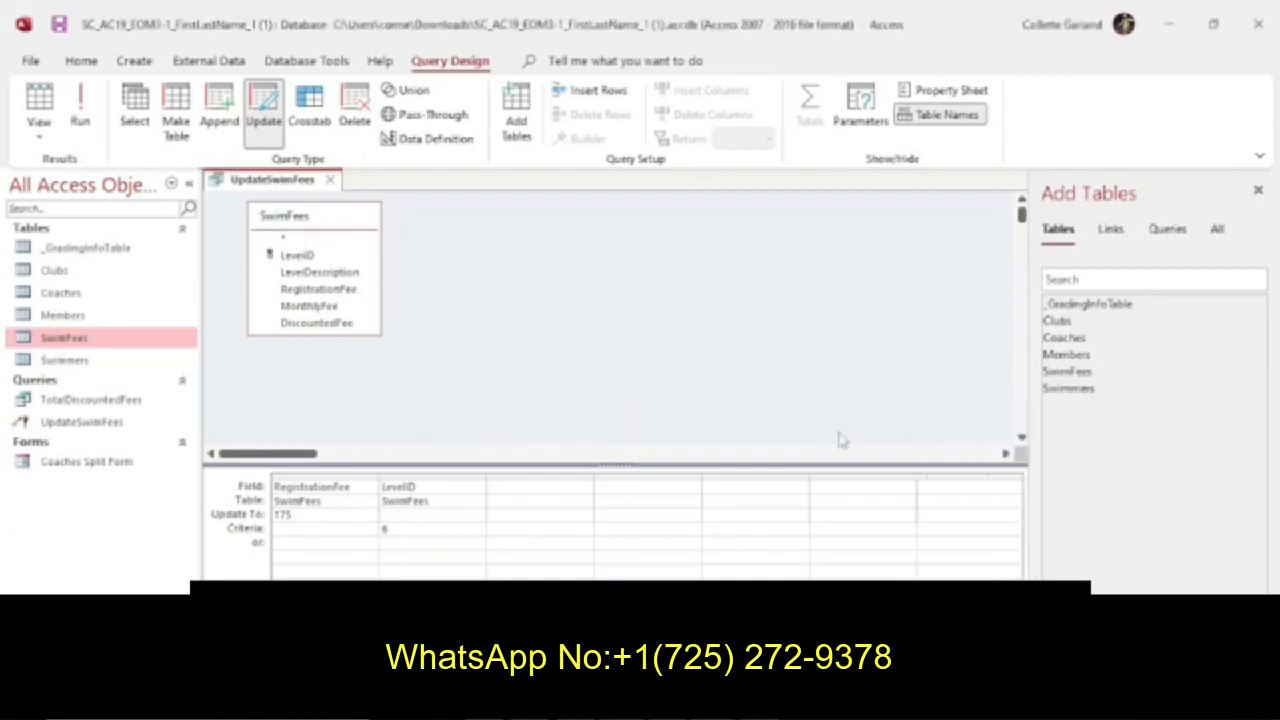
View the UpdateSwimFees query in Datasheet View, then save and close it.
click(39, 100)
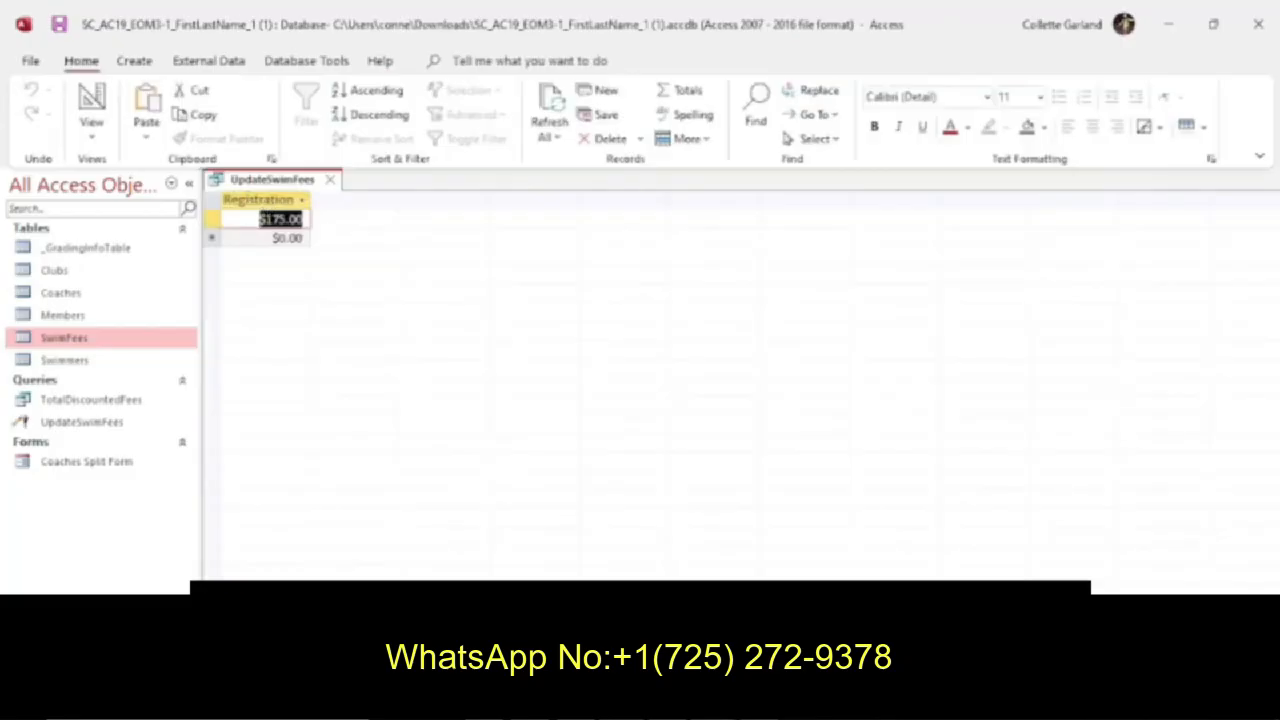
right_click(312, 181)
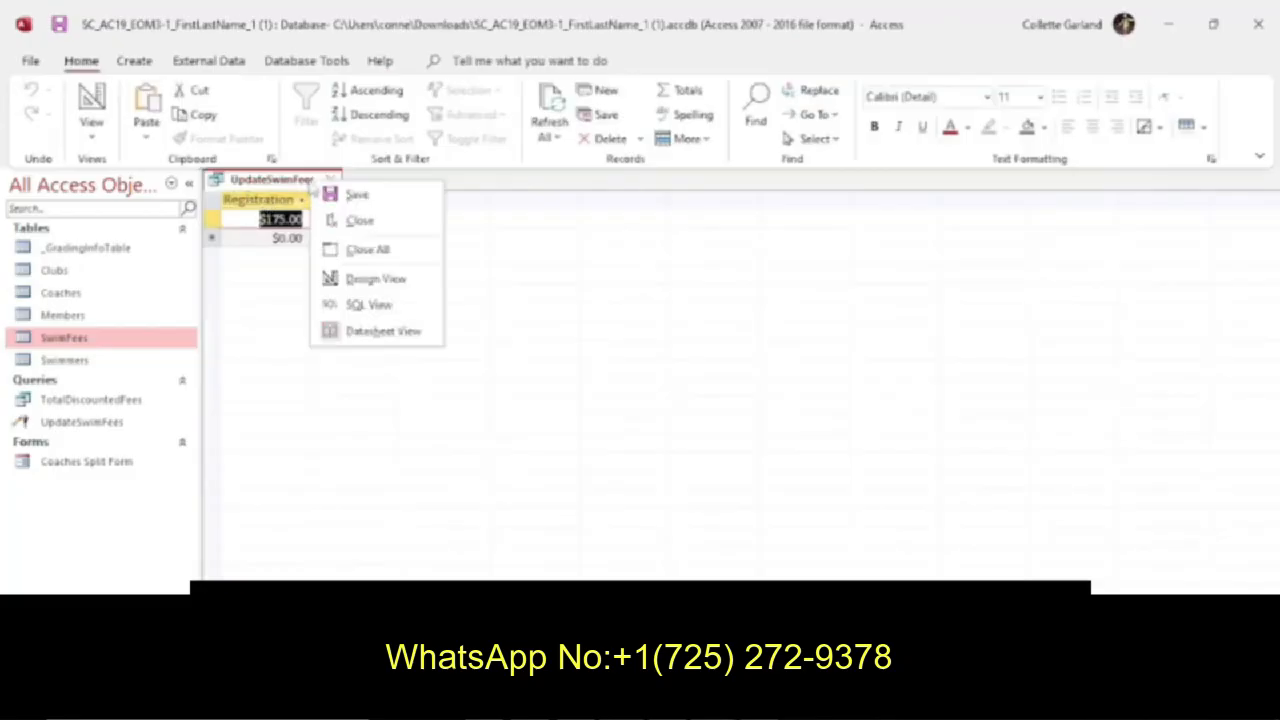
click(330, 195)
click(331, 179)
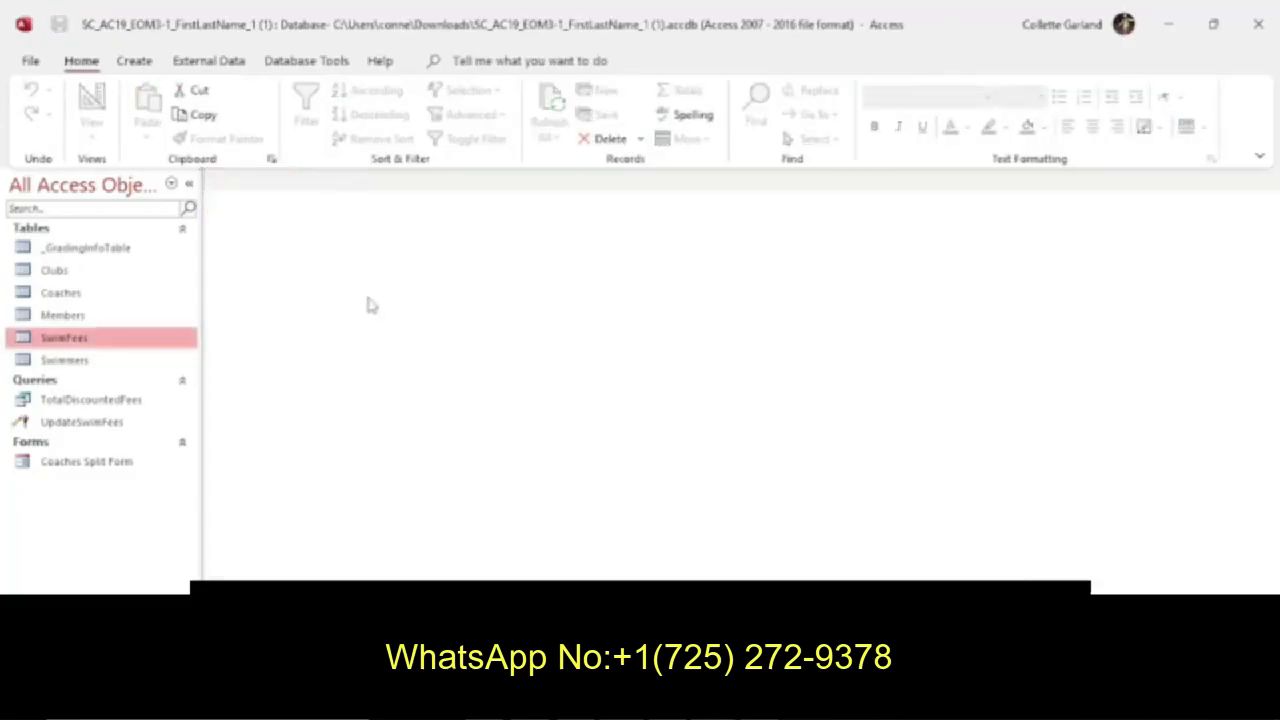
Read the next project step in the Word instructions and open the Coaches table in Design View.
click(712, 699)
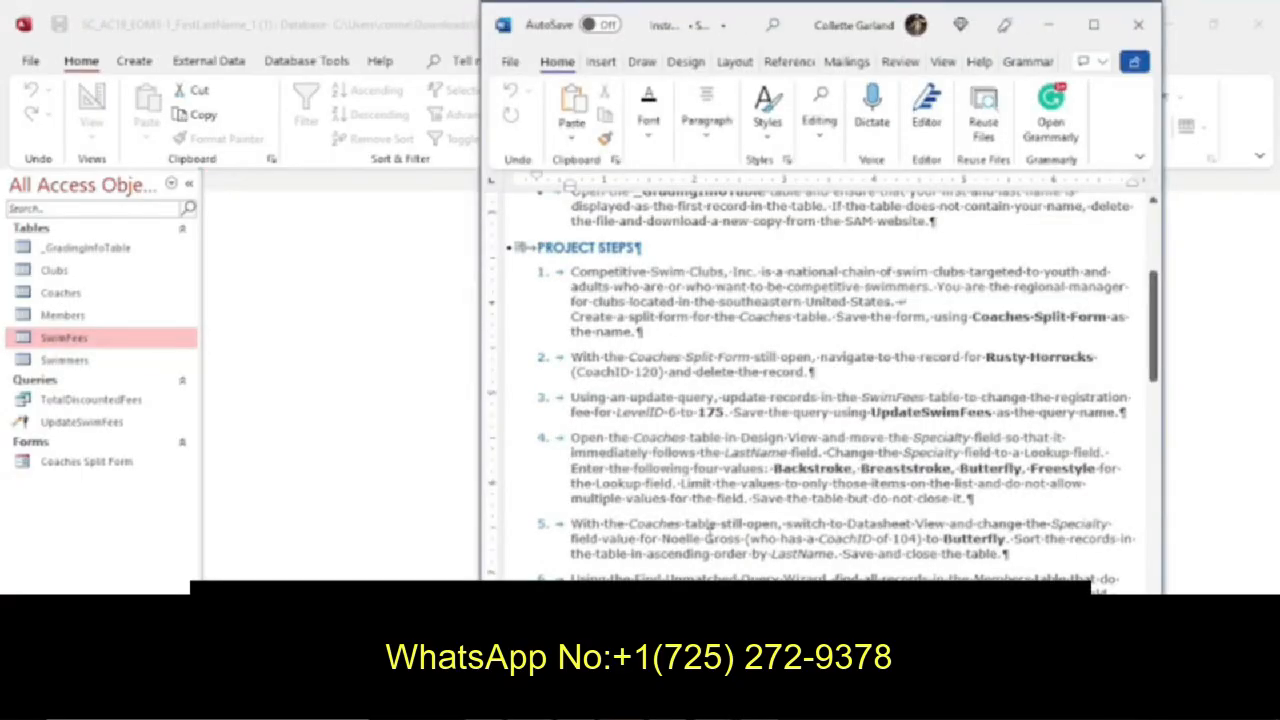
scroll(708, 523, down, 3)
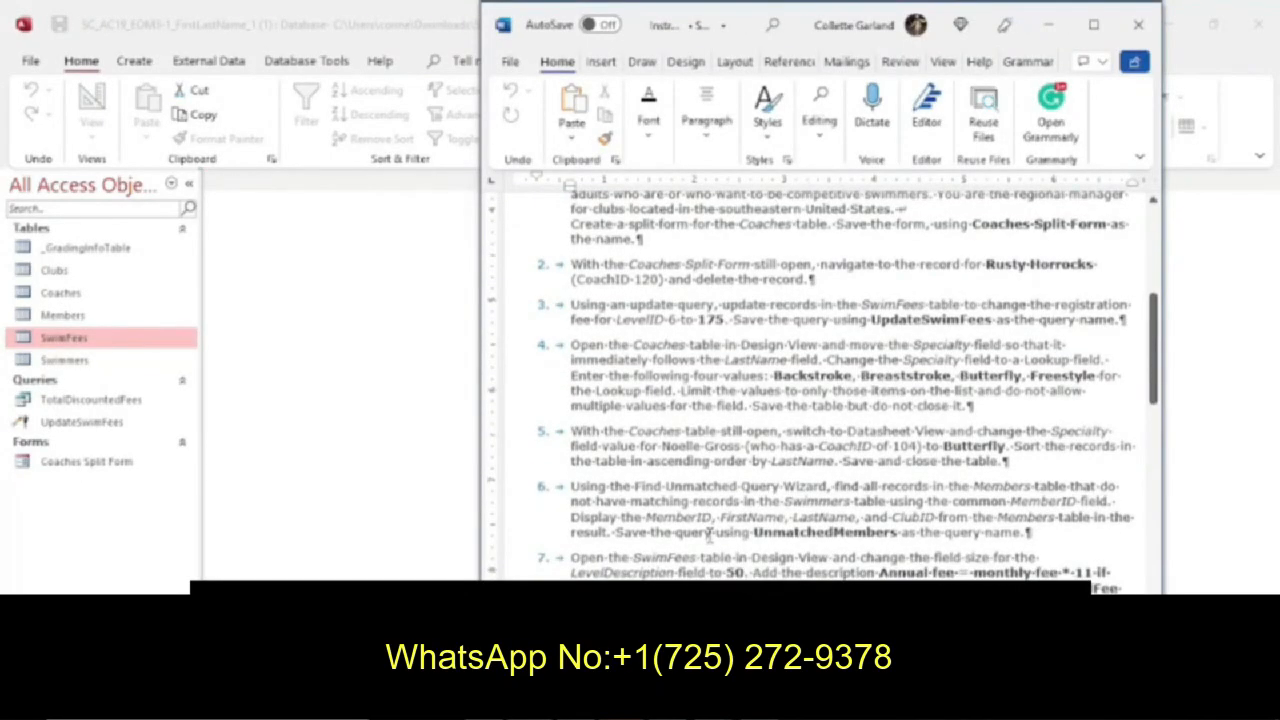
right_click(55, 294)
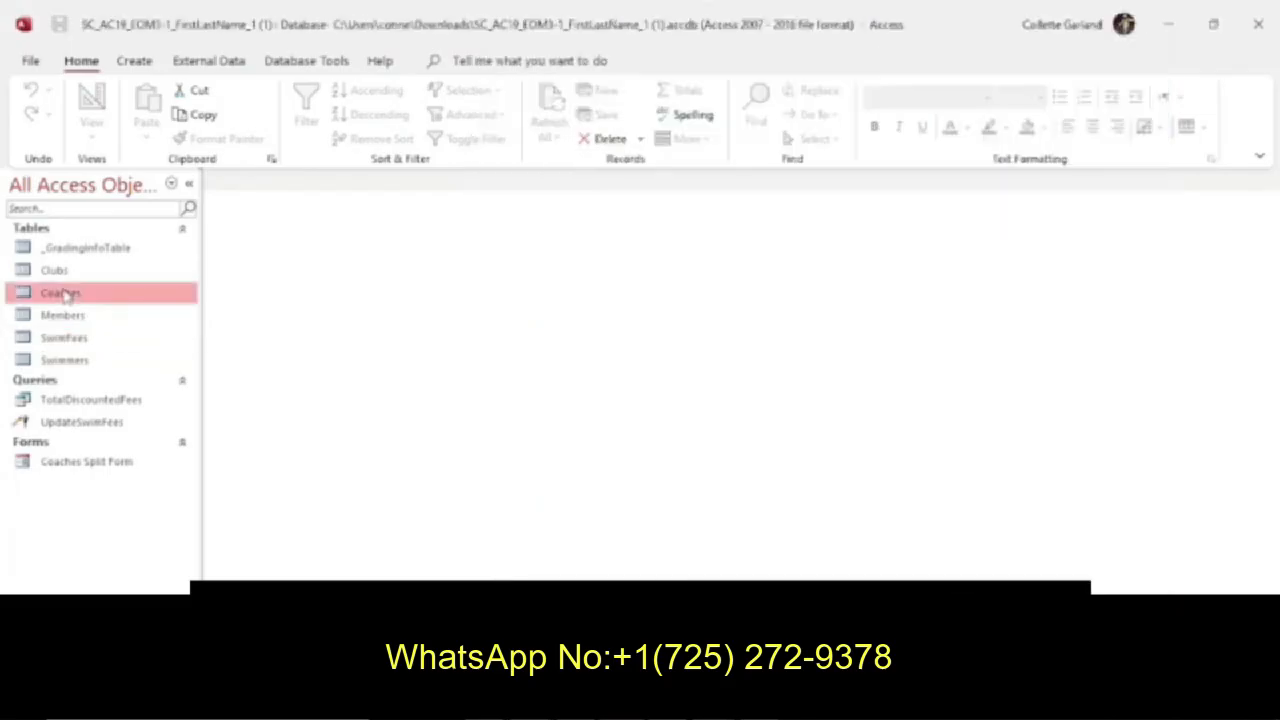
click(112, 330)
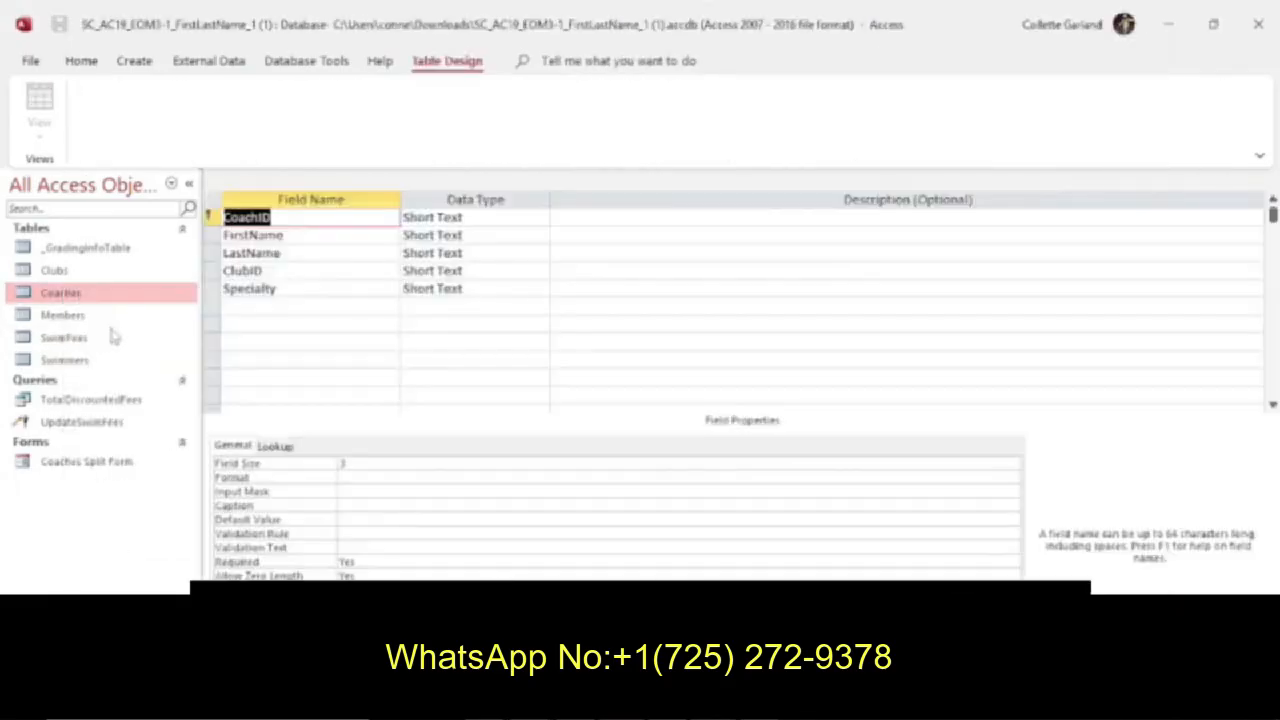
Recheck the instructions and move the Specialty field so it immediately follows LastName in the Coaches table.
click(243, 288)
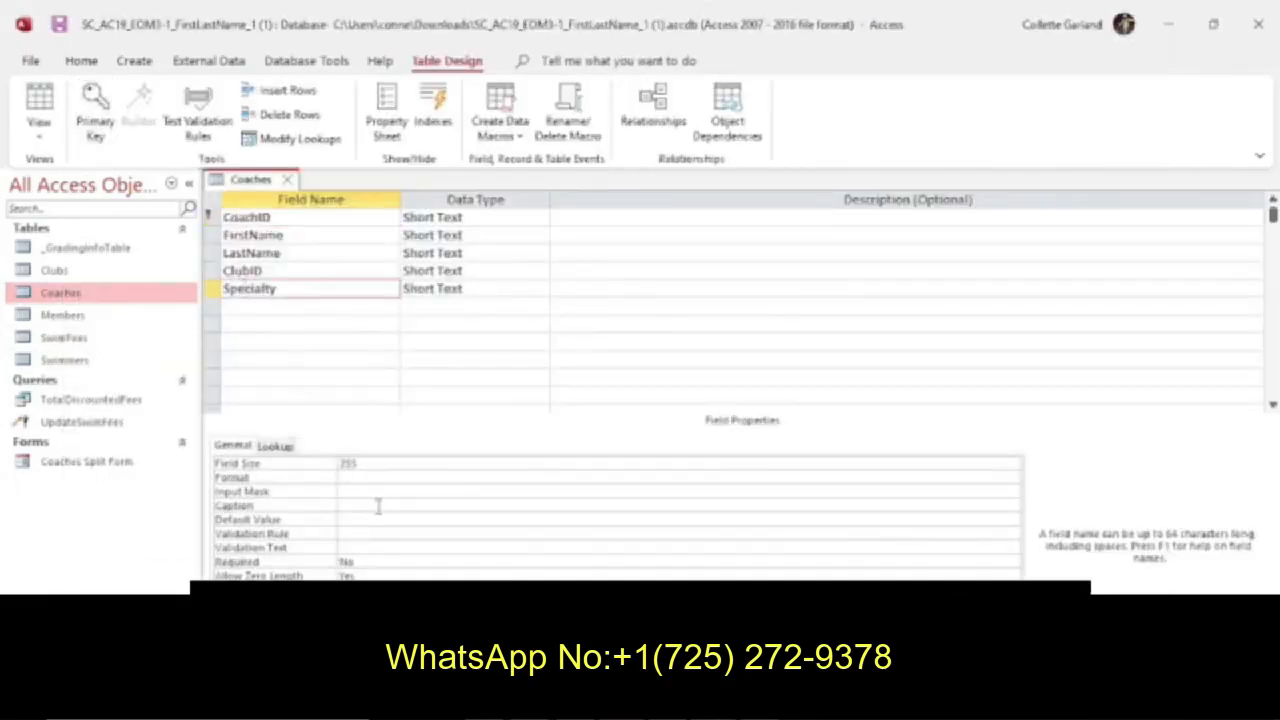
click(688, 700)
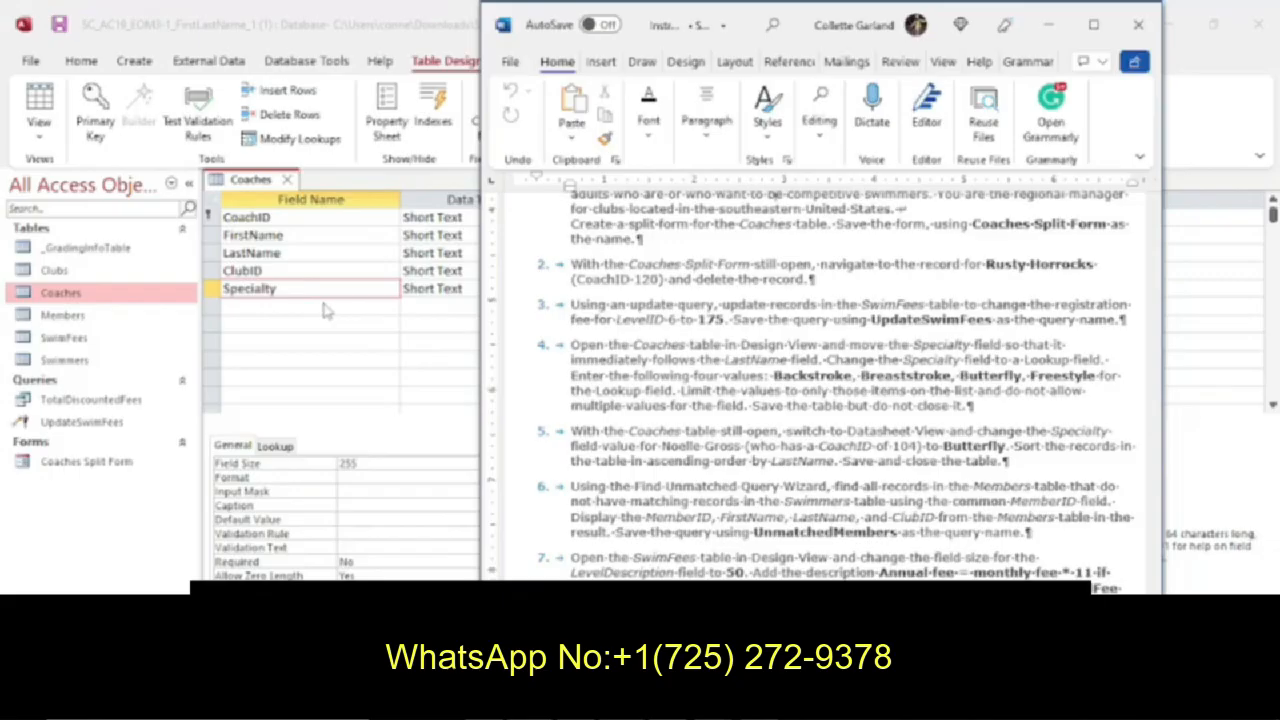
click(213, 290)
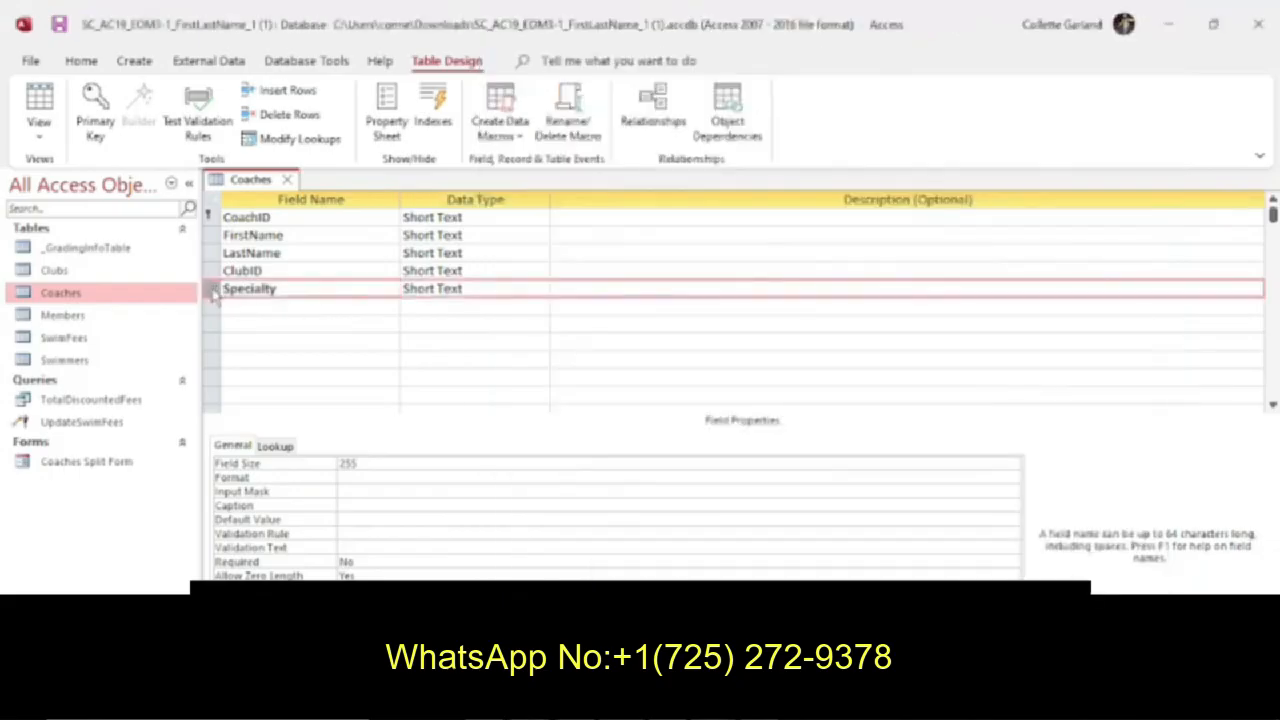
click(213, 290)
drag(213, 291, 211, 275)
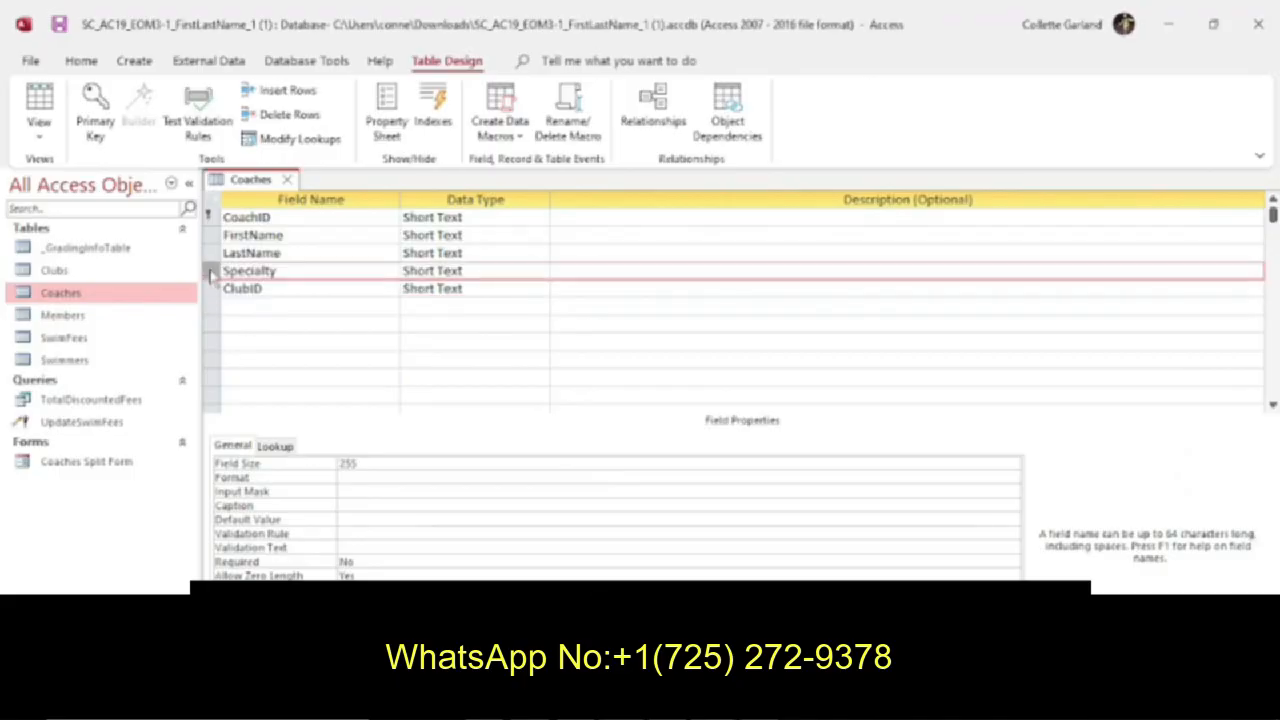
Start the Lookup Wizard for the Specialty field's data type and choose to type in the lookup values.
click(515, 272)
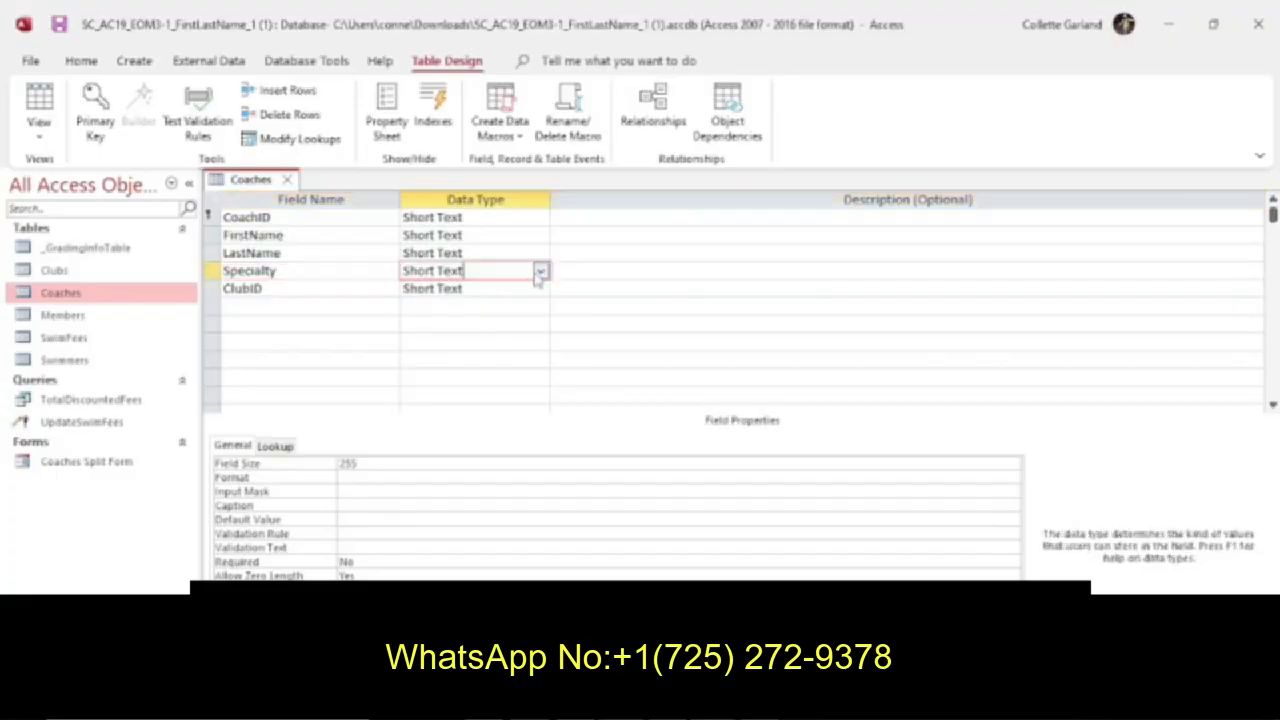
click(540, 273)
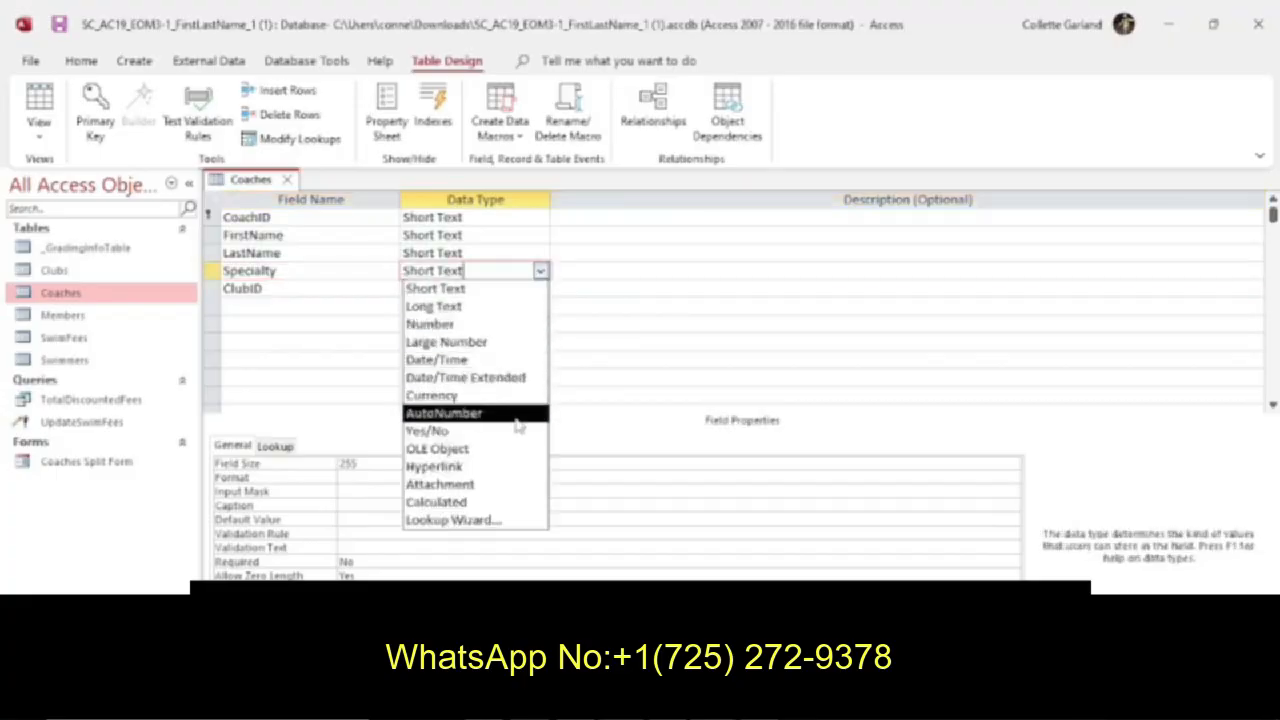
click(510, 526)
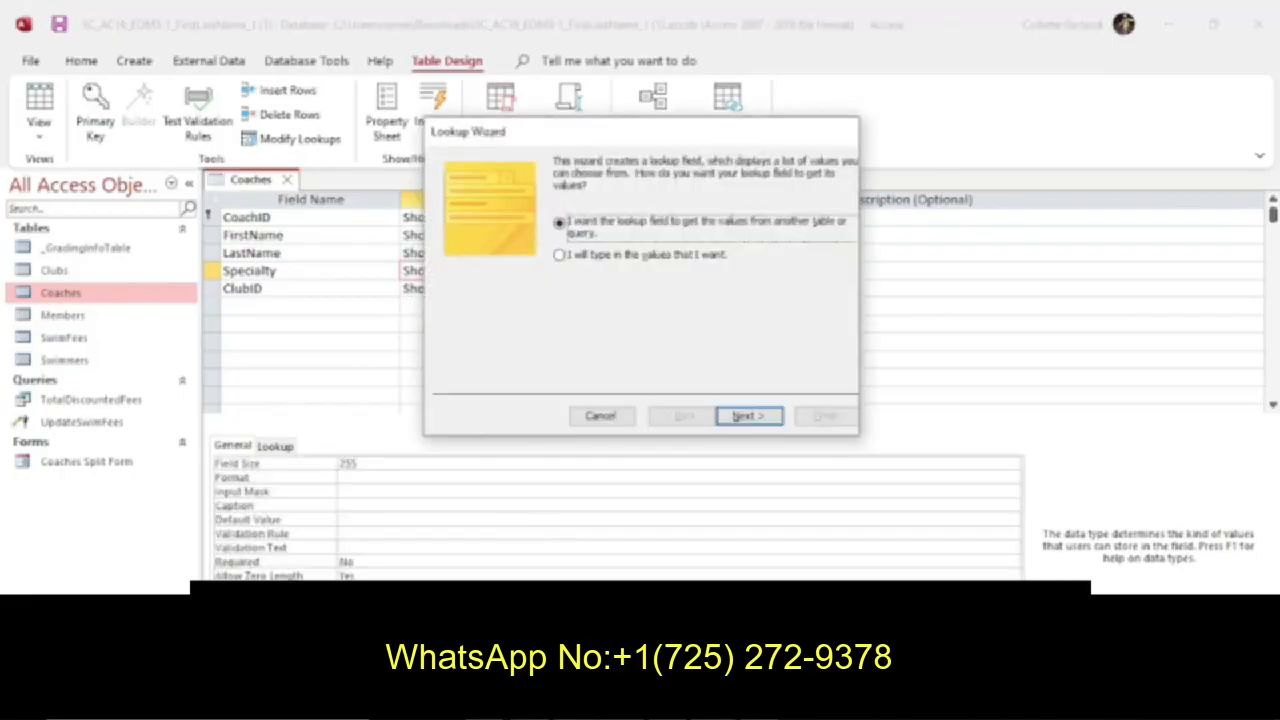
click(606, 703)
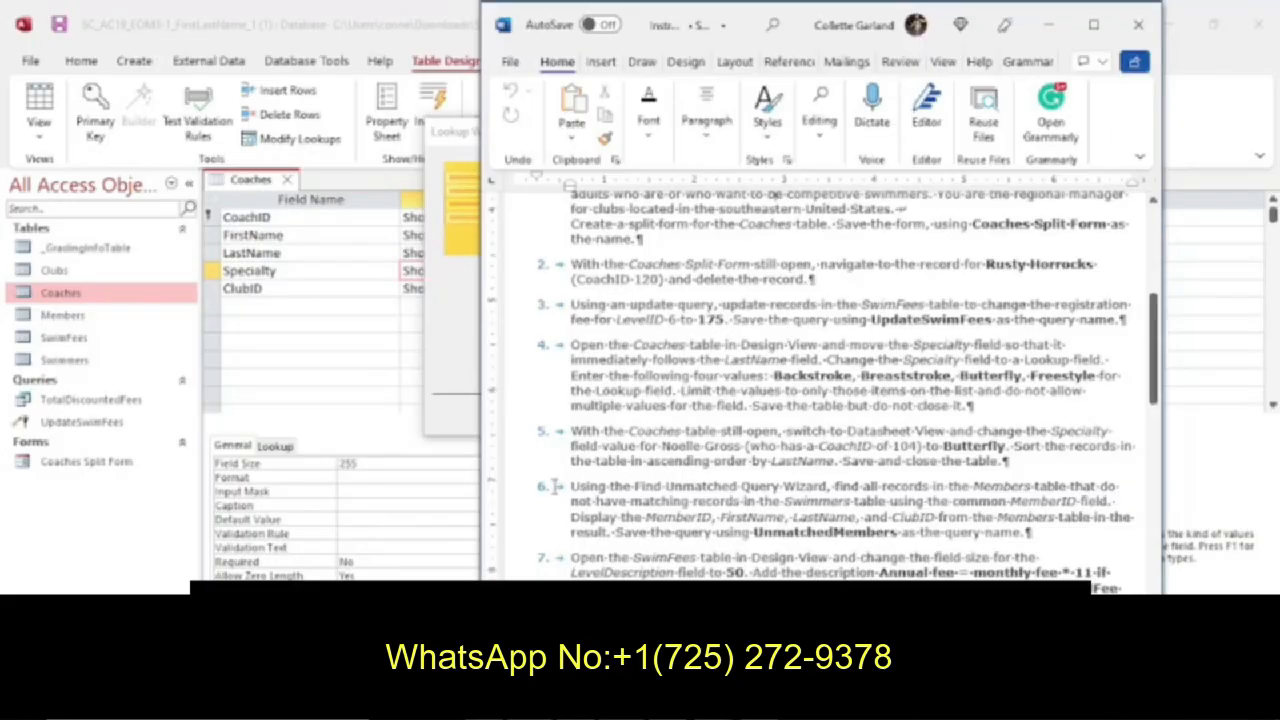
click(470, 336)
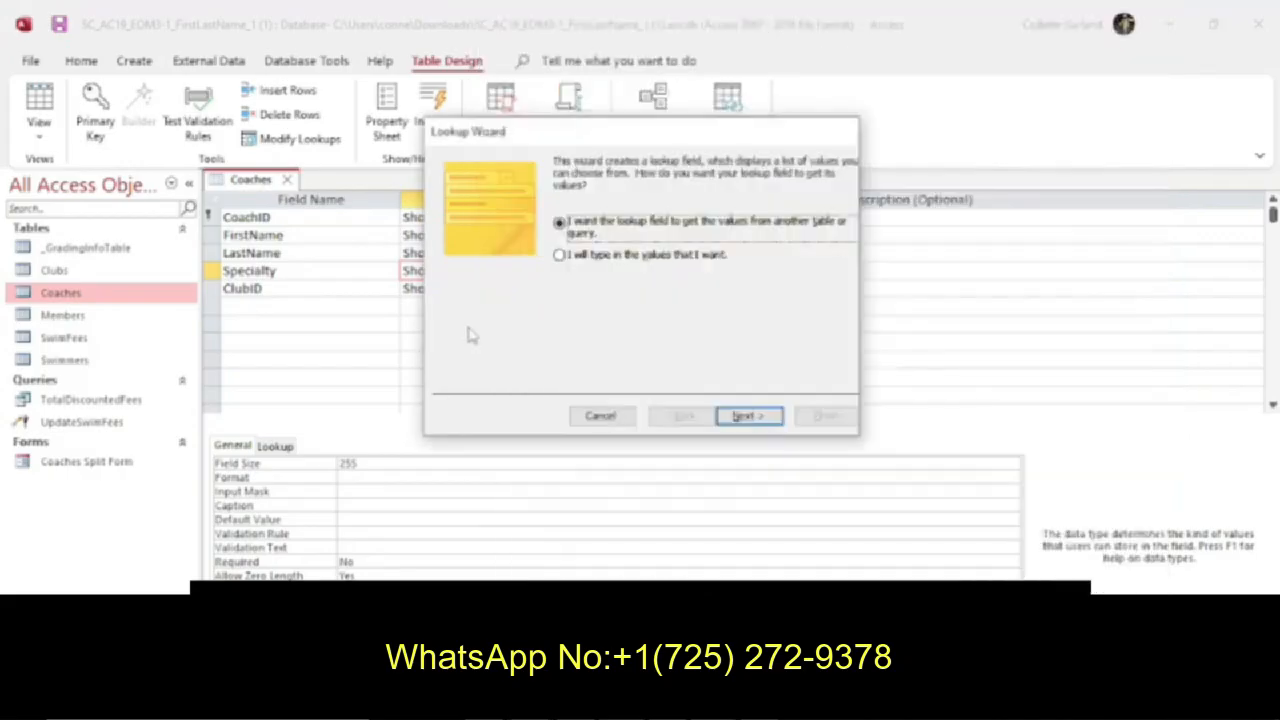
click(575, 258)
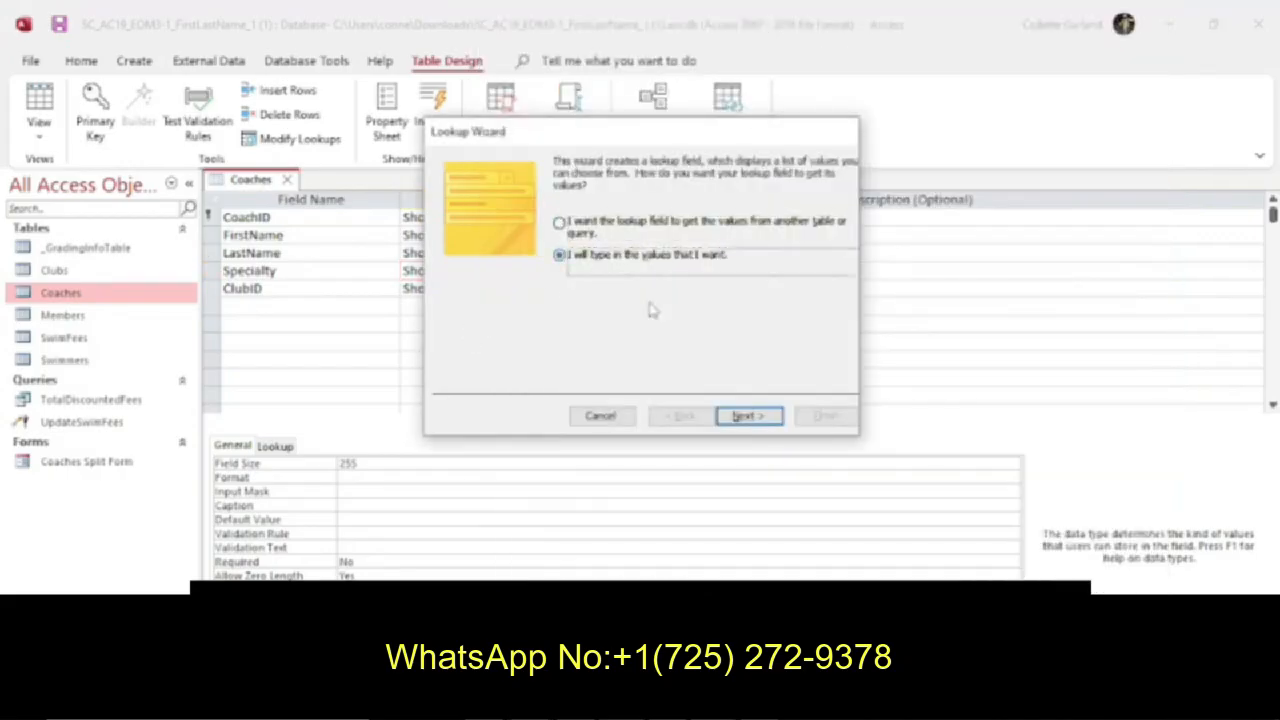
click(740, 415)
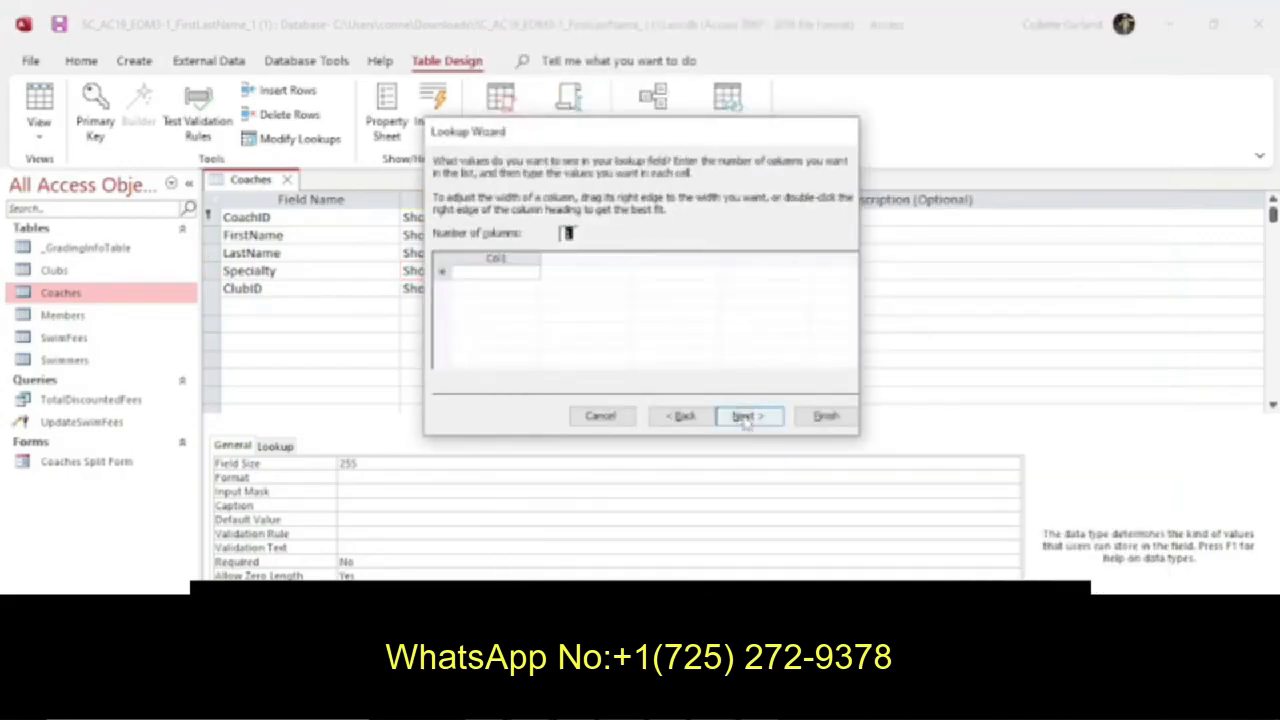
Enter Backstroke, Breaststroke, Butterfly and Freestyle as the lookup values in a single column.
click(526, 273)
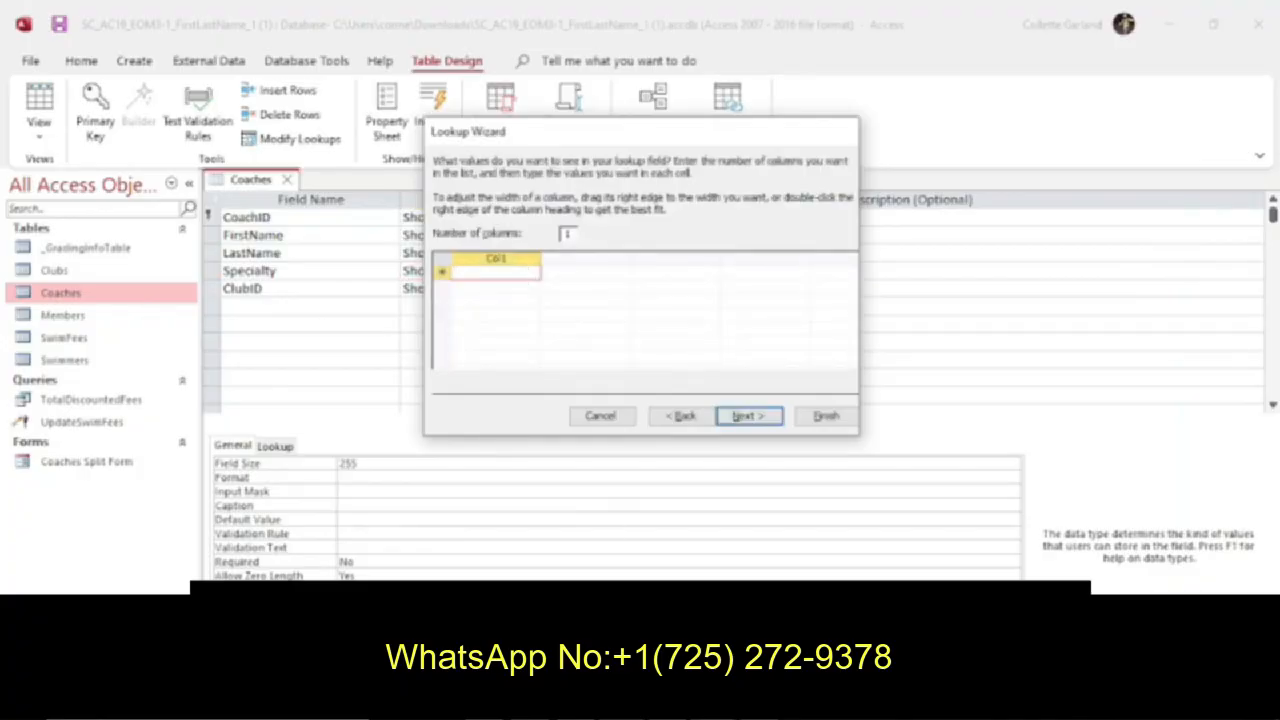
key(alt+Tab)
key(alt+Tab)
text(Backstroke)
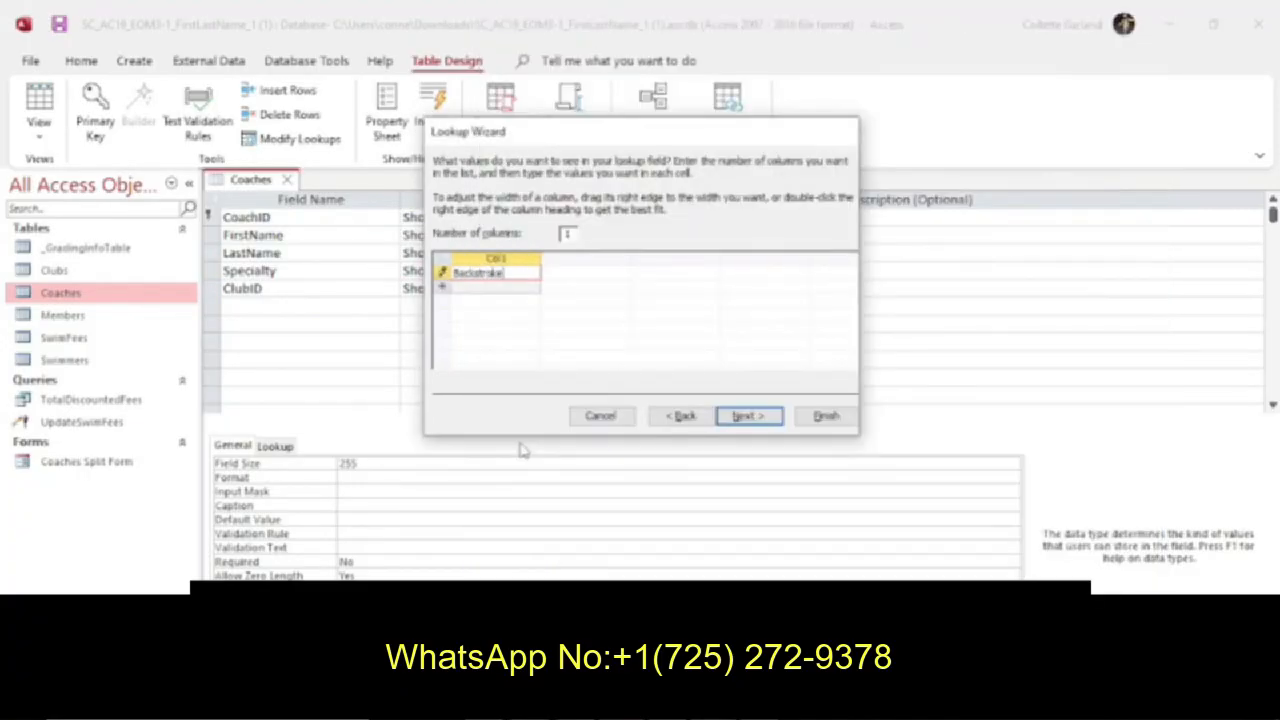
key(Tab)
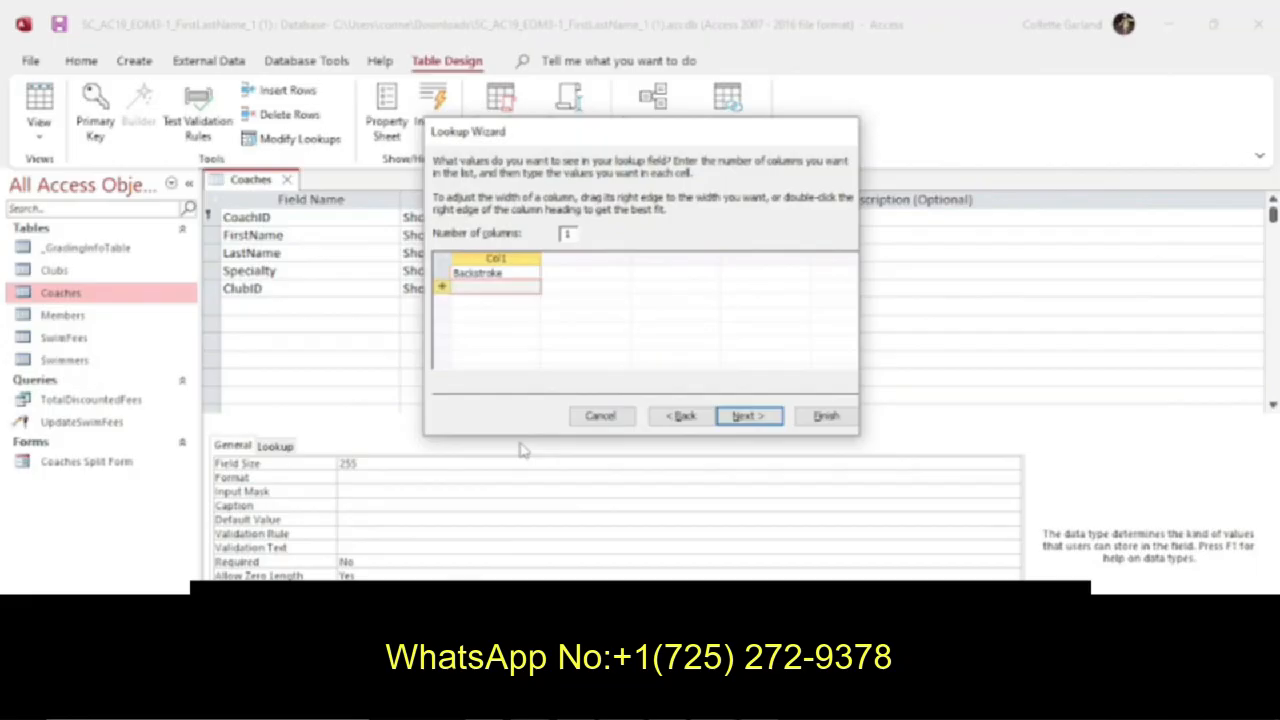
text(Breaststroke)
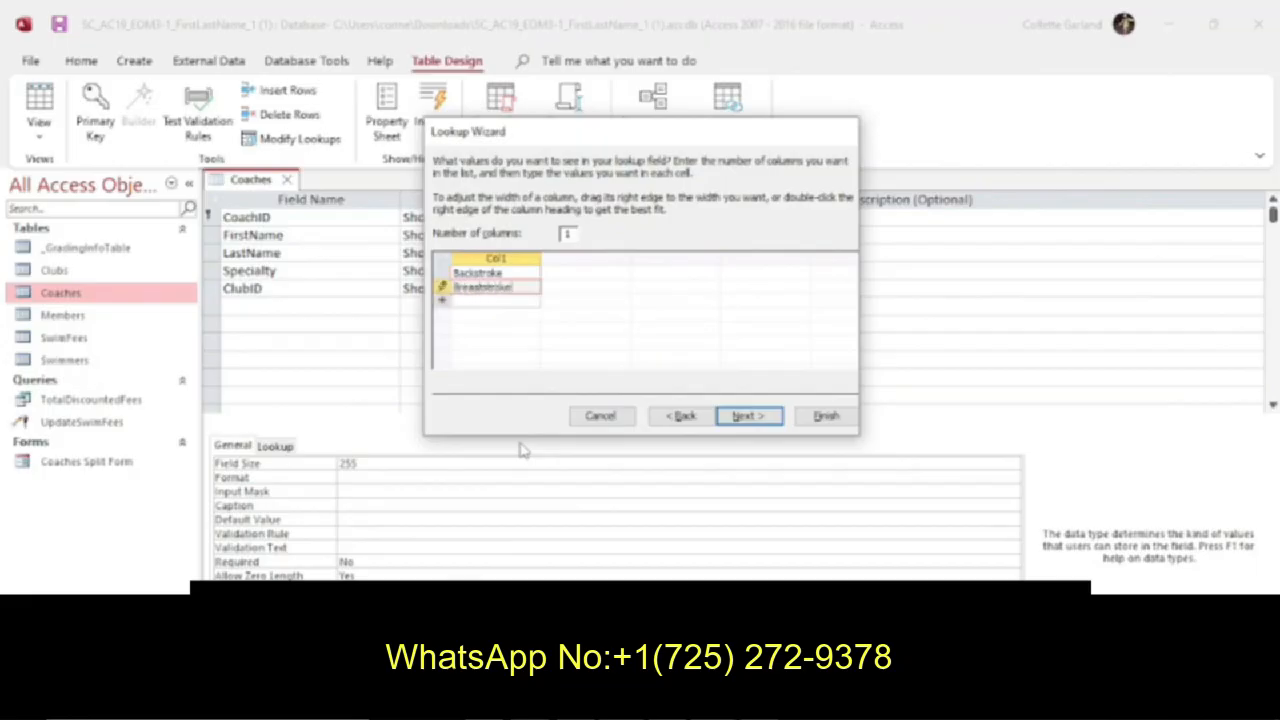
key(Tab)
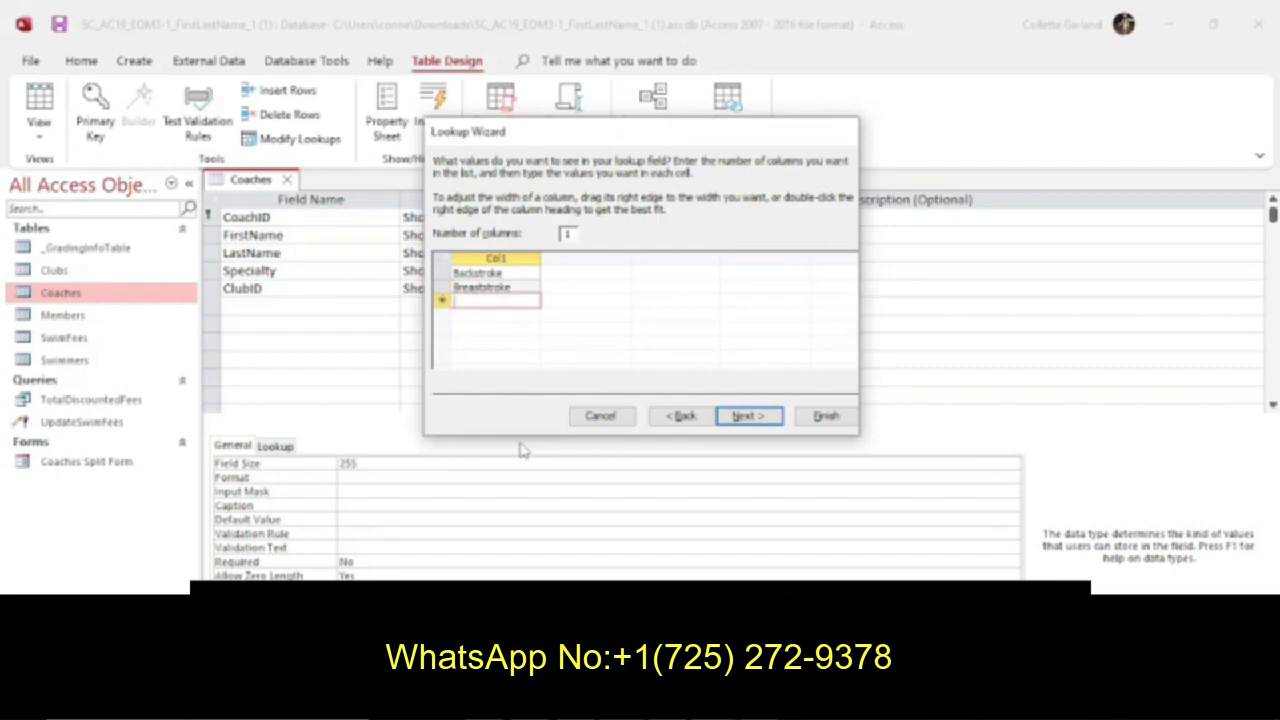
text(Butterfly)
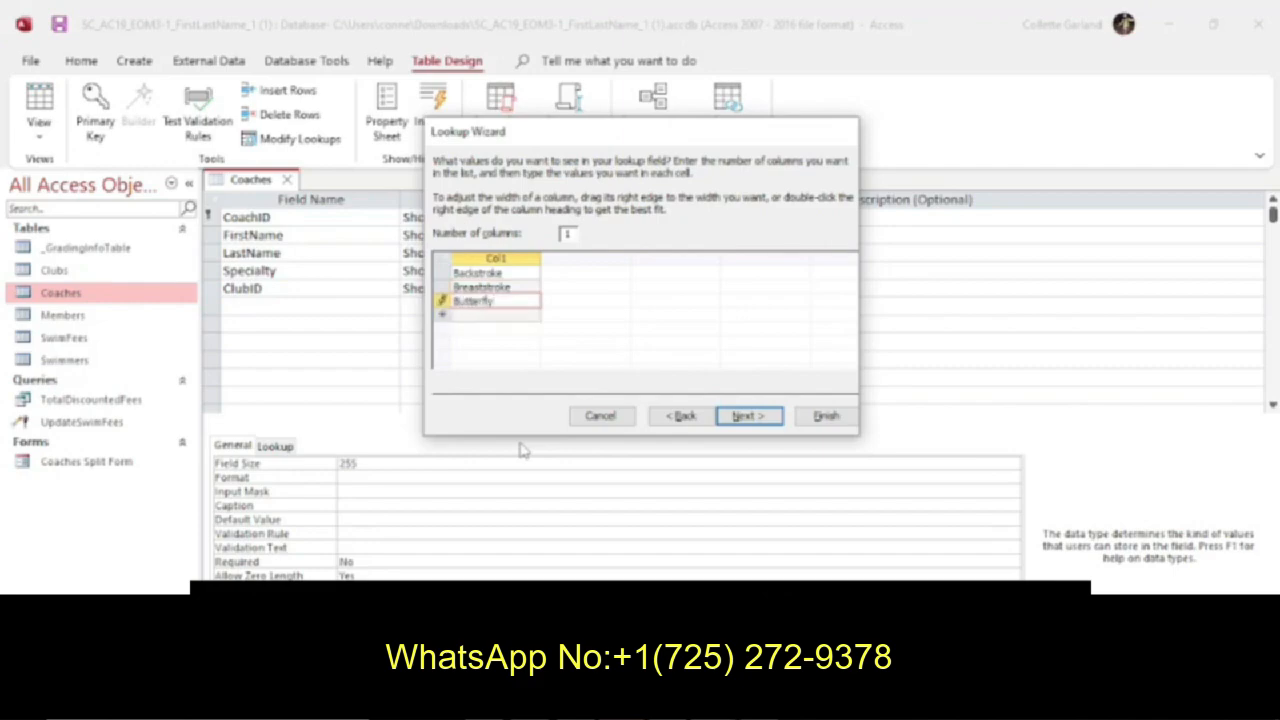
key(Tab)
text(Freestyle)
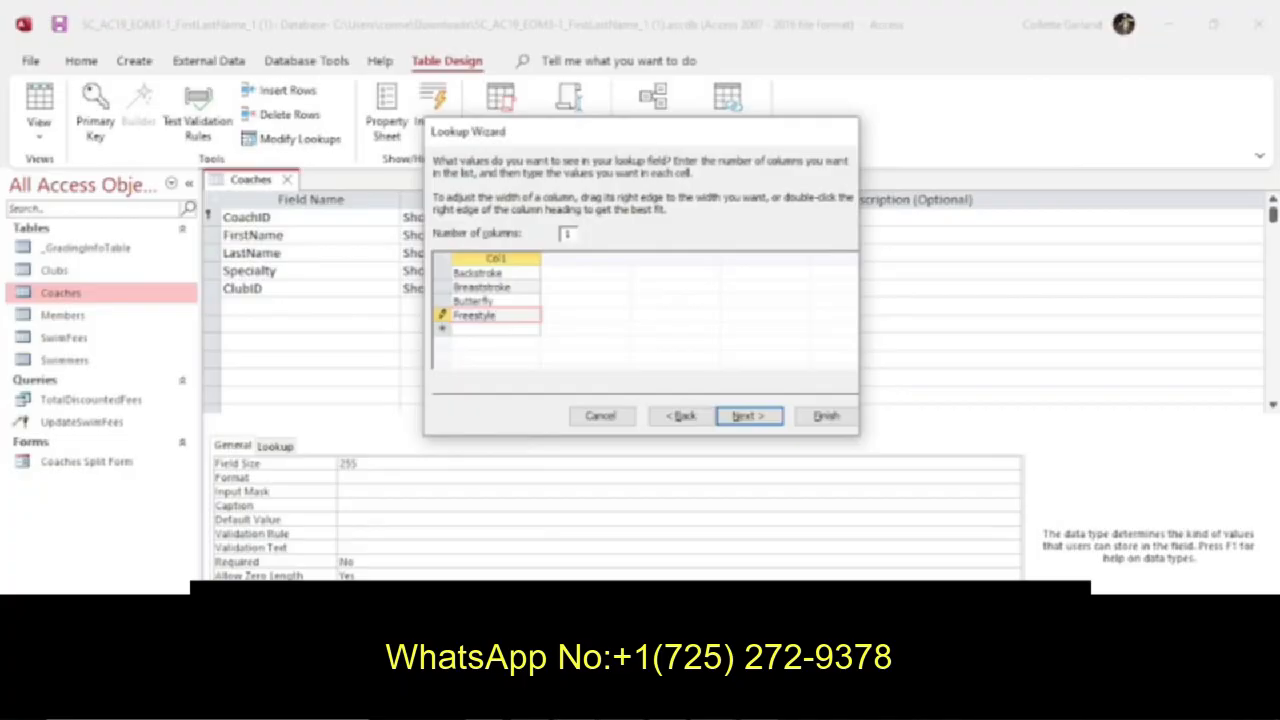
Check the lookup restrictions in the instructions, limit Specialty entries to the list without multiple values, and finish the wizard.
key(alt+Tab)
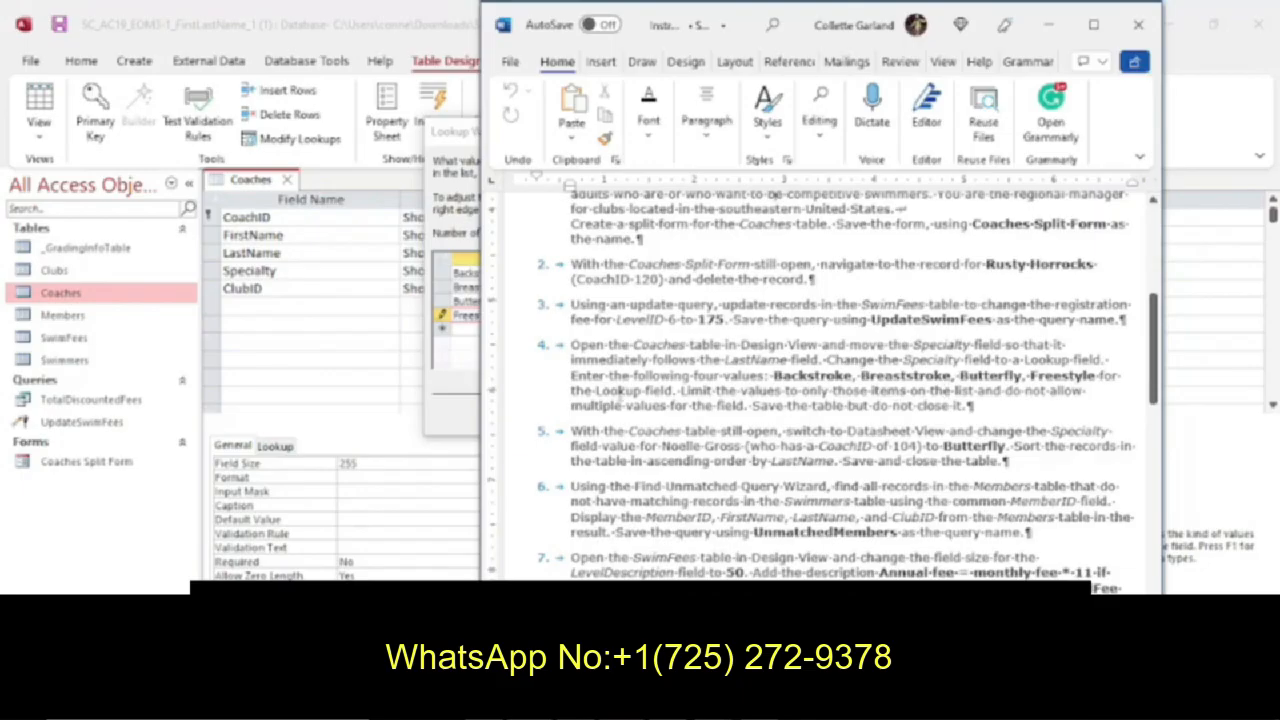
click(461, 404)
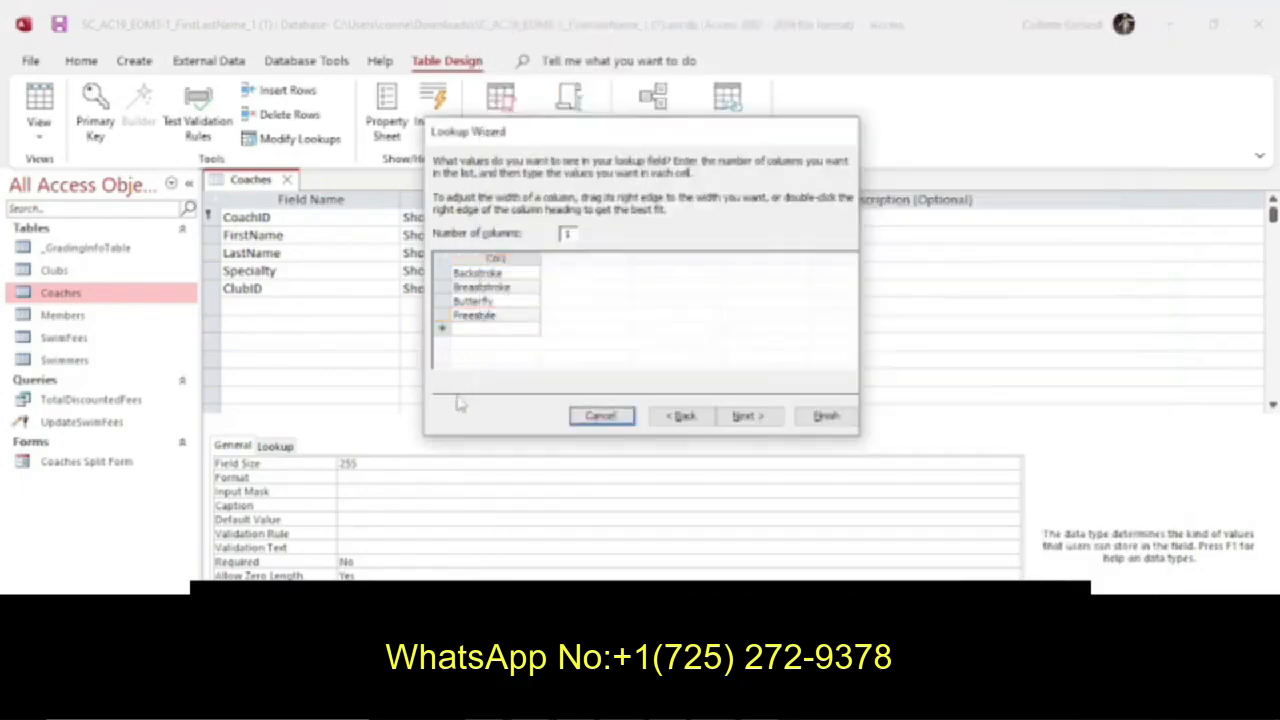
click(737, 417)
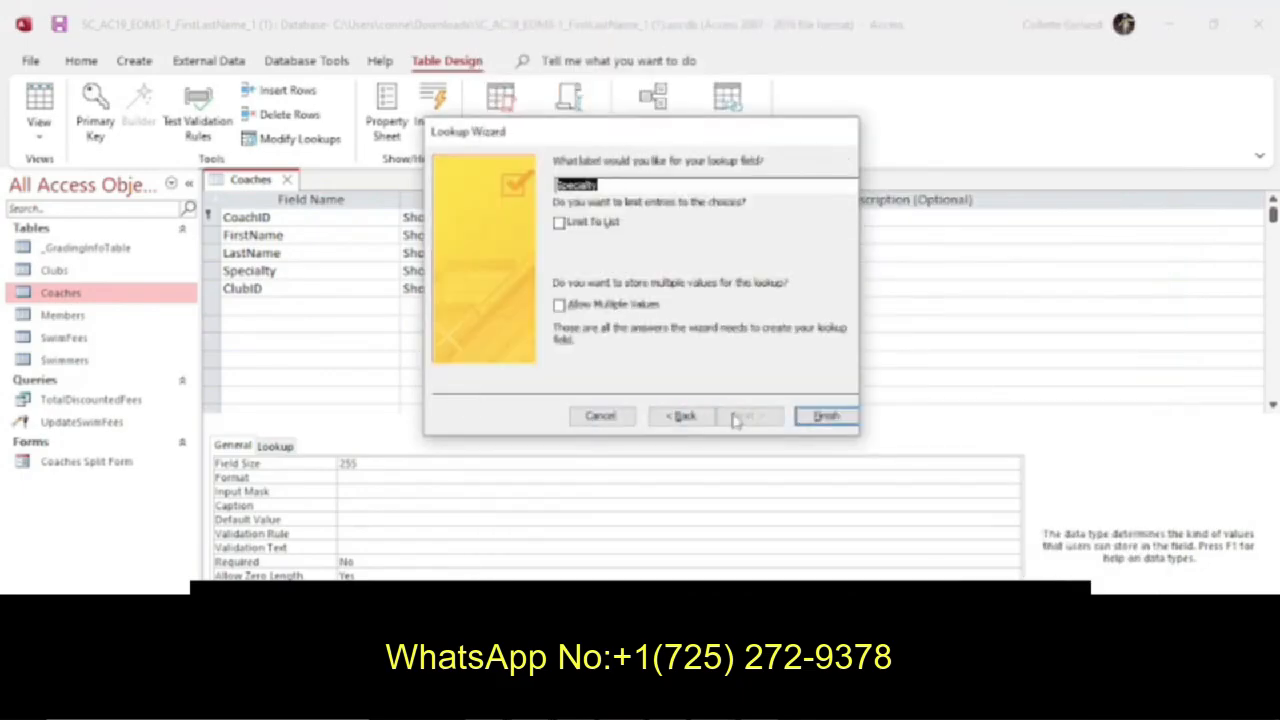
click(560, 224)
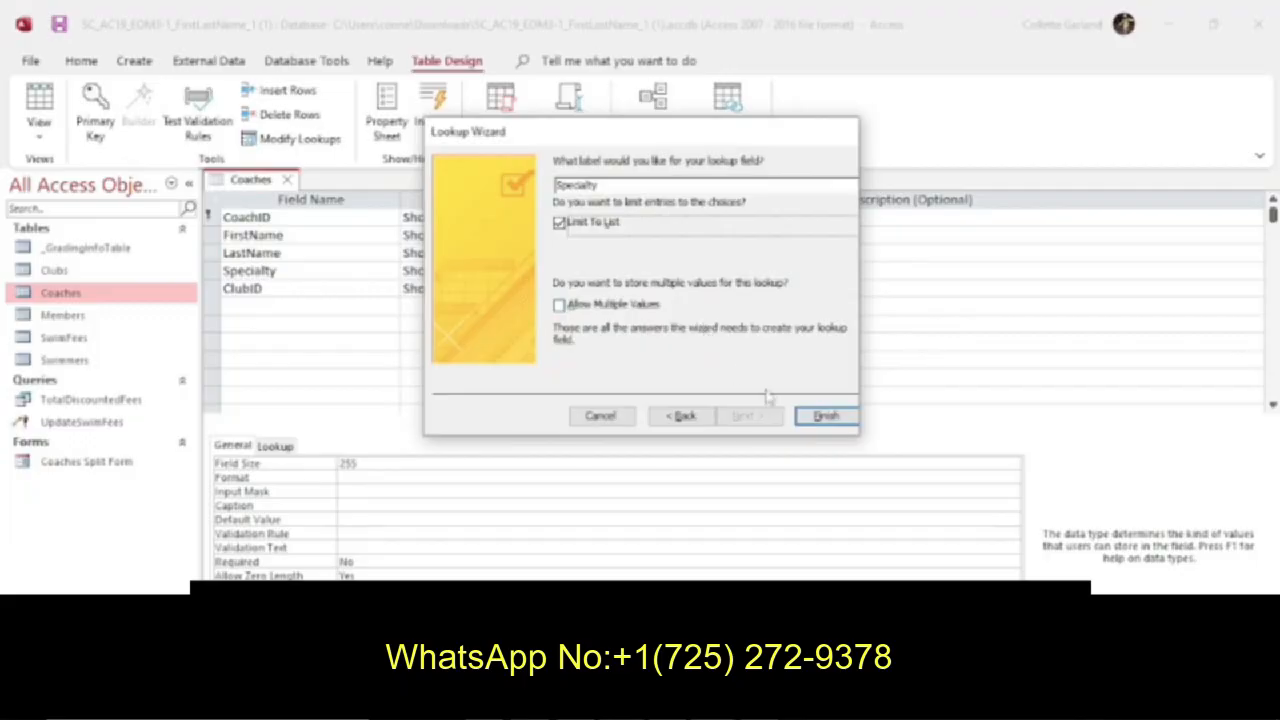
click(822, 416)
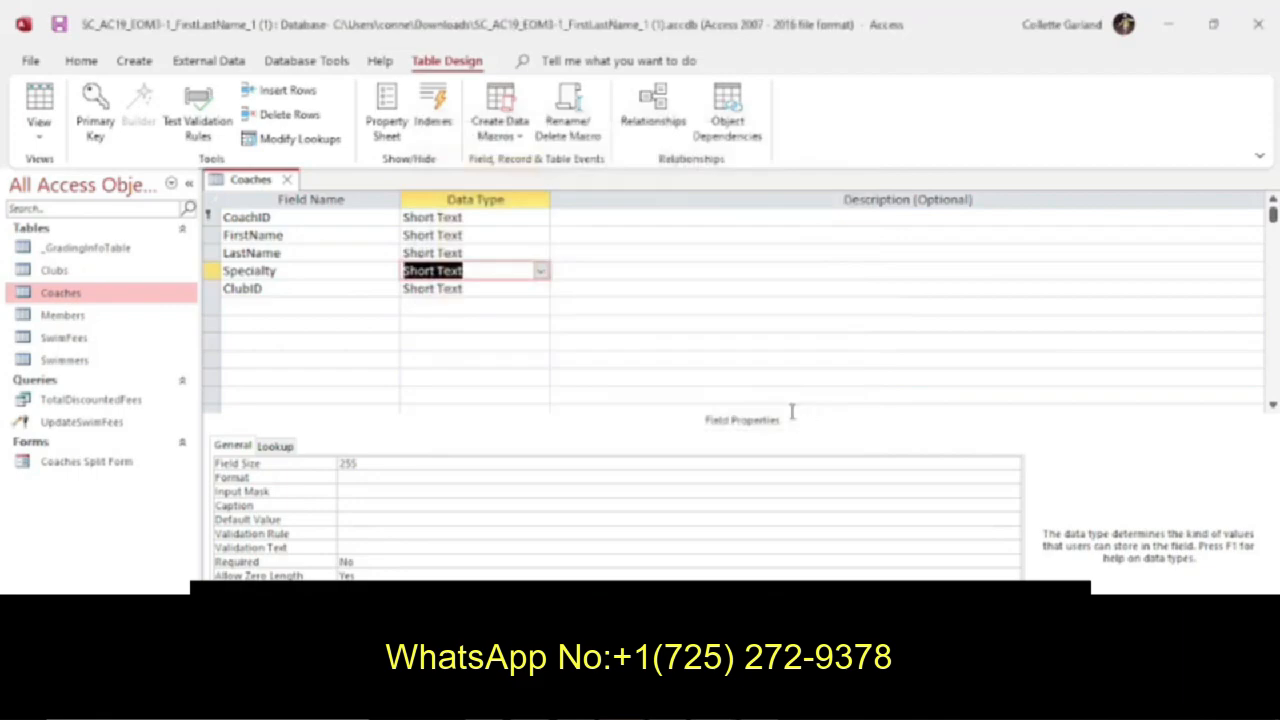
Check the instructions and save the Coaches table design while keeping the table open.
key(alt+Tab)
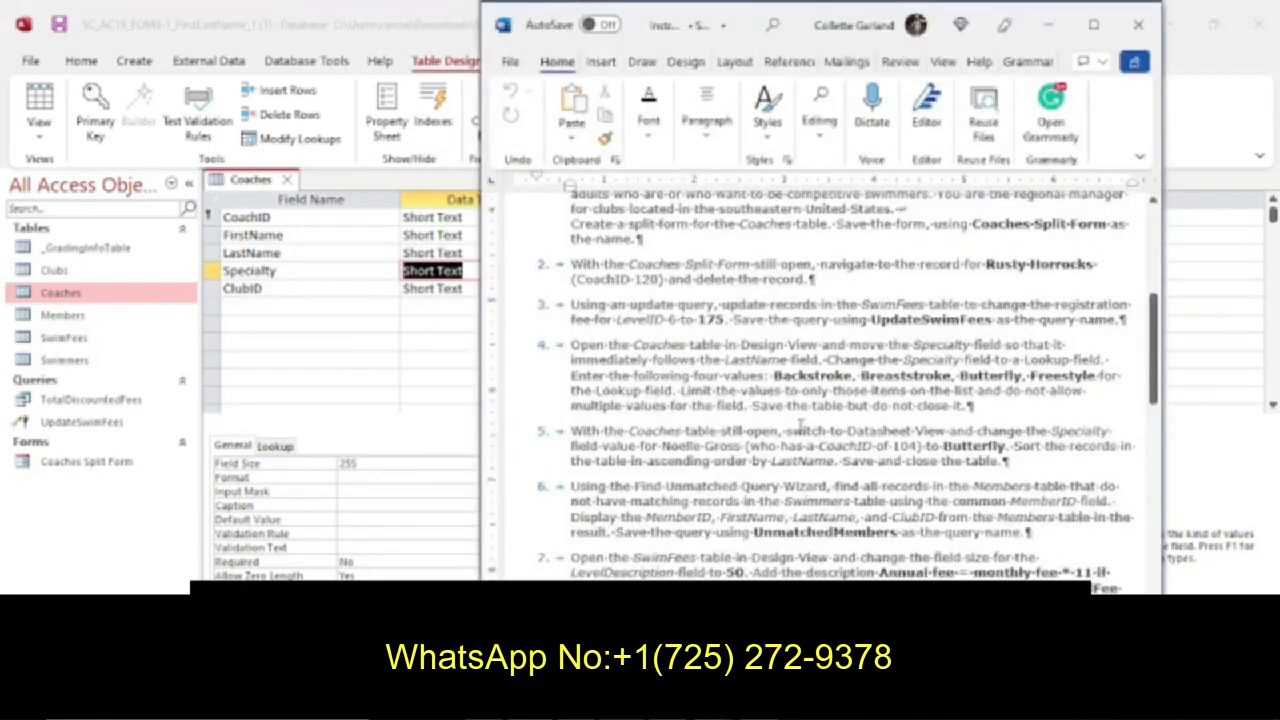
click(390, 362)
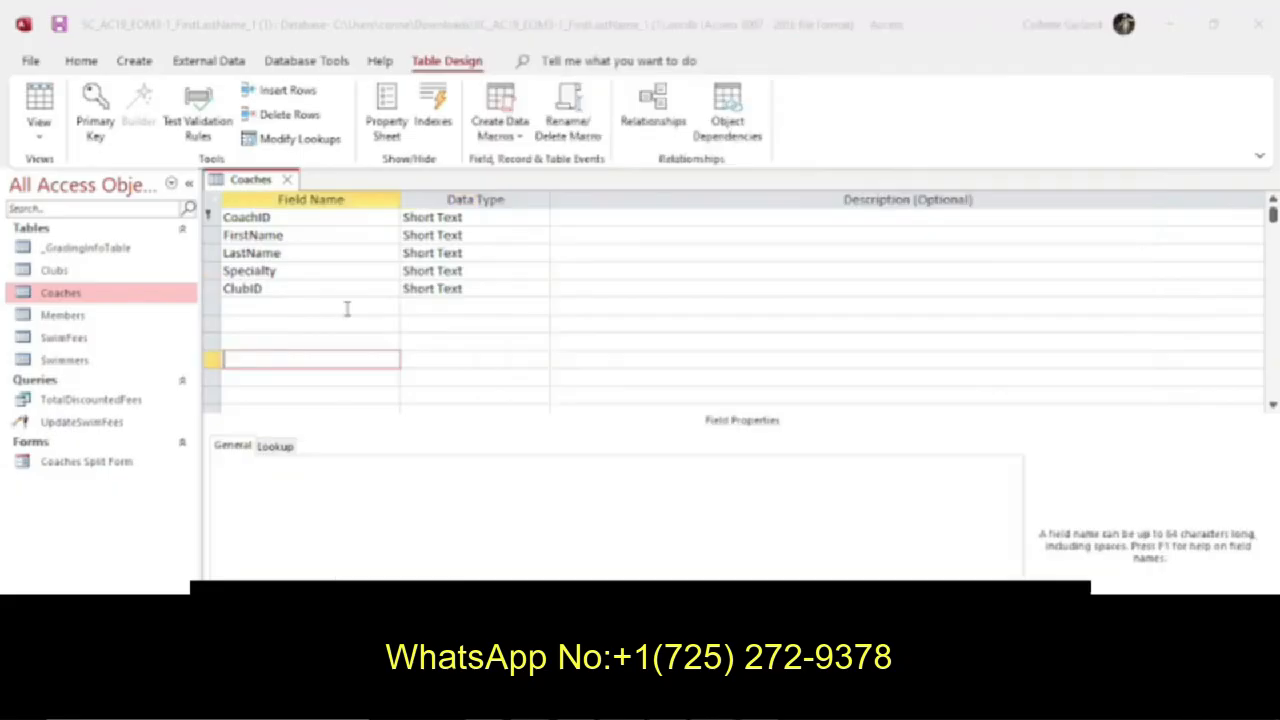
right_click(250, 182)
click(285, 194)
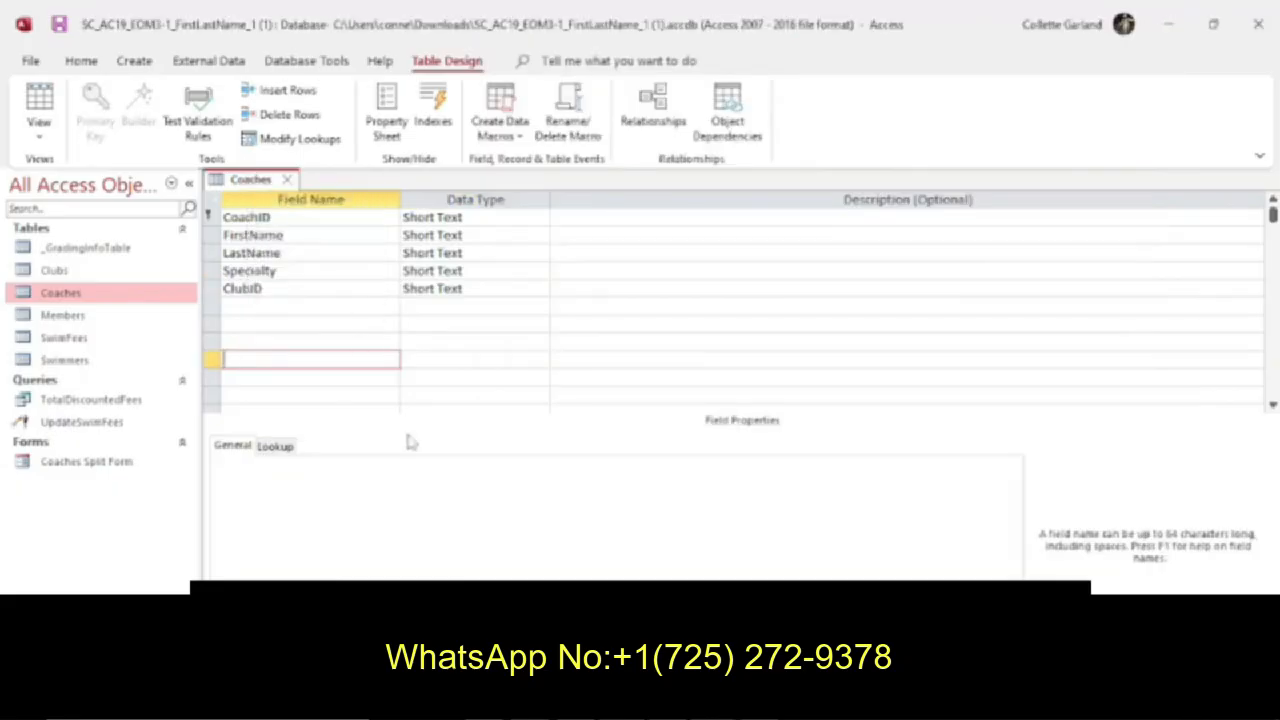
Switch the Coaches table to Datasheet View and set Specialty to Butterfly for the coach specified in instruction 5.
key(alt+Tab)
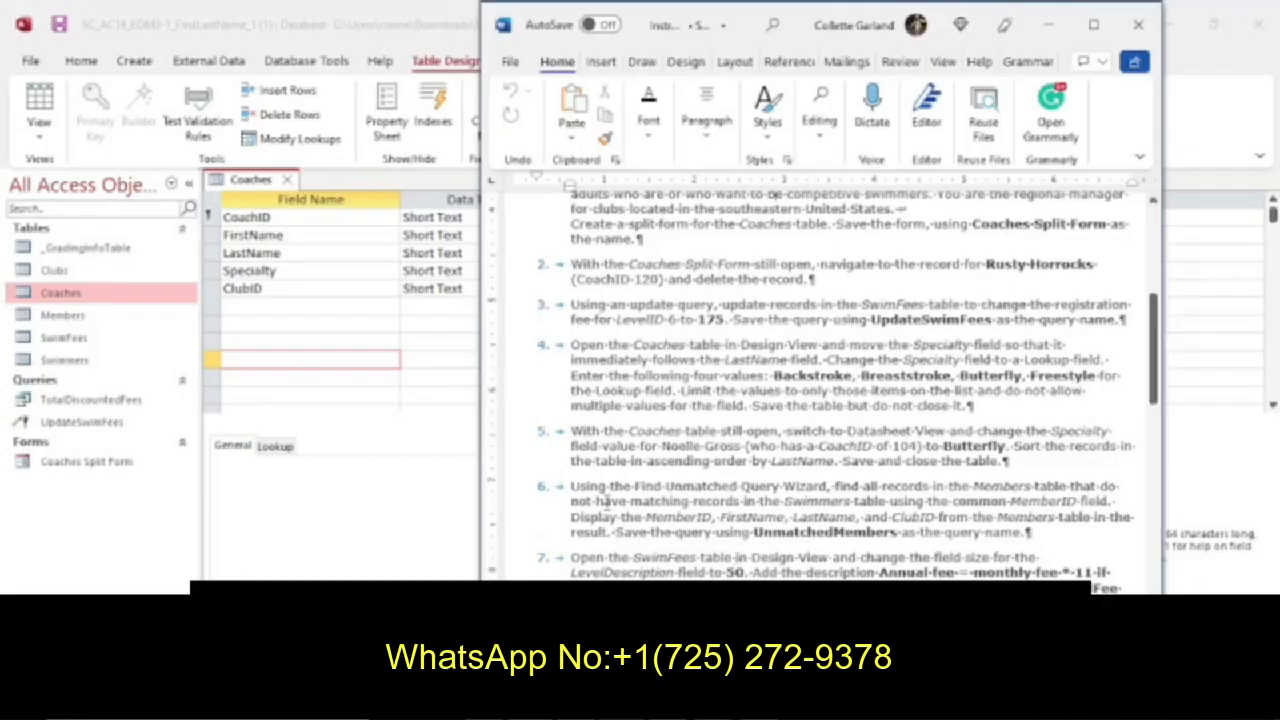
click(248, 188)
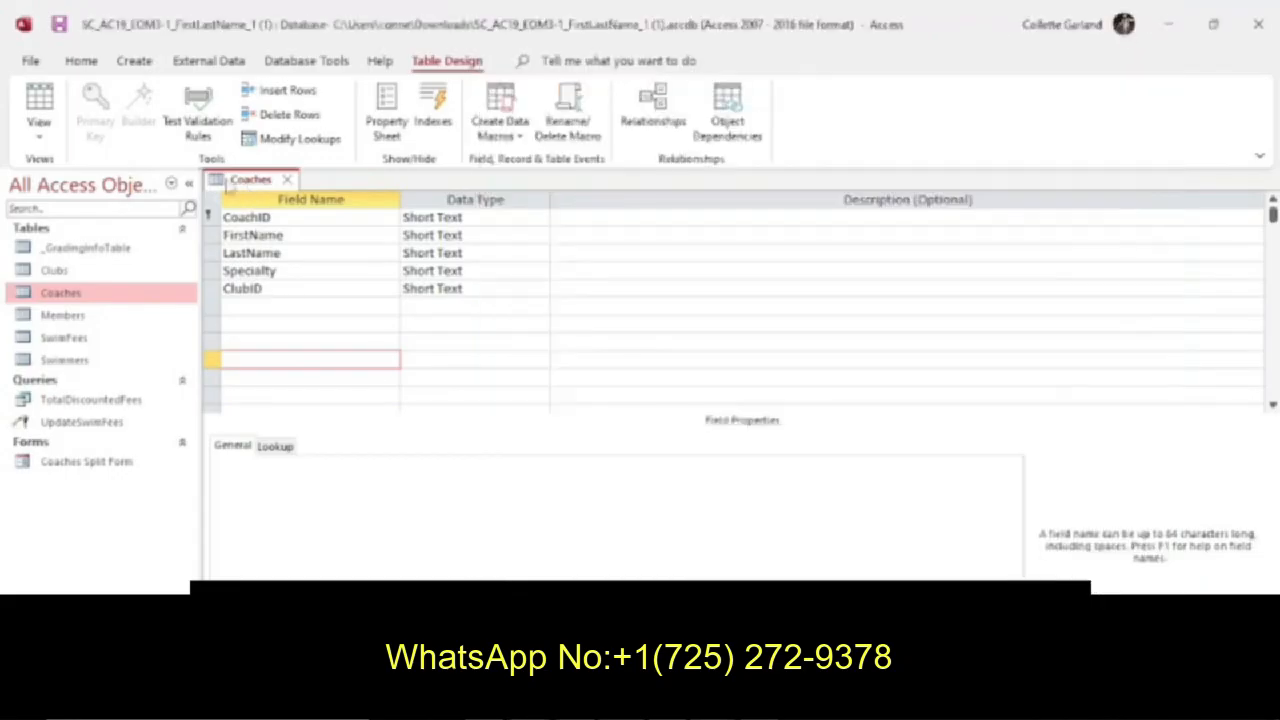
click(45, 112)
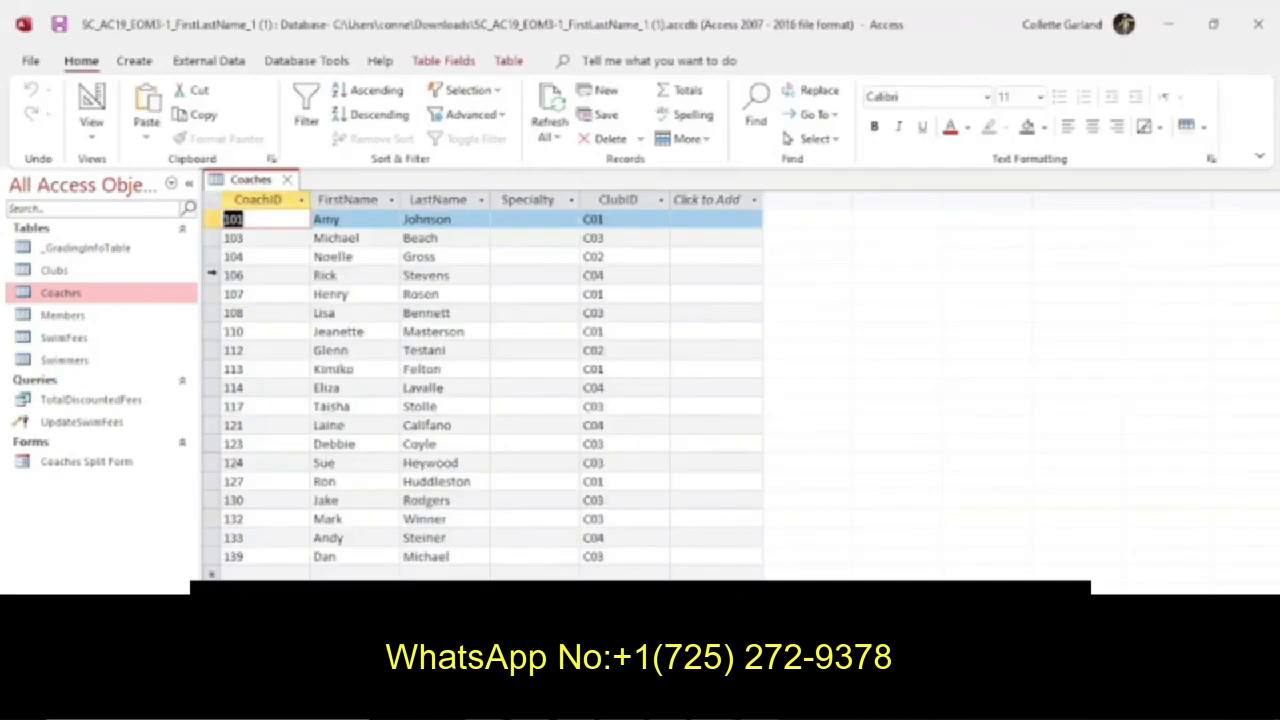
click(266, 256)
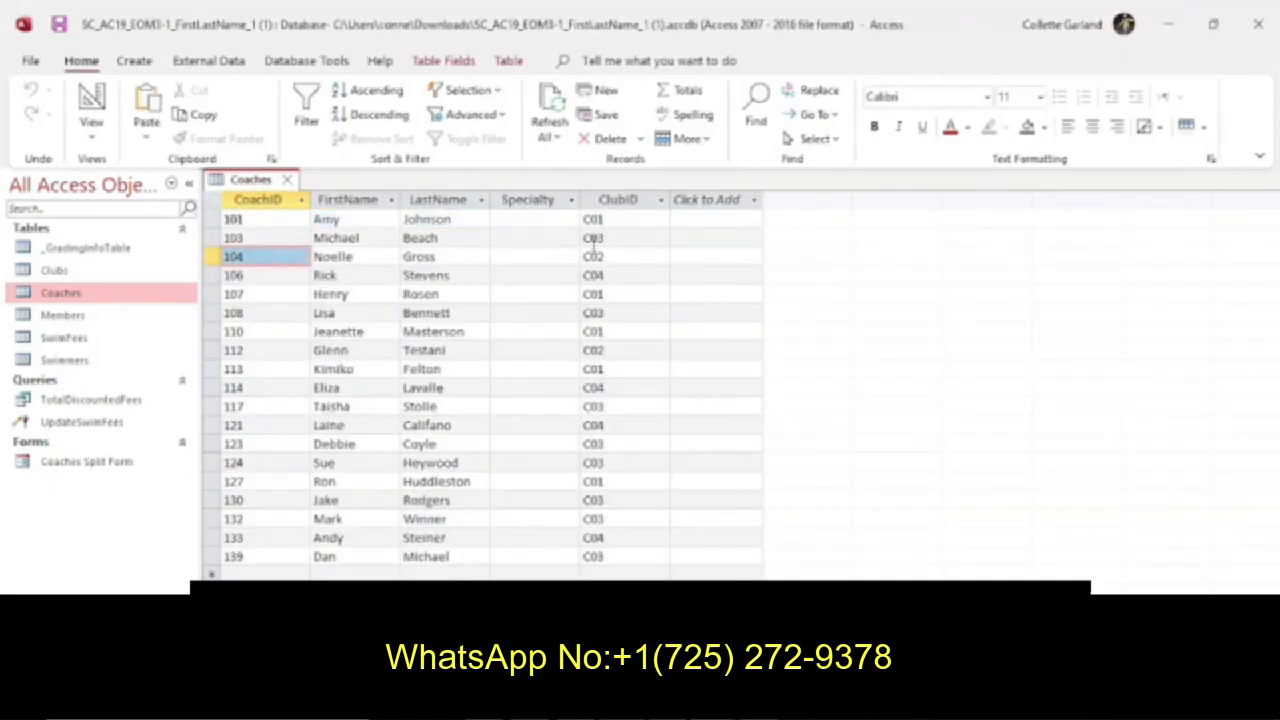
click(540, 257)
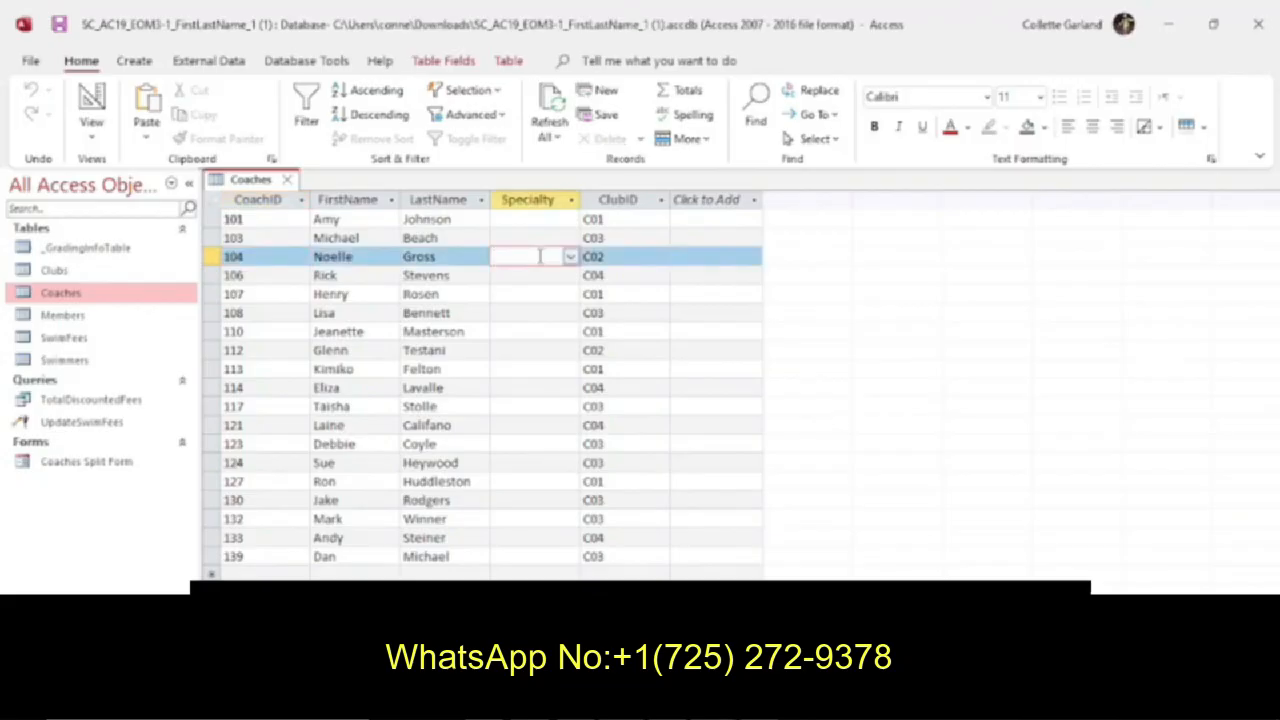
click(571, 258)
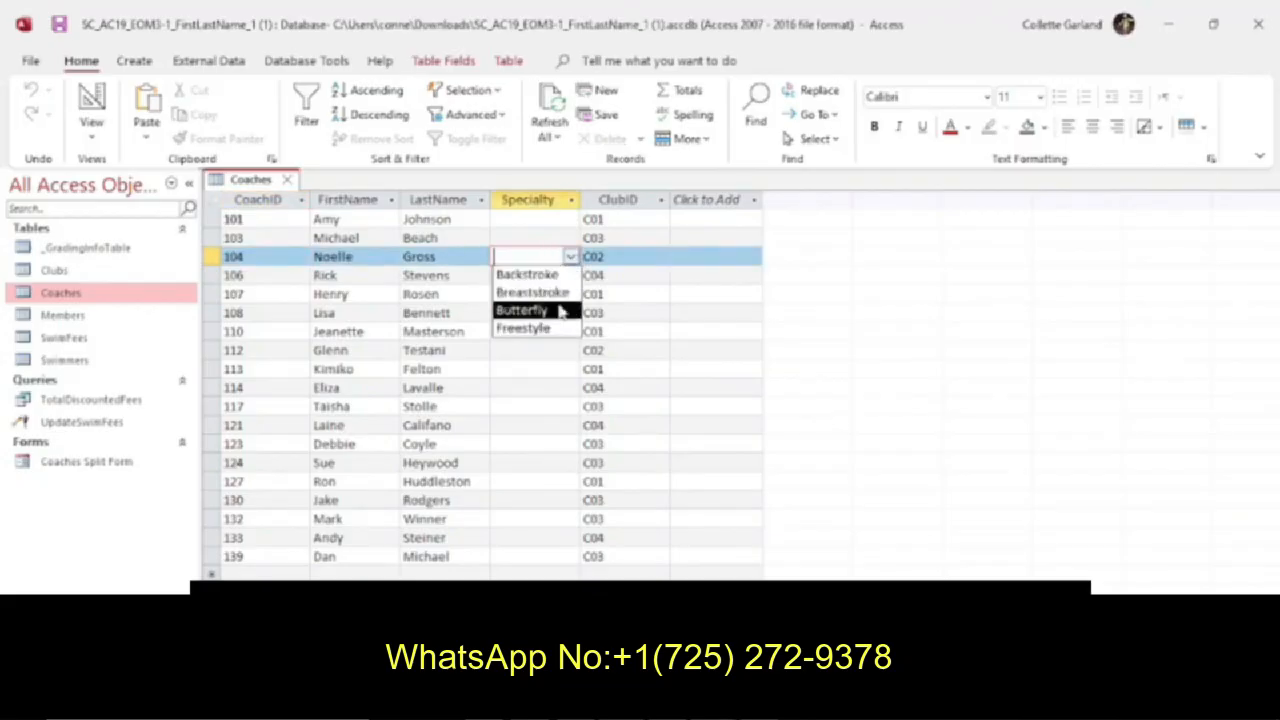
click(556, 313)
Recheck the instructions and sort the Coaches records in ascending order by LastName.
key(alt+Tab)
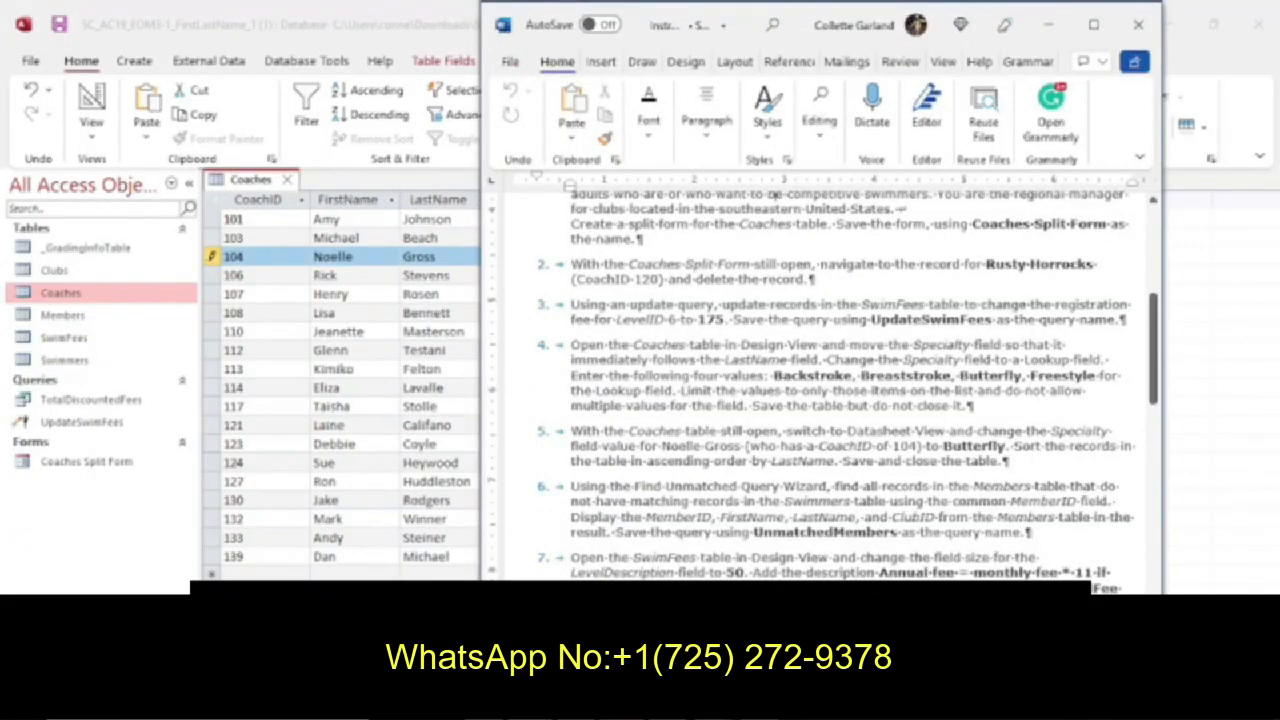
key(alt+Tab)
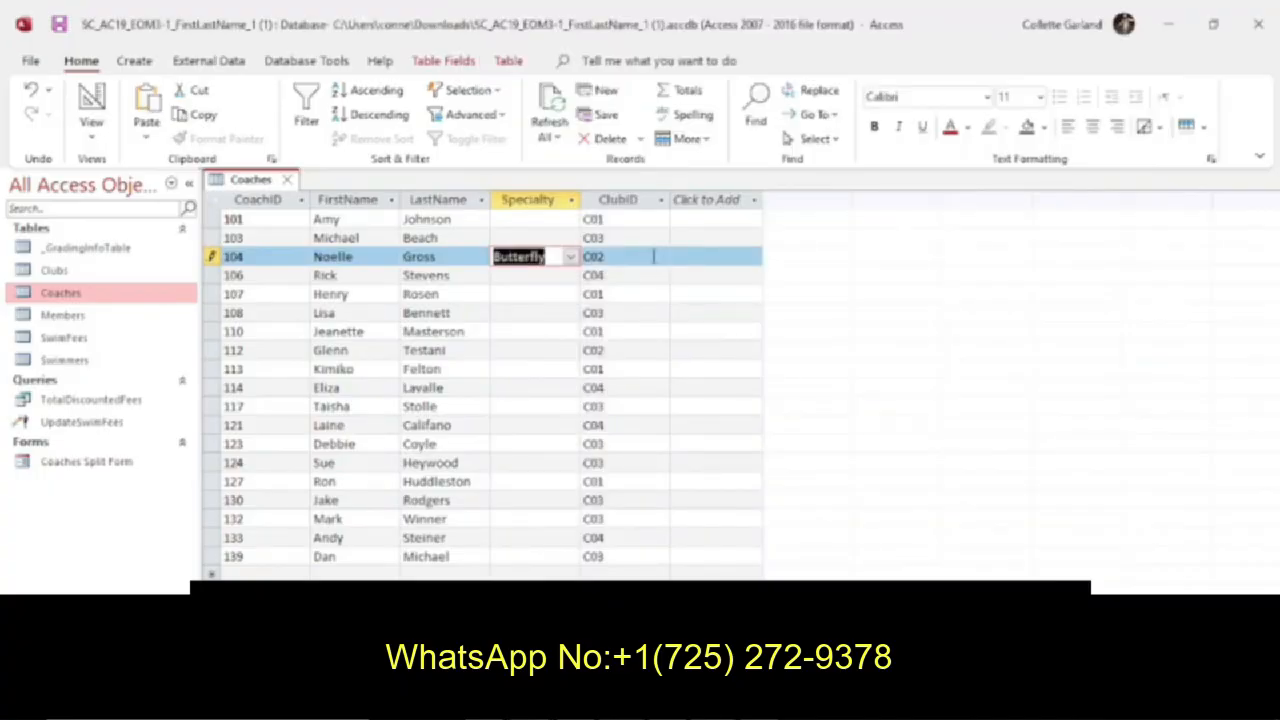
click(520, 238)
key(F1)
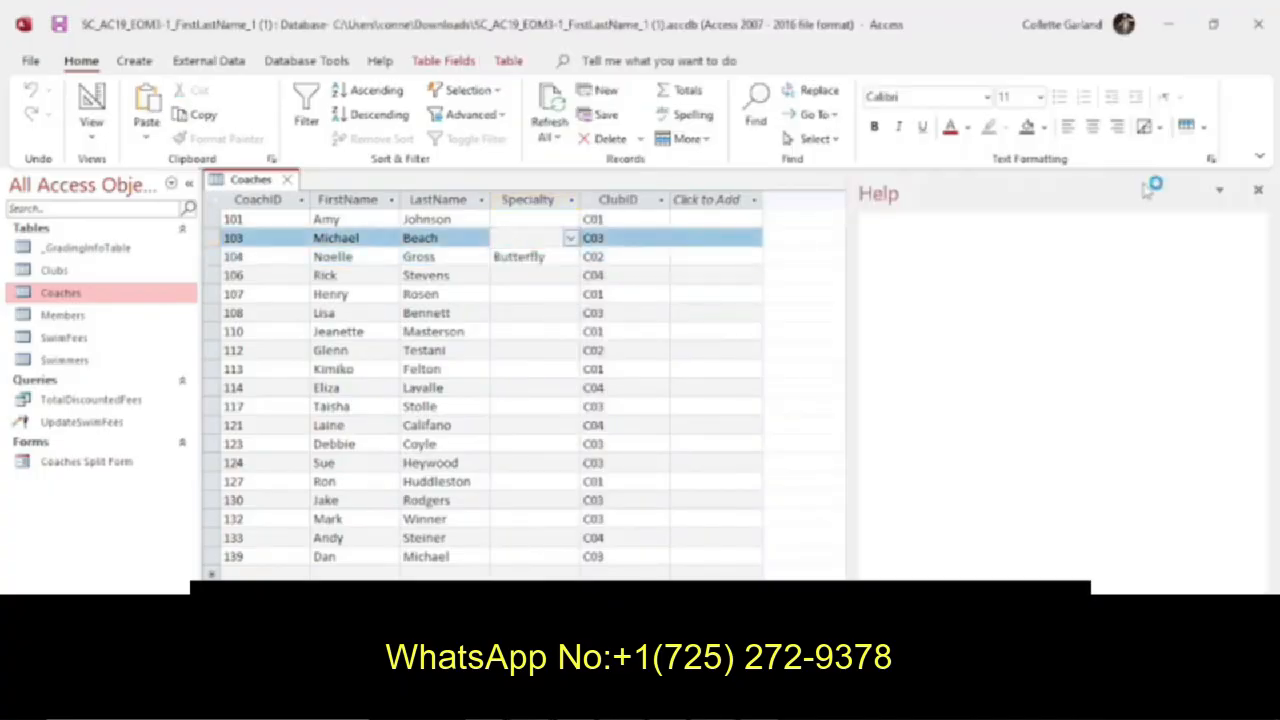
click(1259, 195)
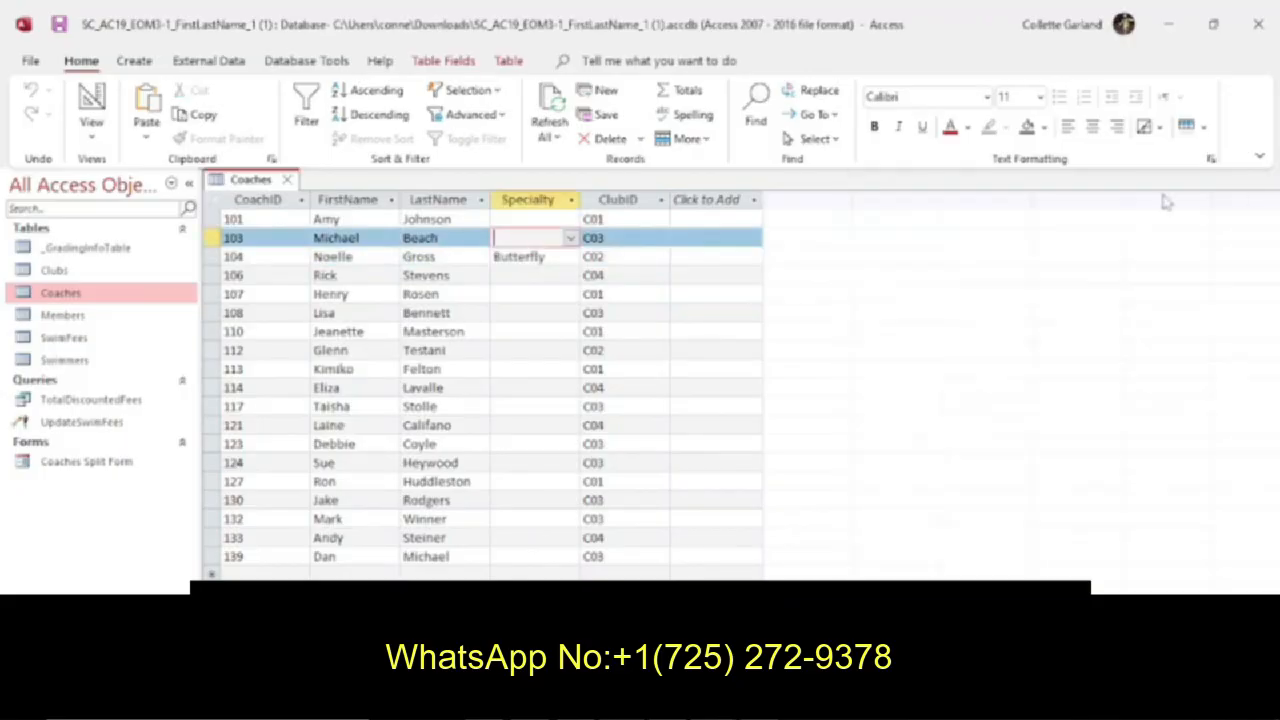
click(444, 200)
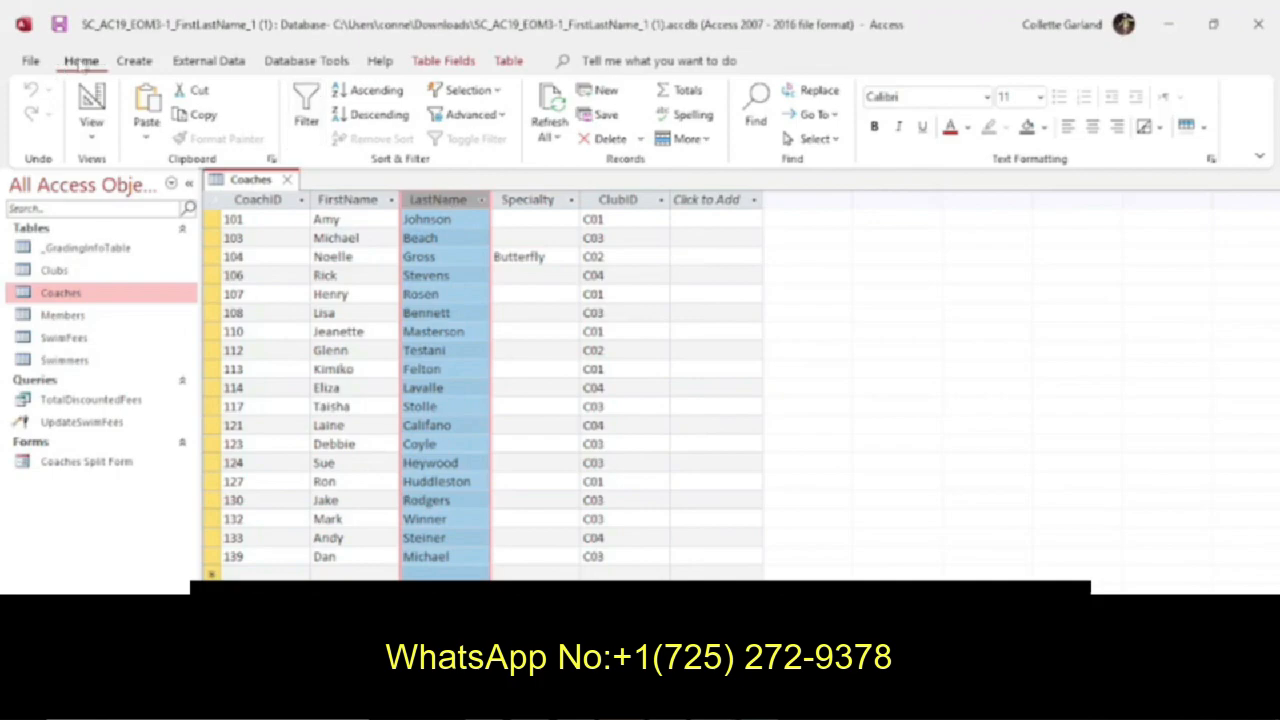
click(372, 90)
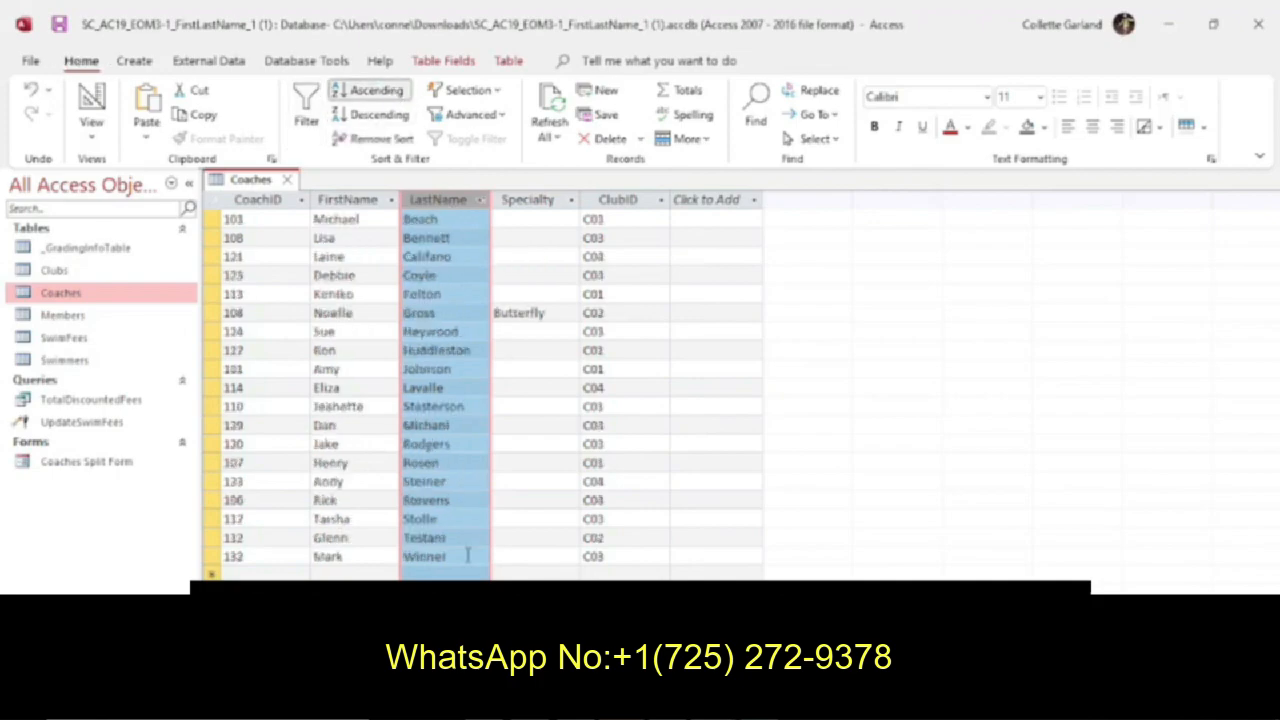
Confirm the remaining instruction for the Coaches table, save its changes and close it.
key(alt+Tab)
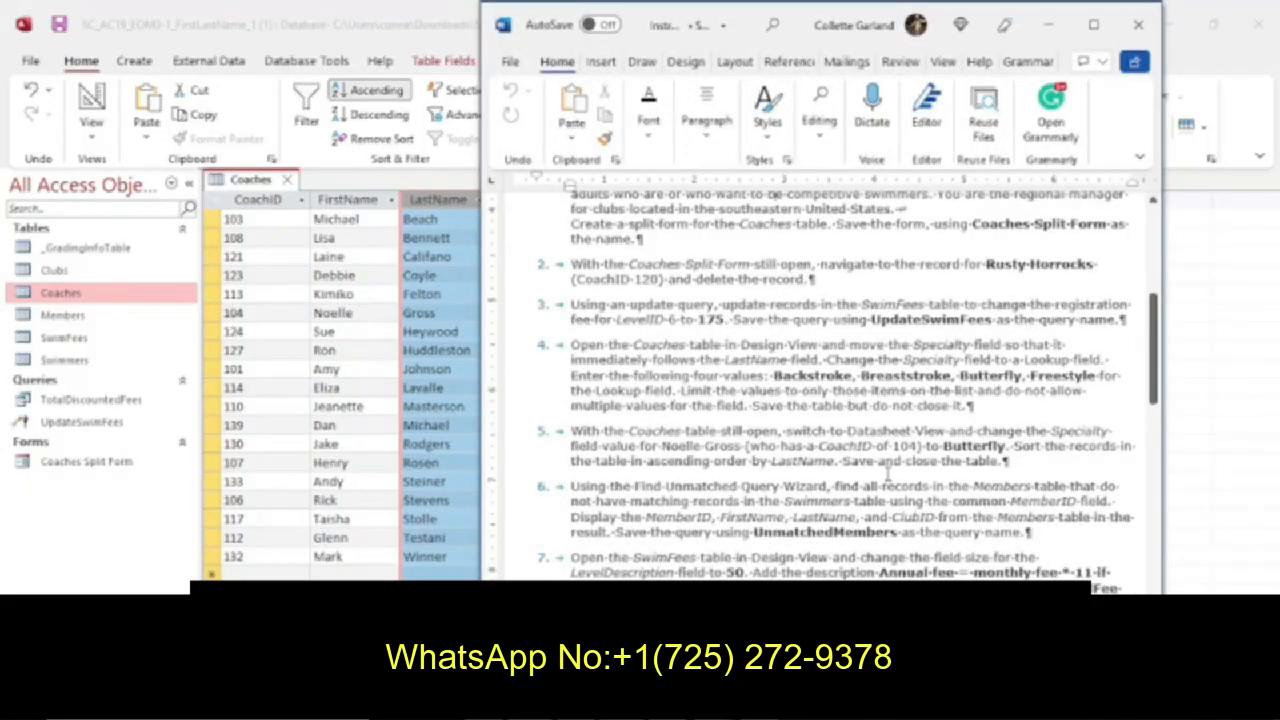
right_click(290, 188)
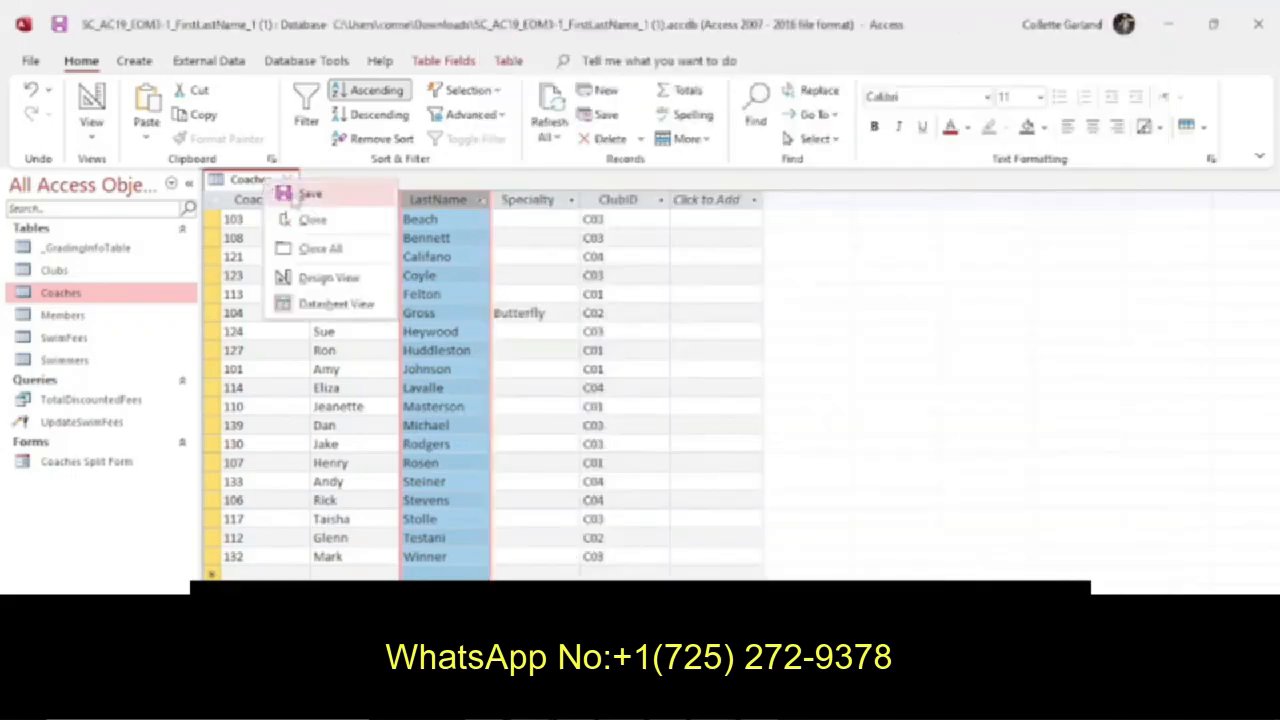
click(305, 194)
click(287, 181)
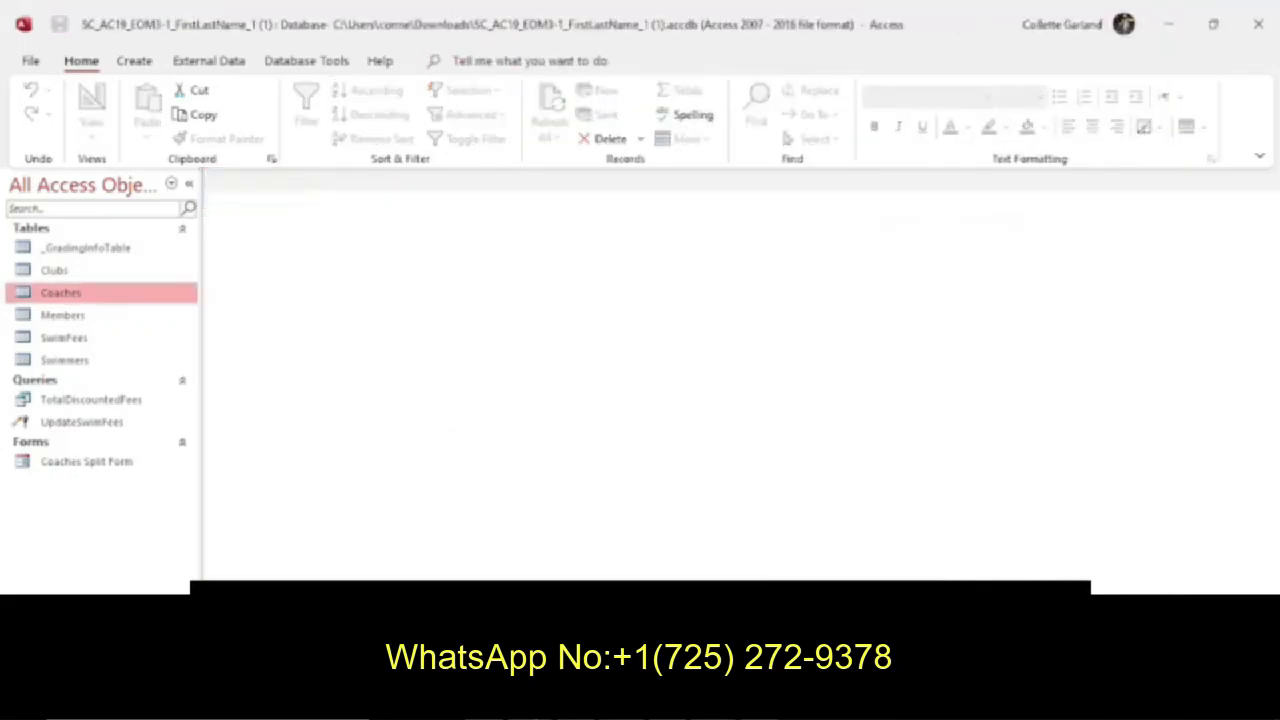
Read instruction 6 and start the Find Unmatched Query Wizard.
click(762, 702)
scroll(774, 557, down, 2)
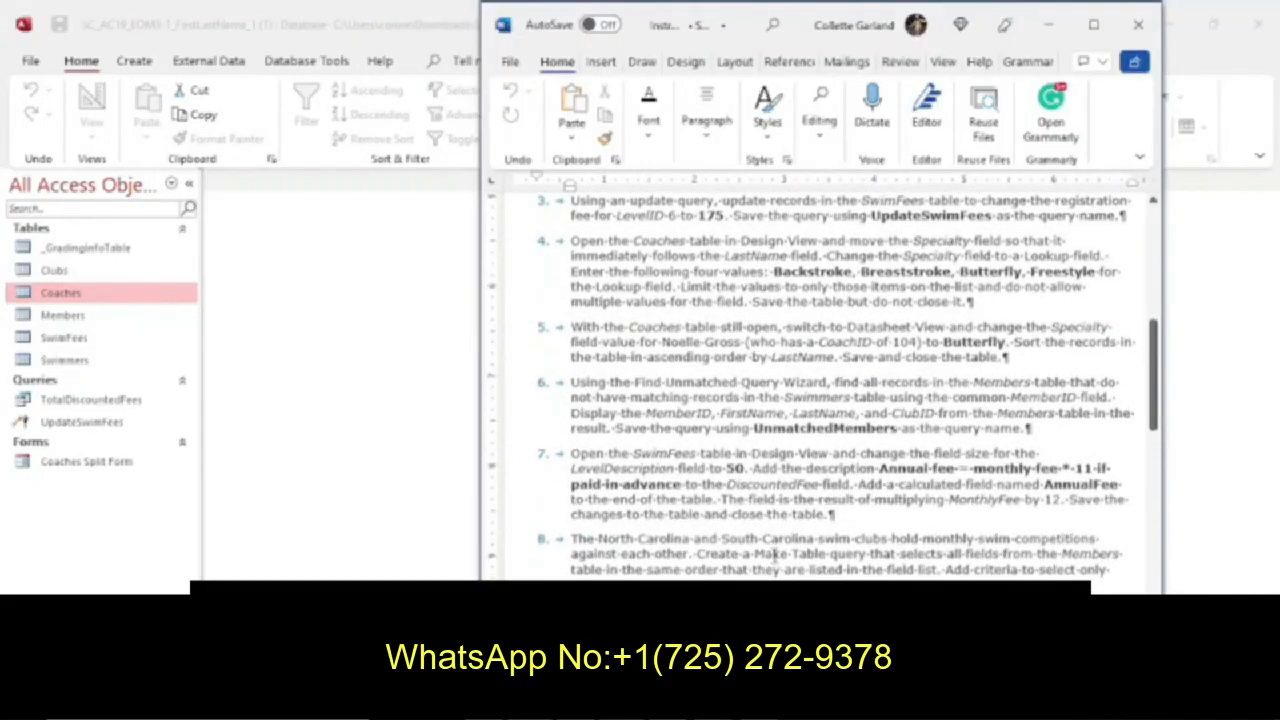
scroll(772, 553, down, 1)
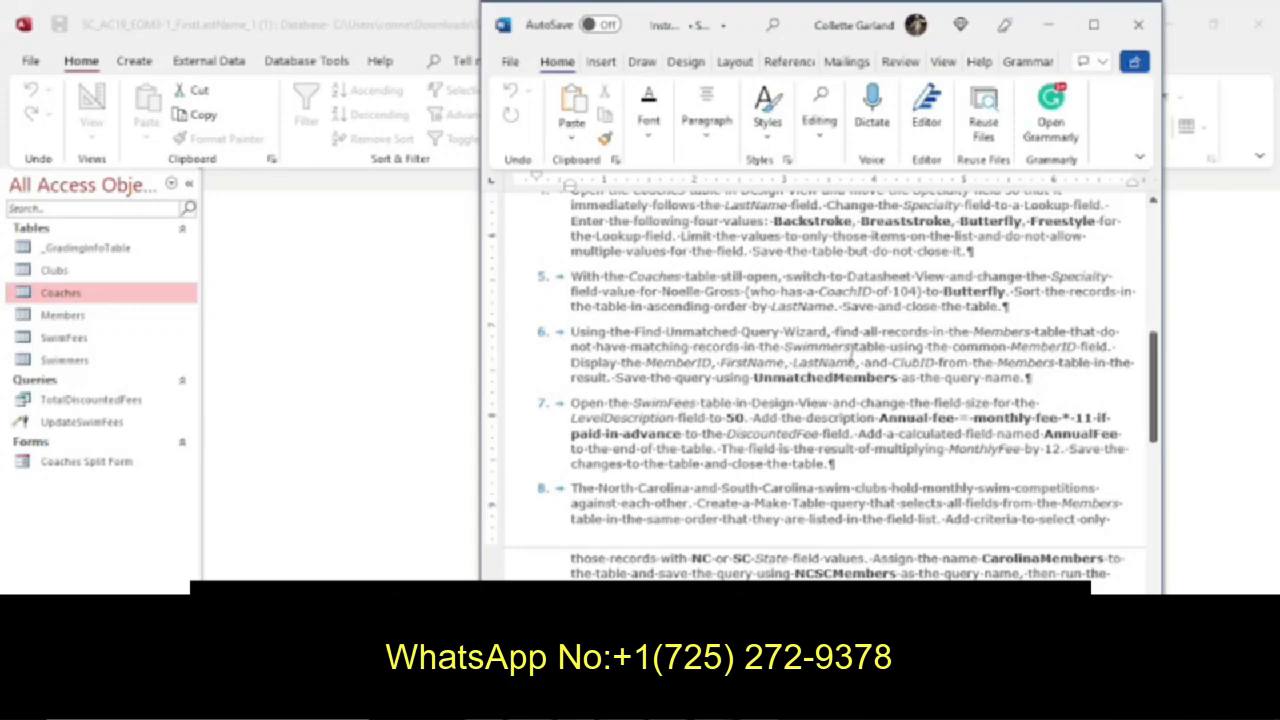
click(363, 297)
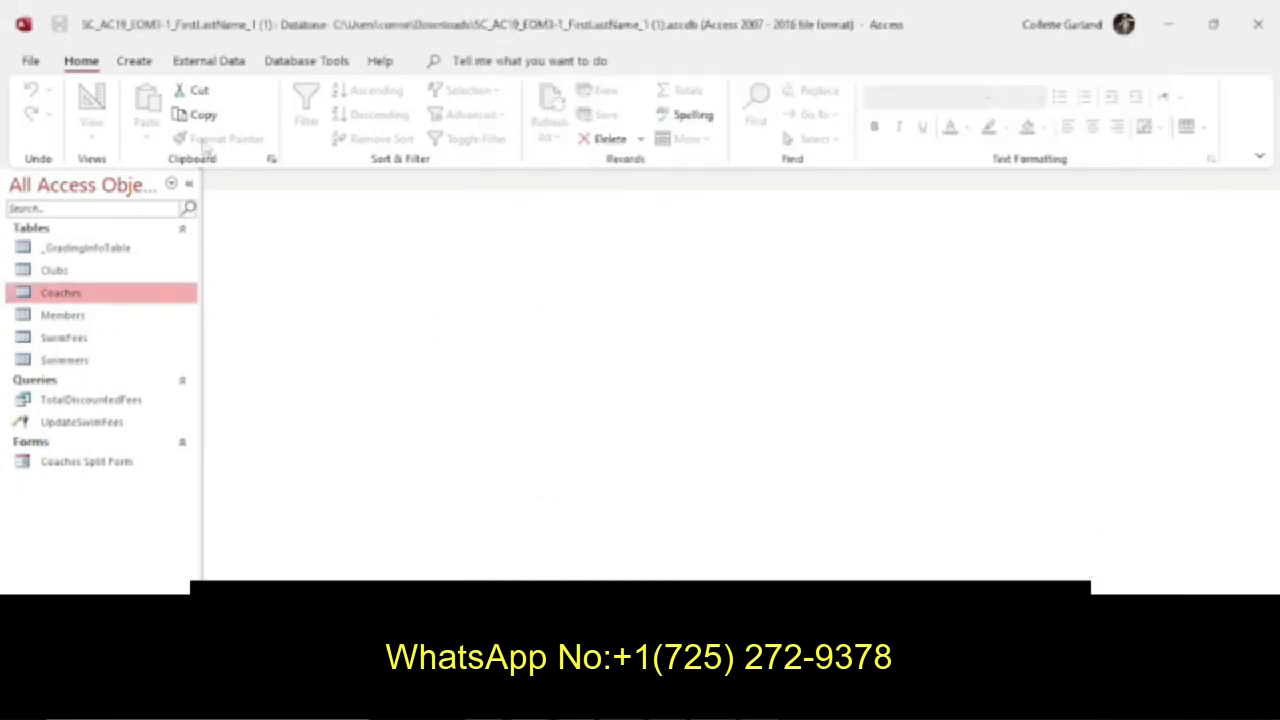
click(140, 64)
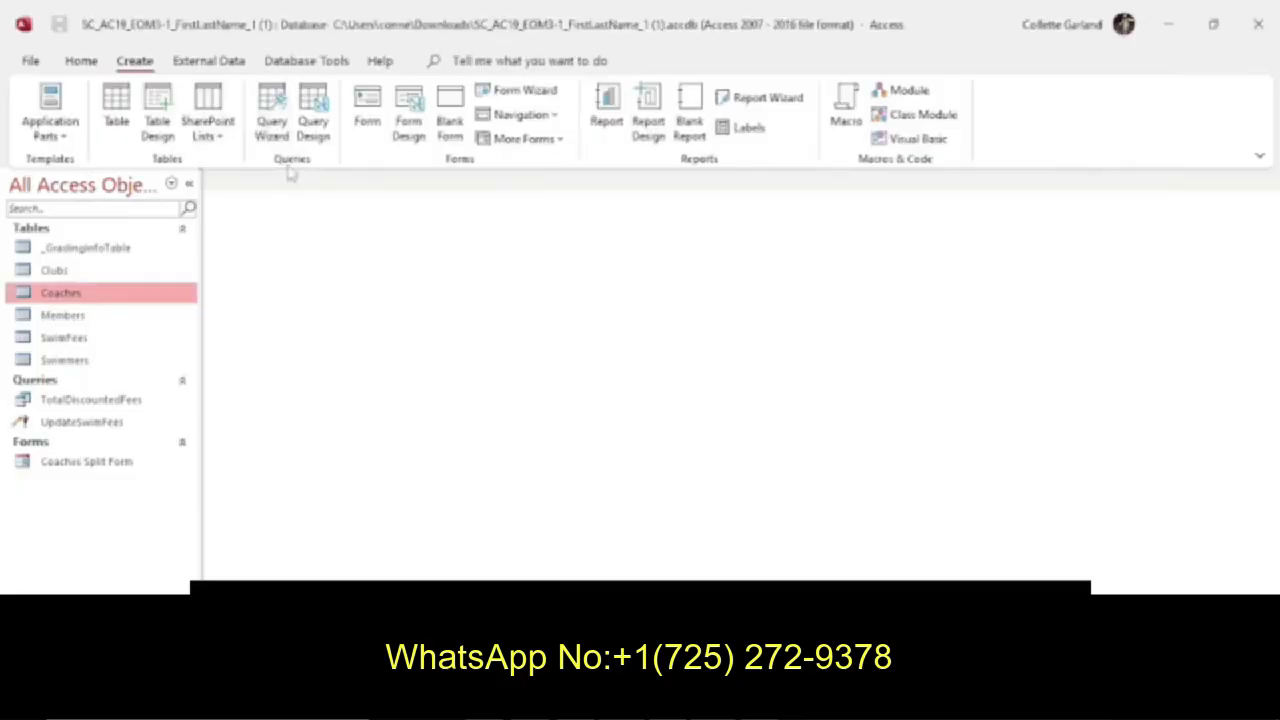
click(272, 128)
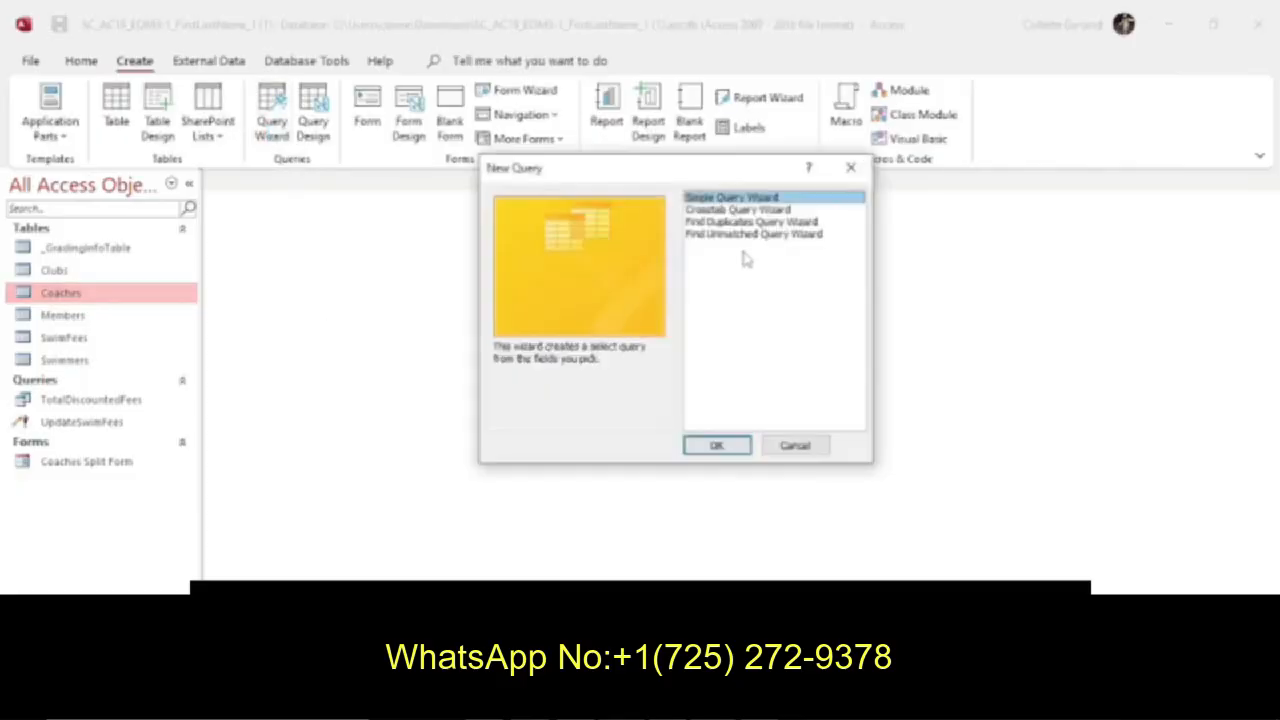
click(765, 235)
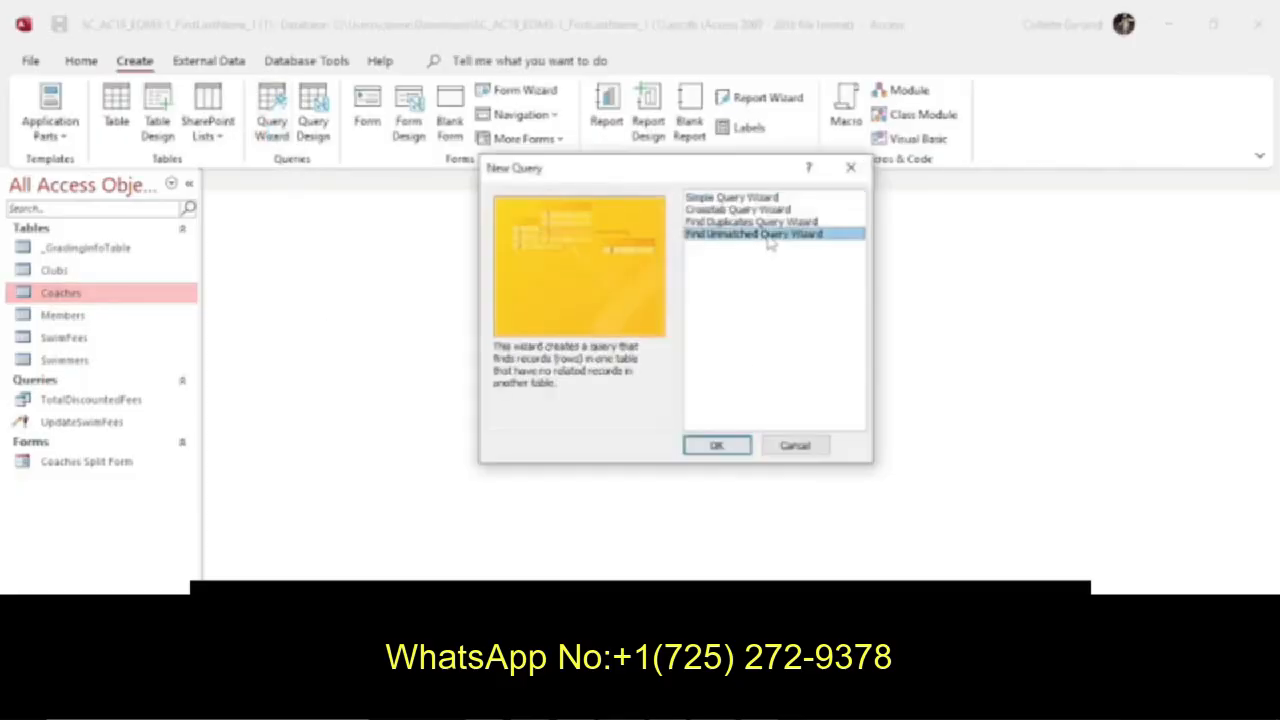
click(717, 445)
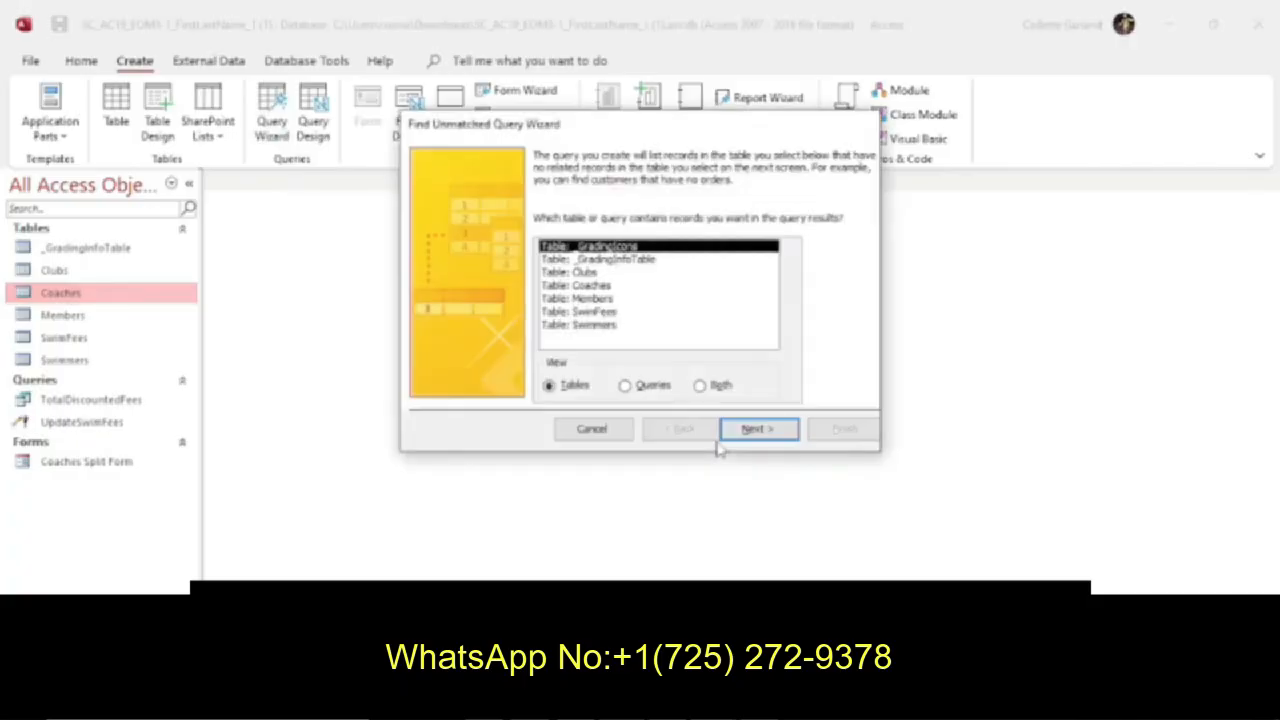
Choose Members as the table supplying the query results and Swimmers as the table containing the related records.
key(alt+Tab)
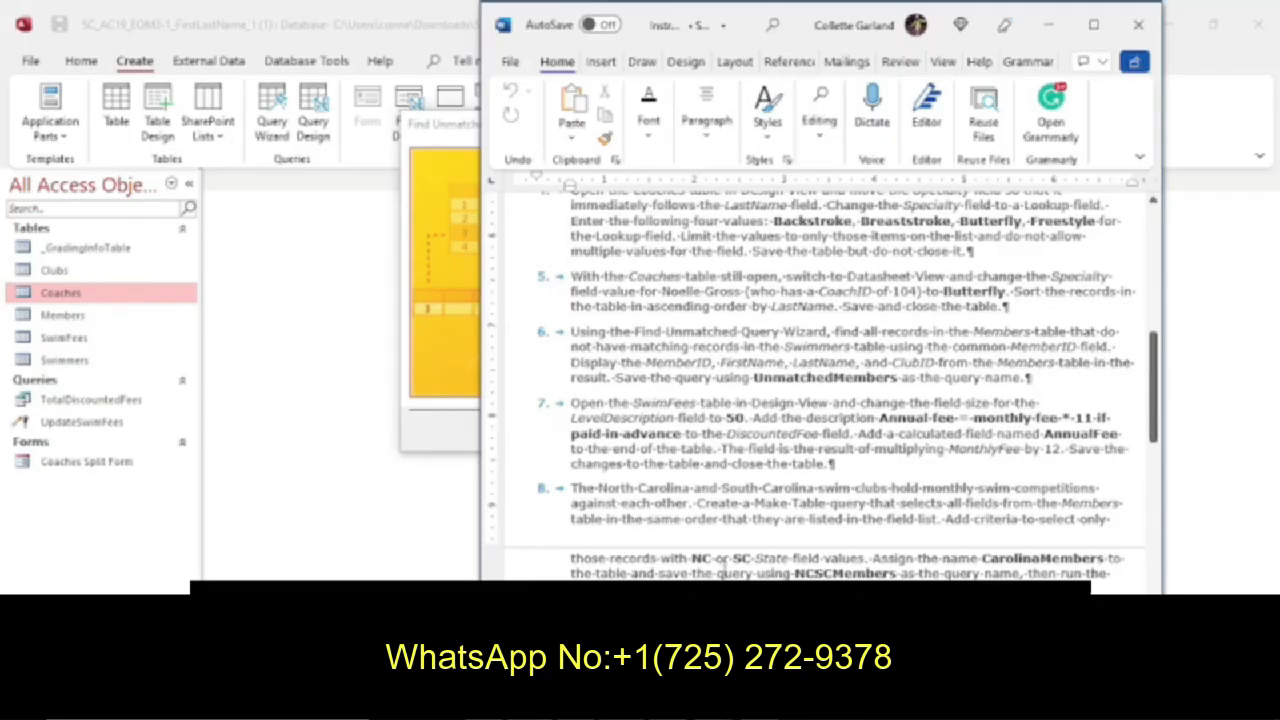
click(462, 390)
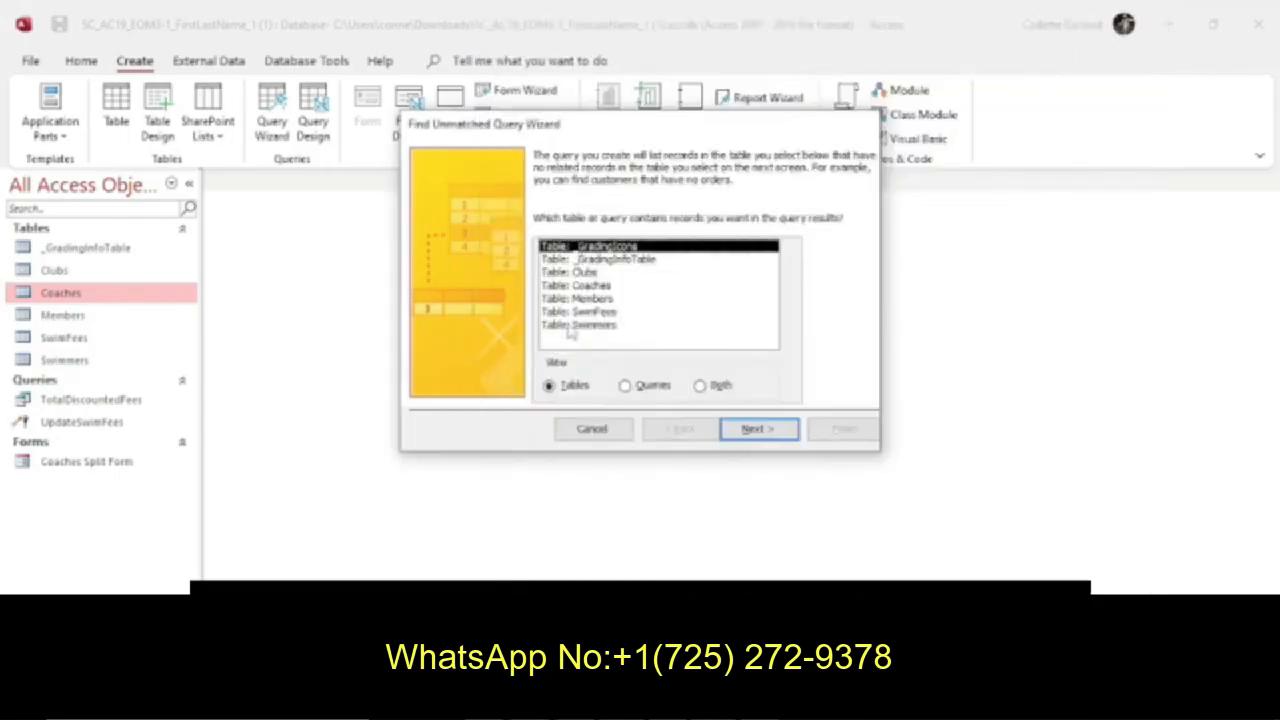
click(590, 299)
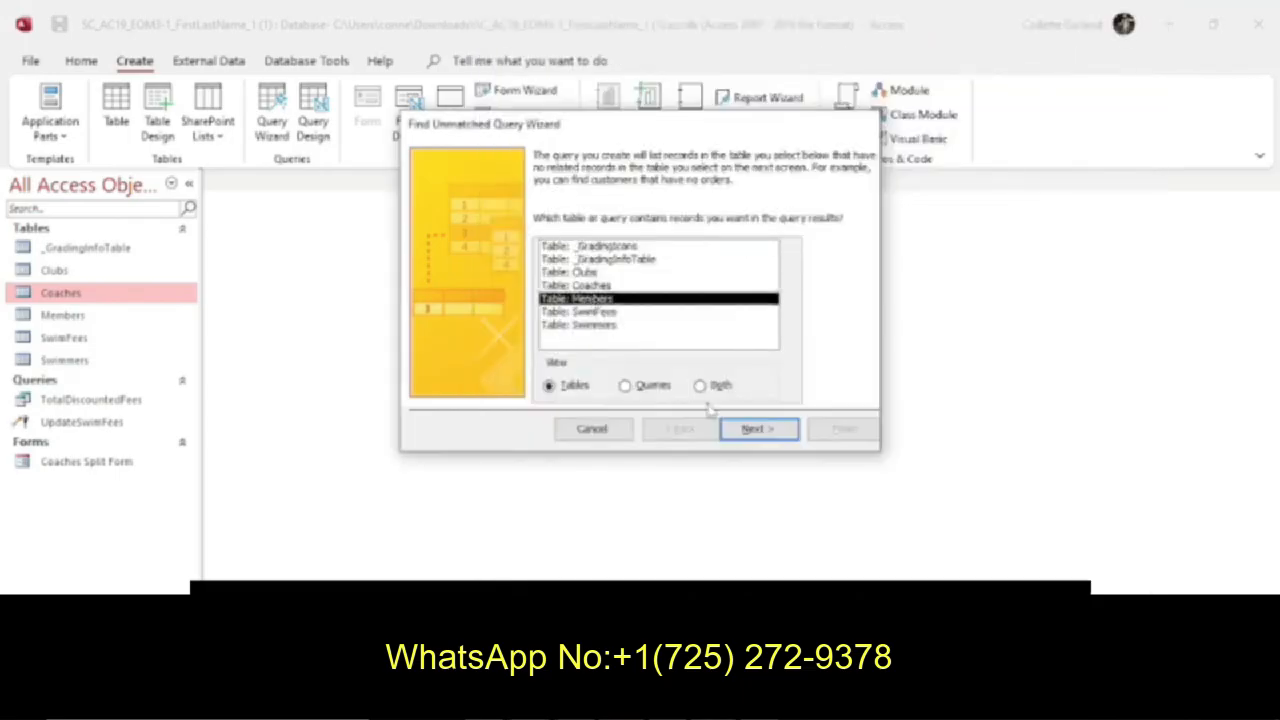
click(743, 434)
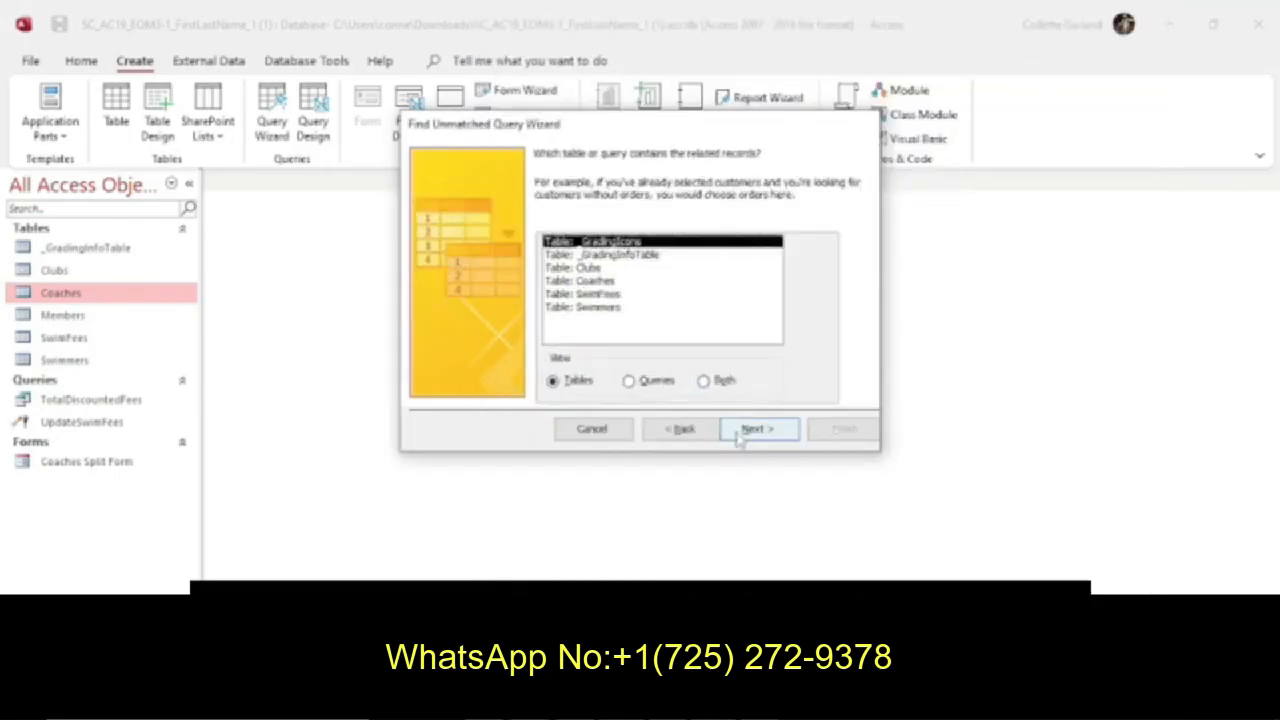
click(605, 308)
click(754, 429)
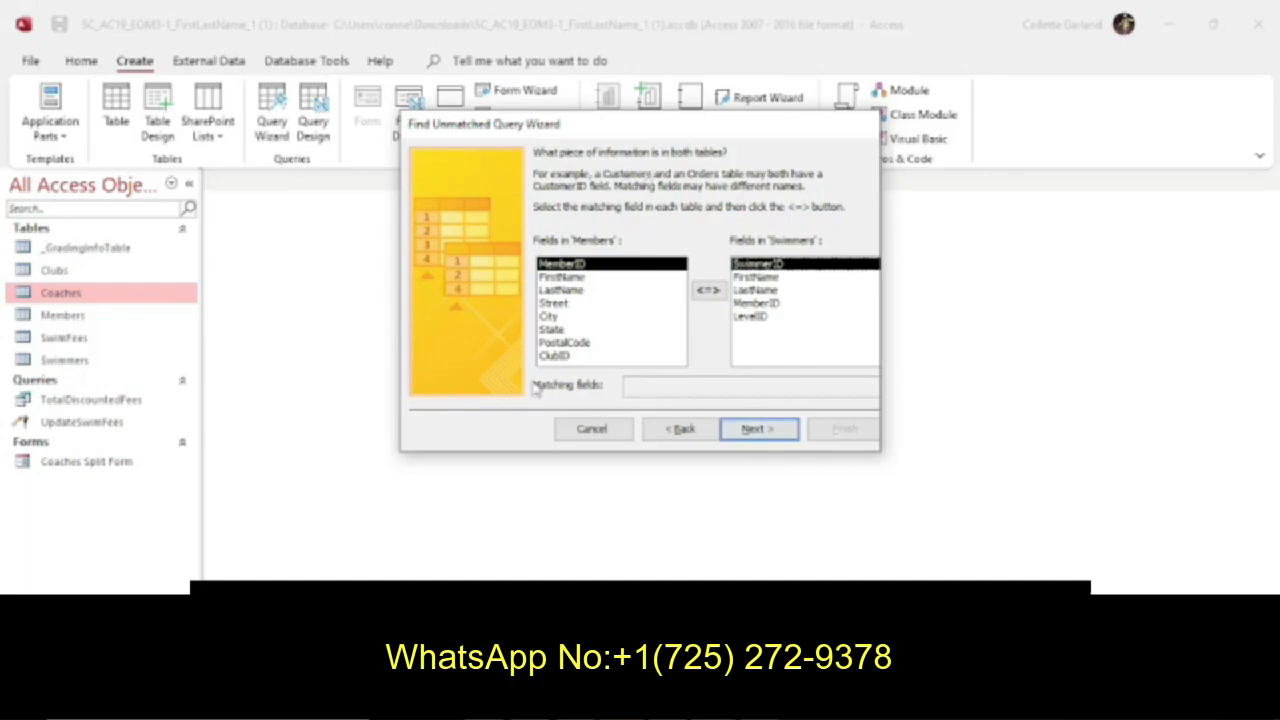
Check instruction 6 for the field shared by the Members and Swimmers tables.
click(508, 700)
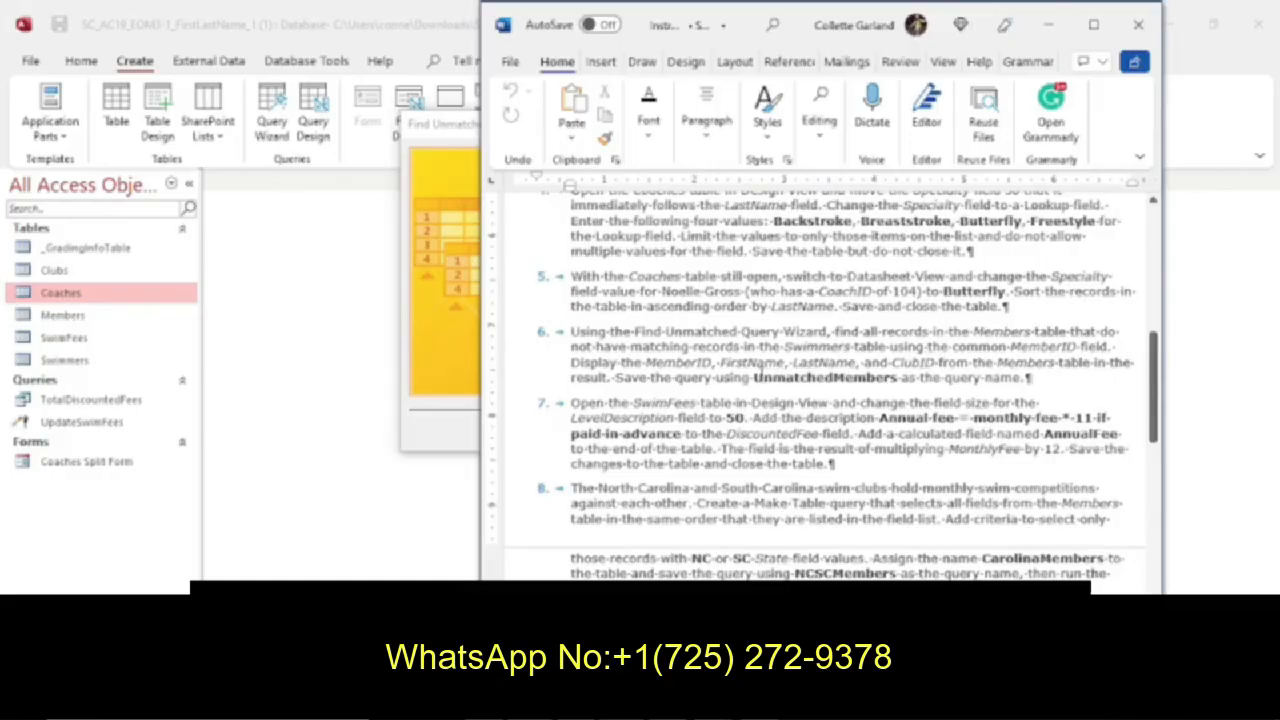
click(462, 378)
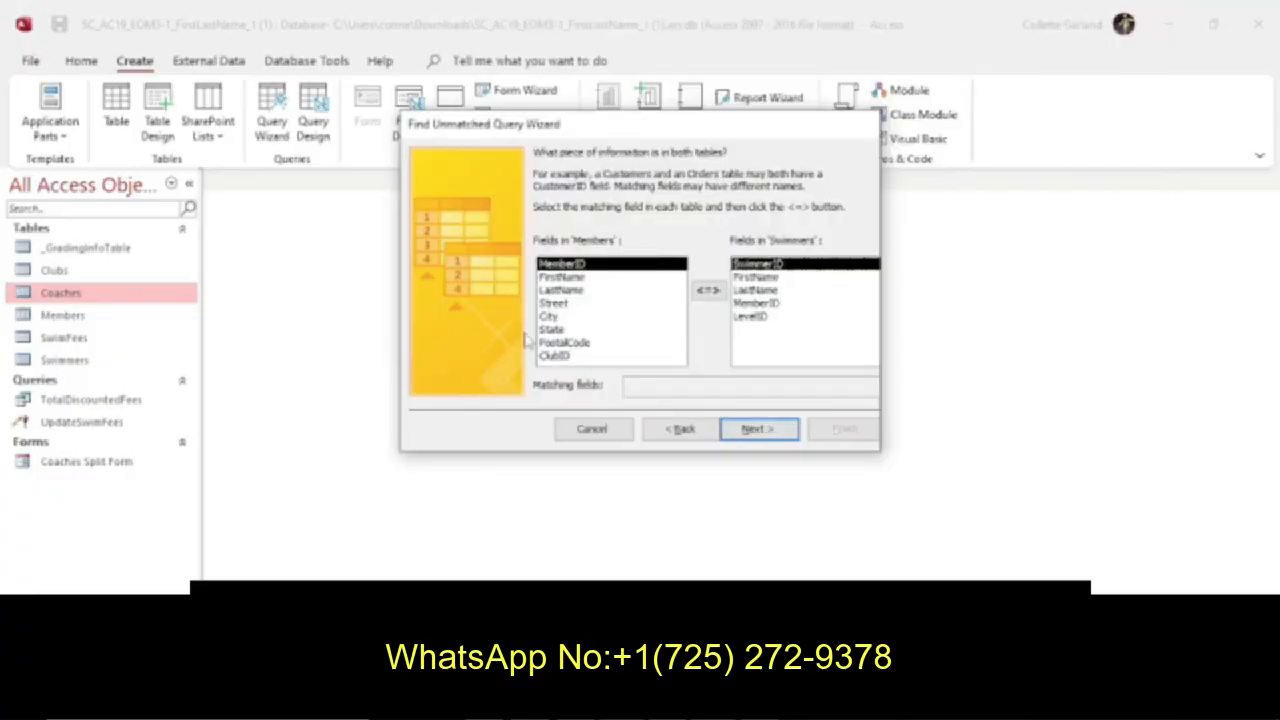
key(alt+Tab)
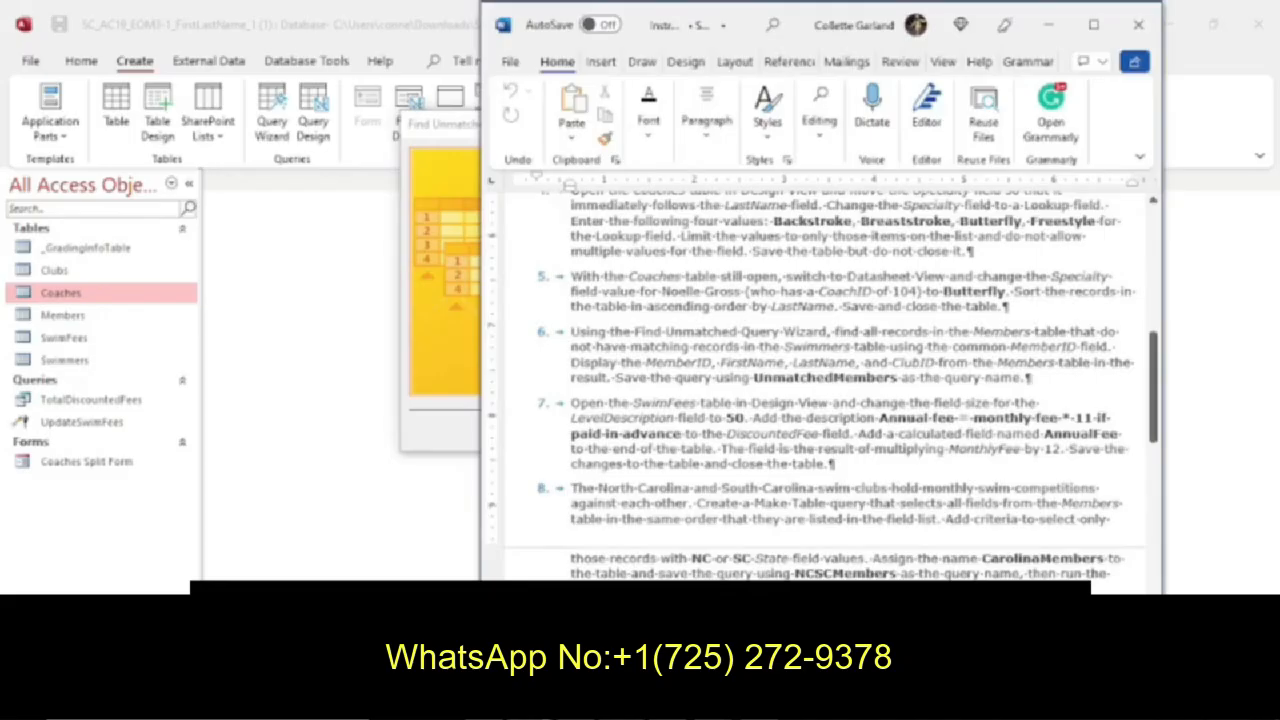
key(alt+Tab)
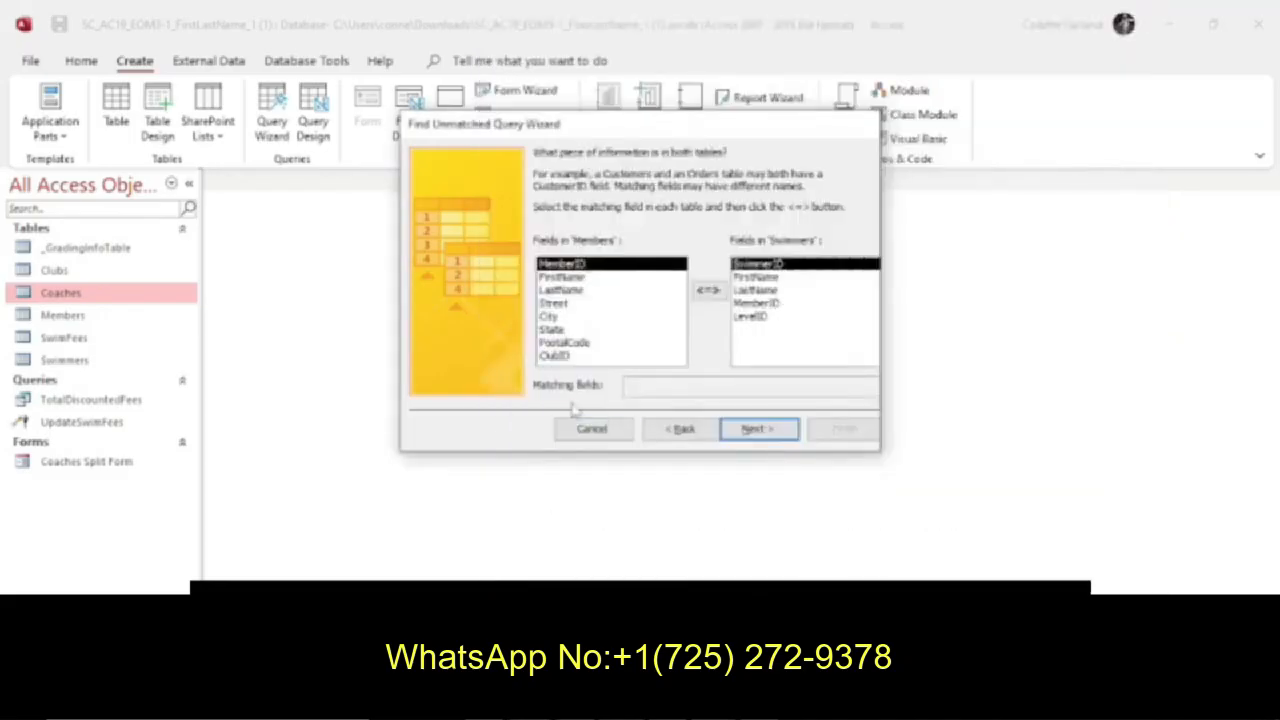
click(709, 290)
key(F1)
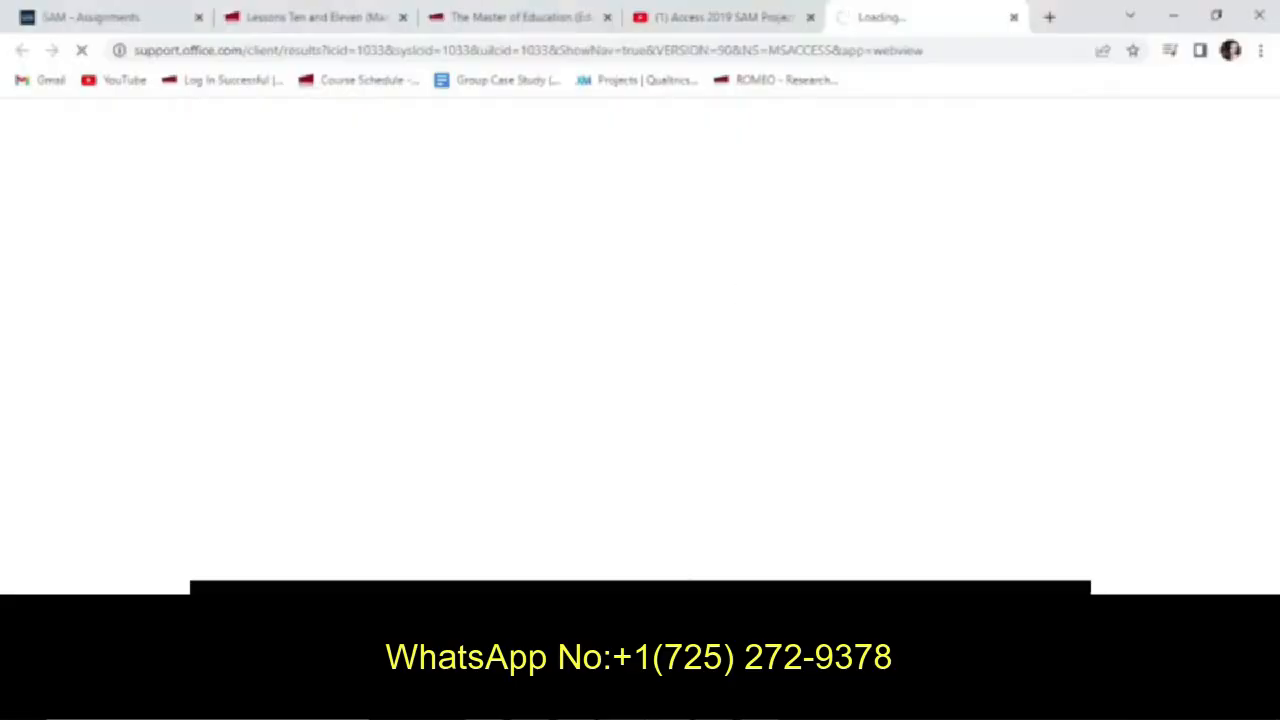
mouse_move(716, 704)
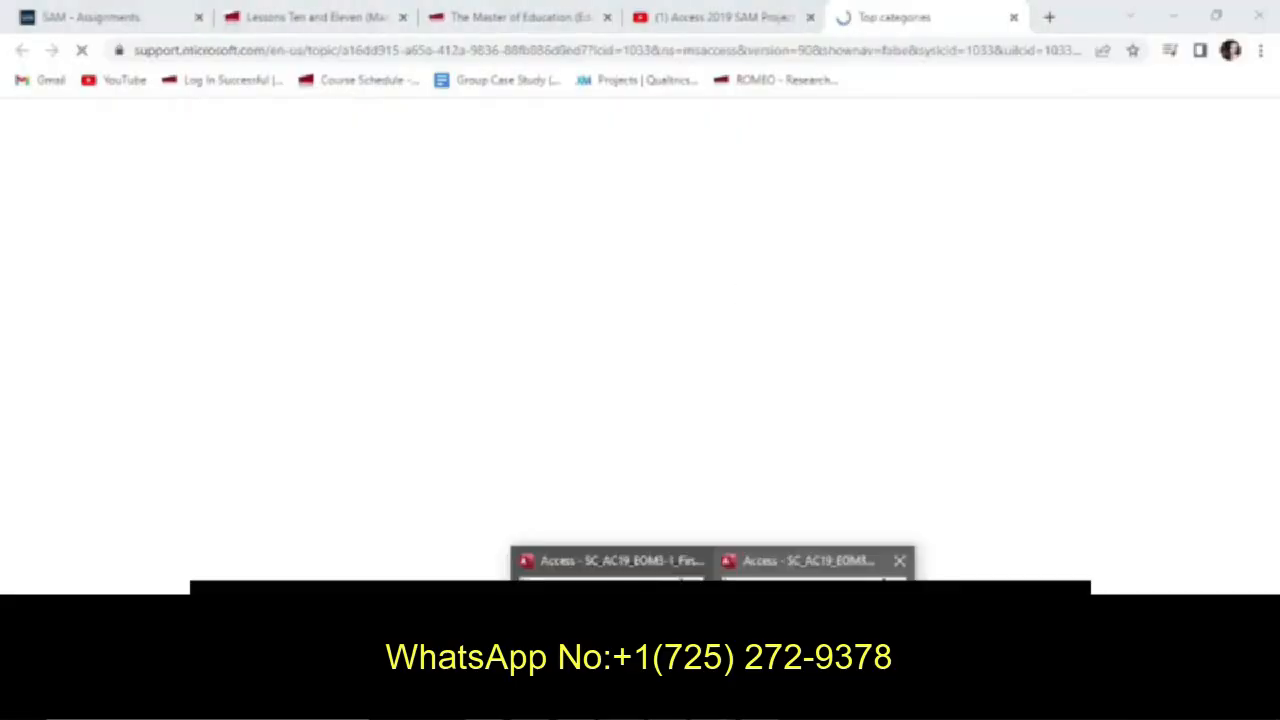
click(745, 630)
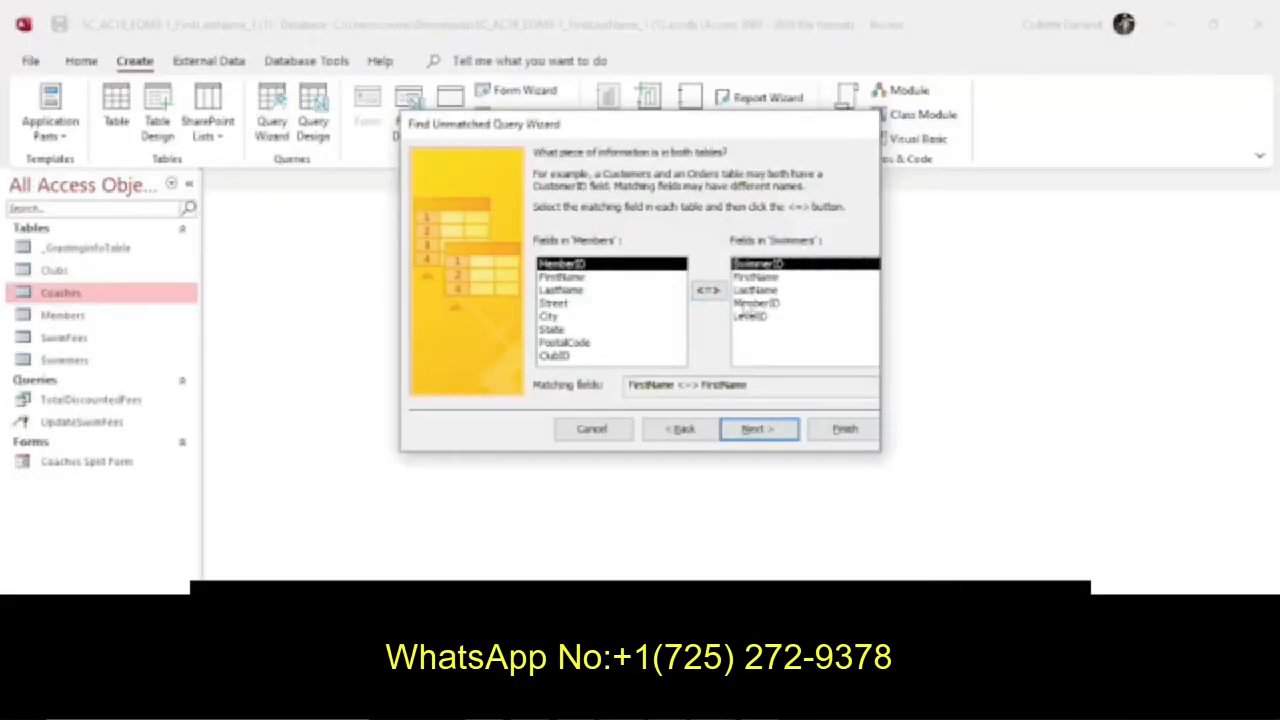
Match the Members and Swimmers tables on their MemberID fields and continue to the result fields.
click(752, 303)
click(708, 290)
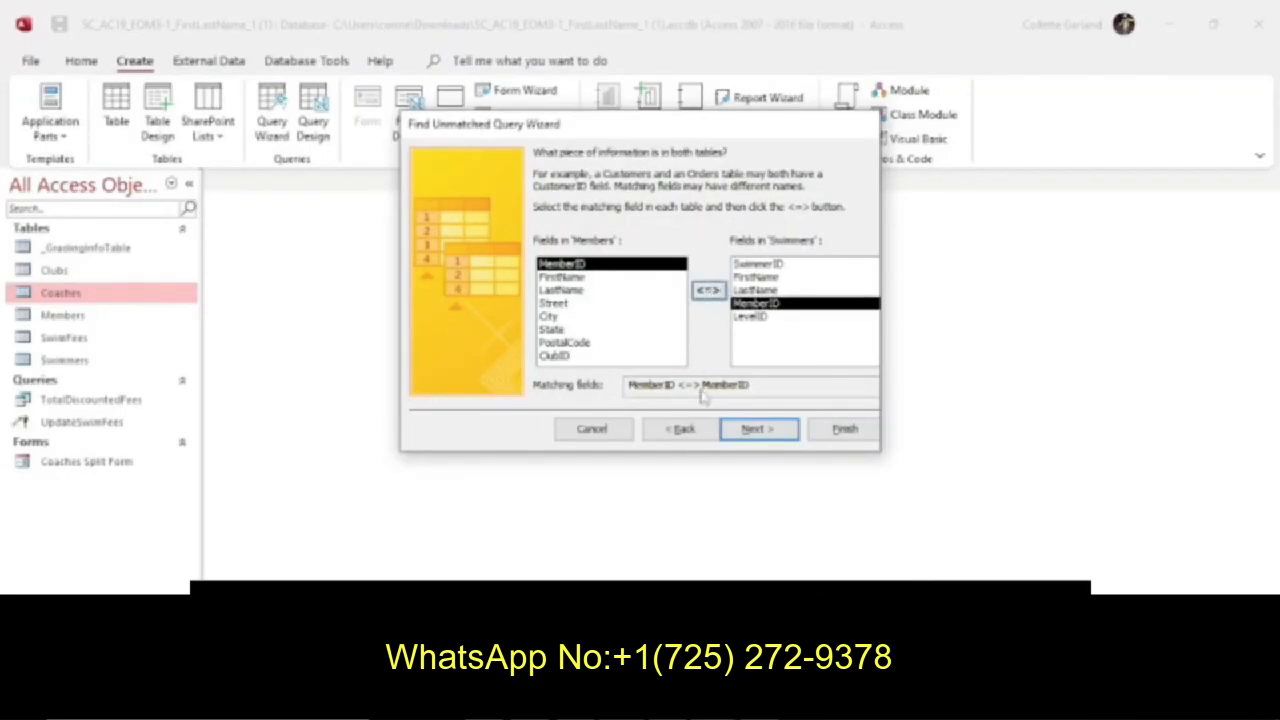
click(741, 430)
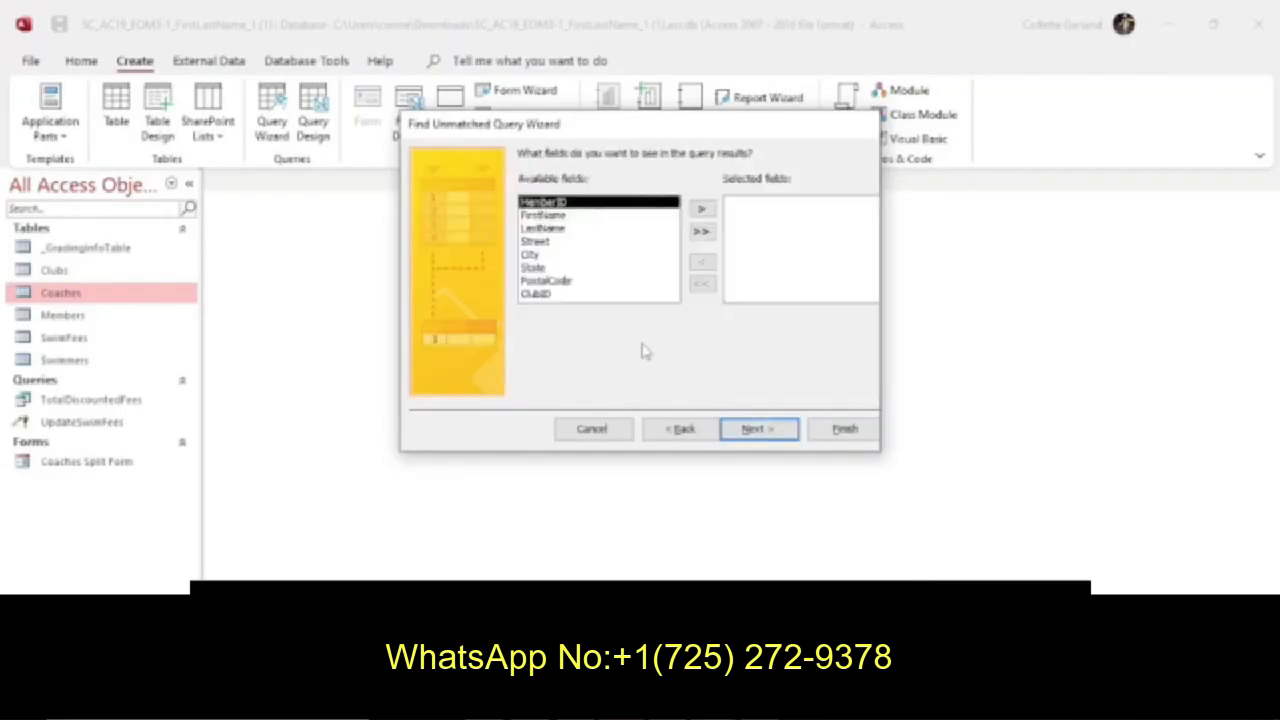
Confirm the required fields in instruction 6 and include MemberID, FirstName, LastName and ClubID in the query results.
key(alt+Tab)
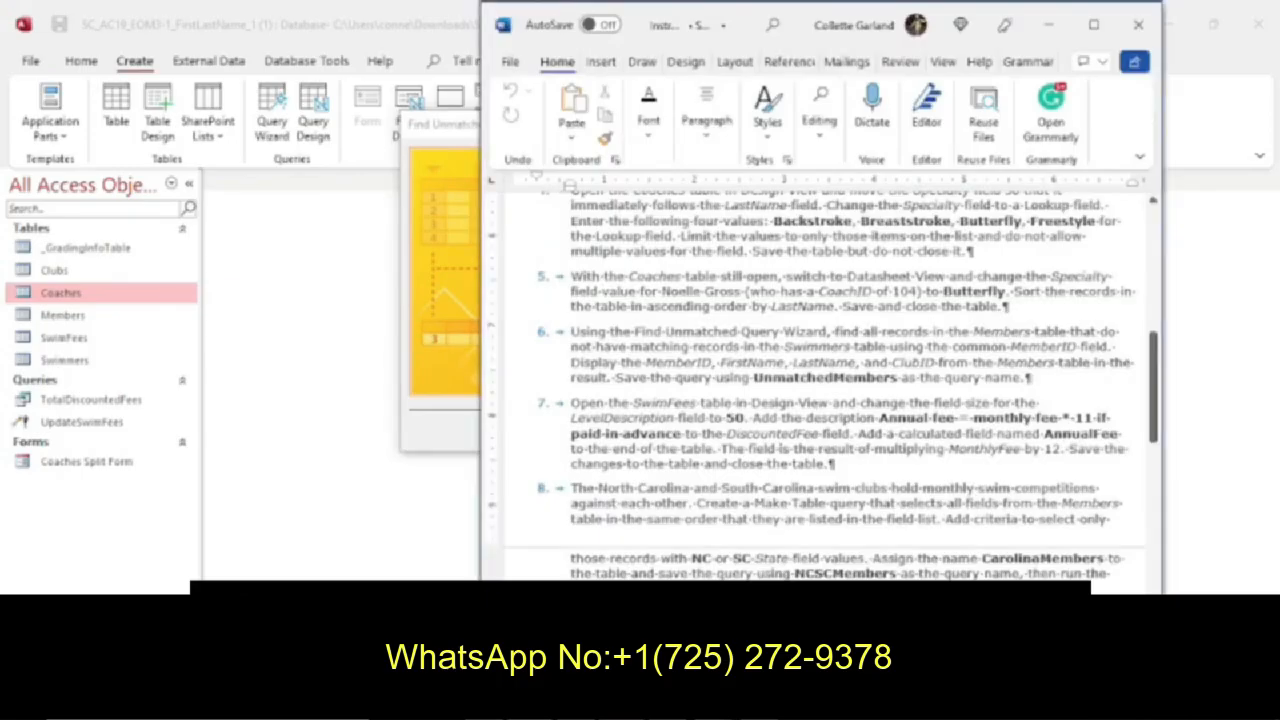
click(466, 428)
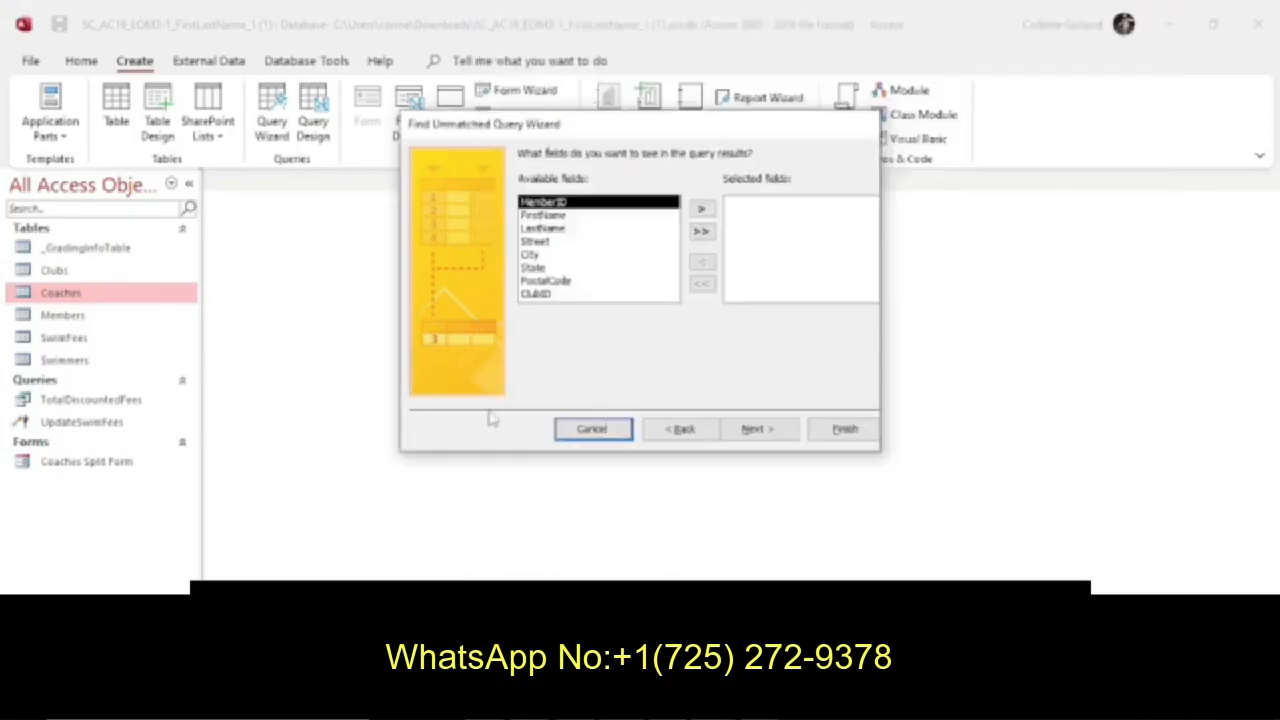
click(702, 209)
click(702, 209)
click(702, 209)
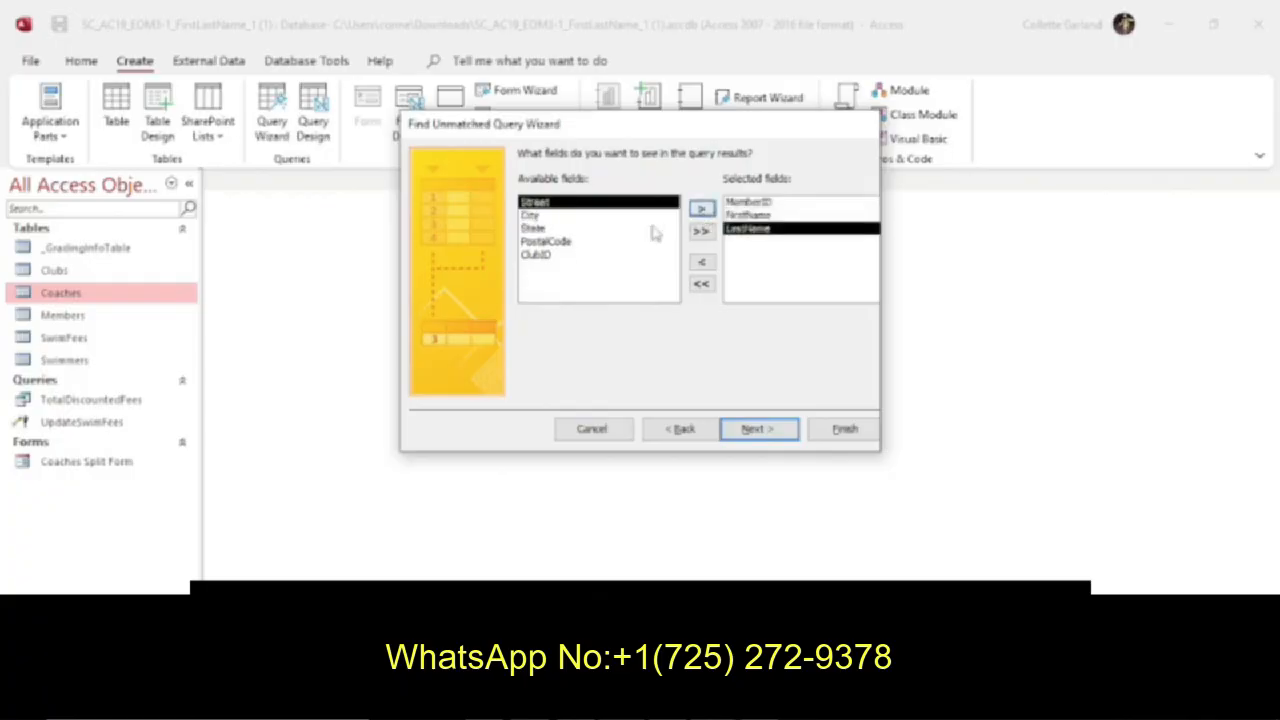
click(577, 255)
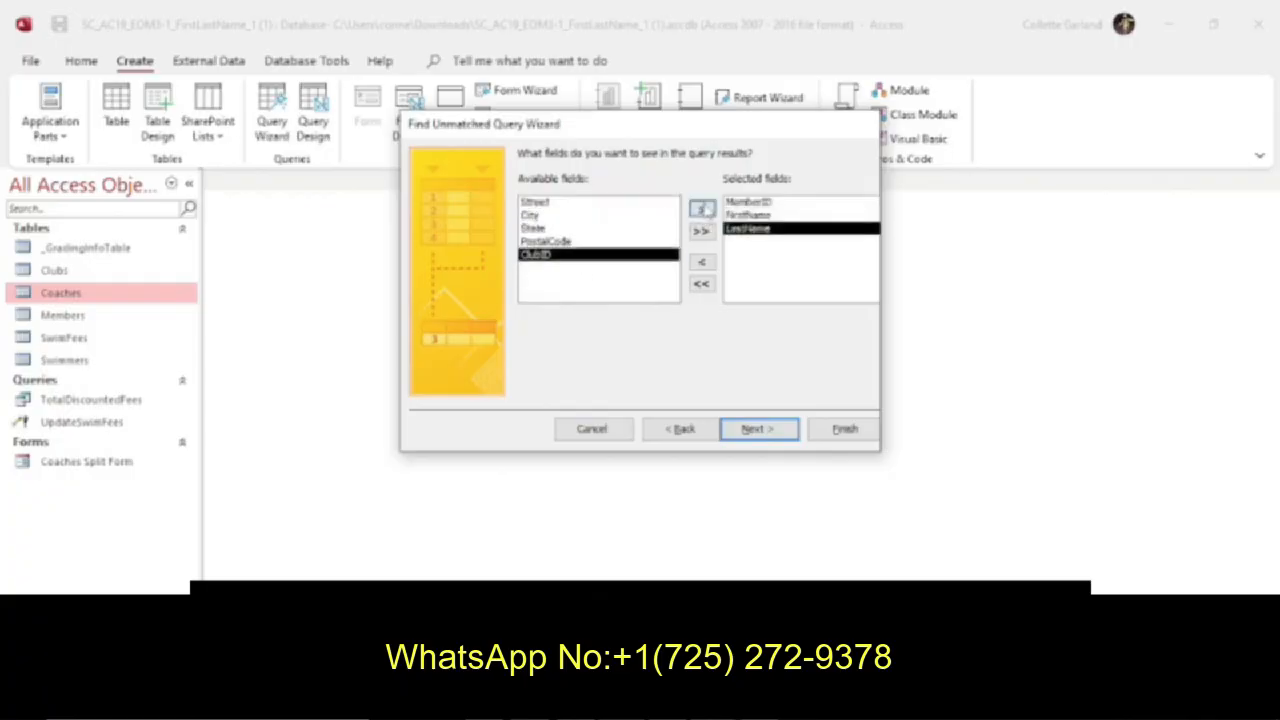
click(702, 209)
click(763, 430)
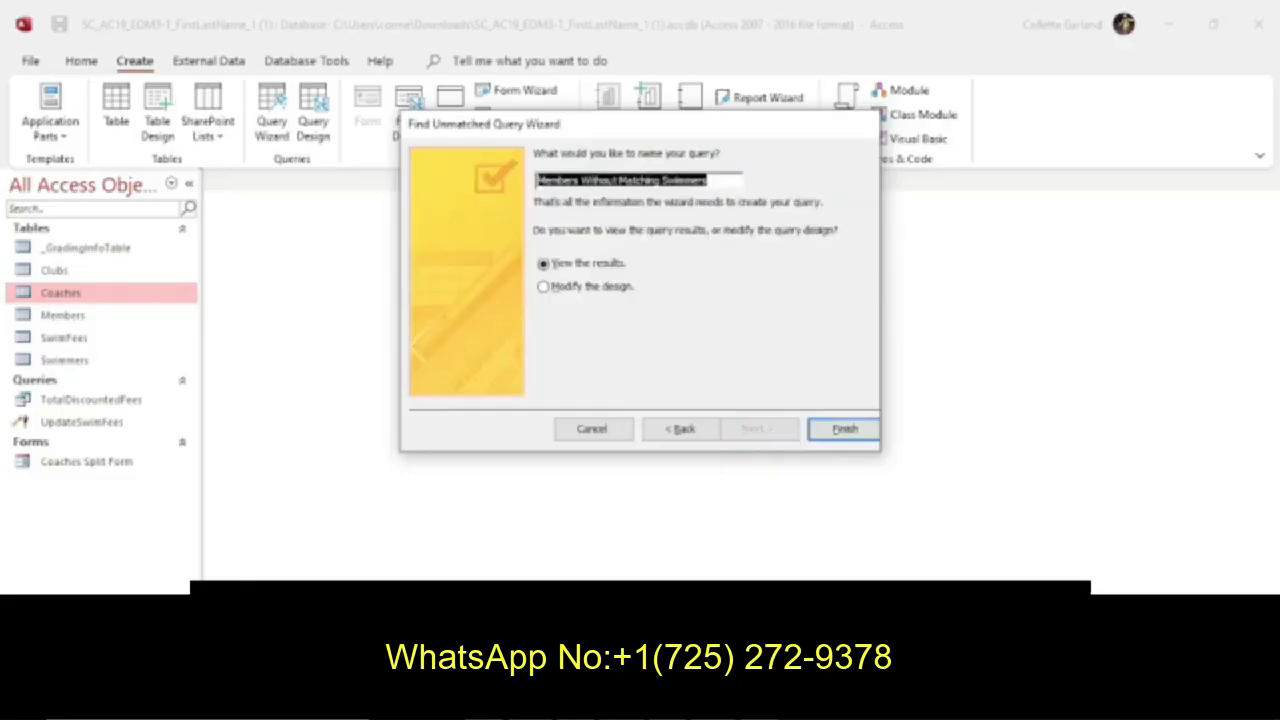
Check the required query name, name the query UnmatchedMembers and finish the wizard with its results displayed.
key(alt+Tab)
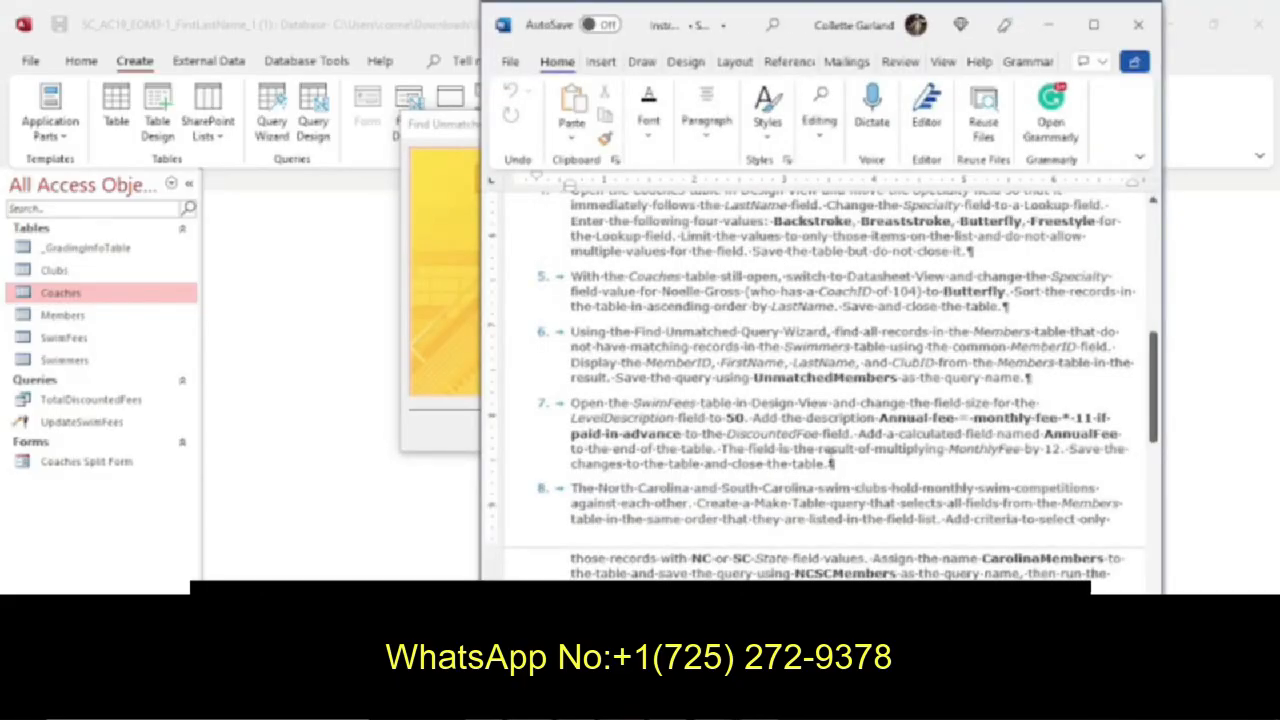
click(471, 337)
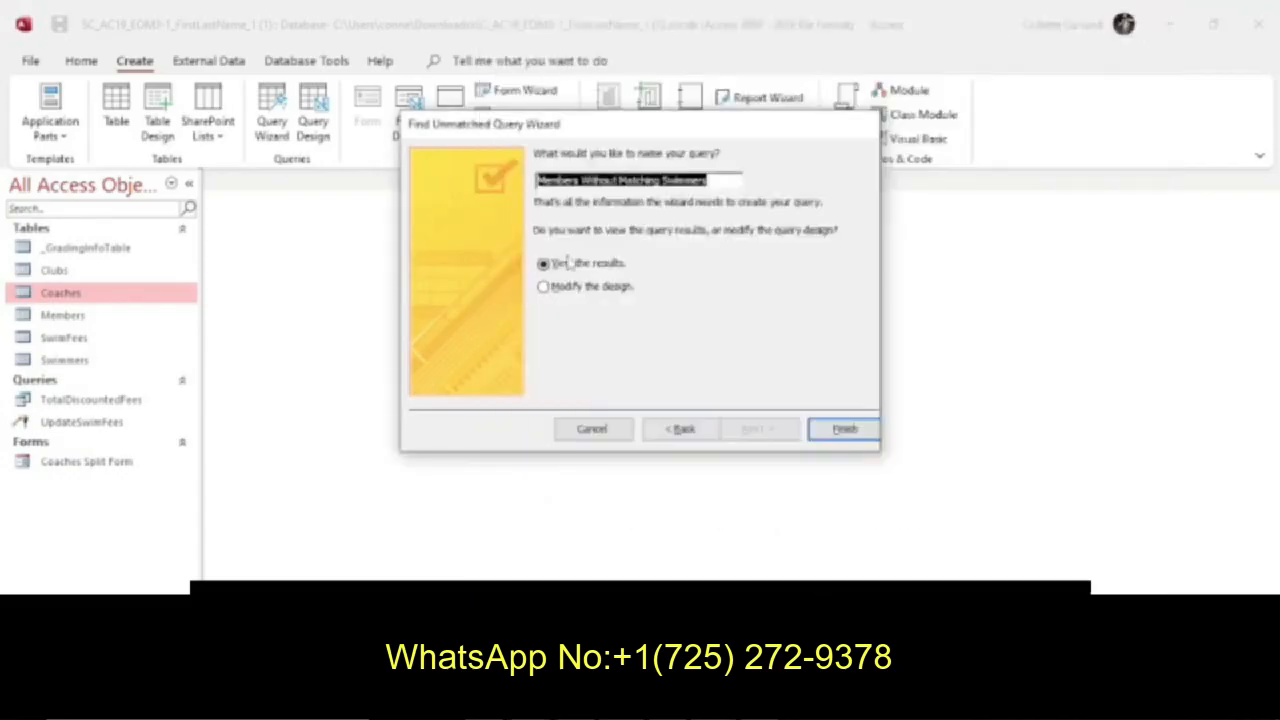
text(UnmatchedMem)
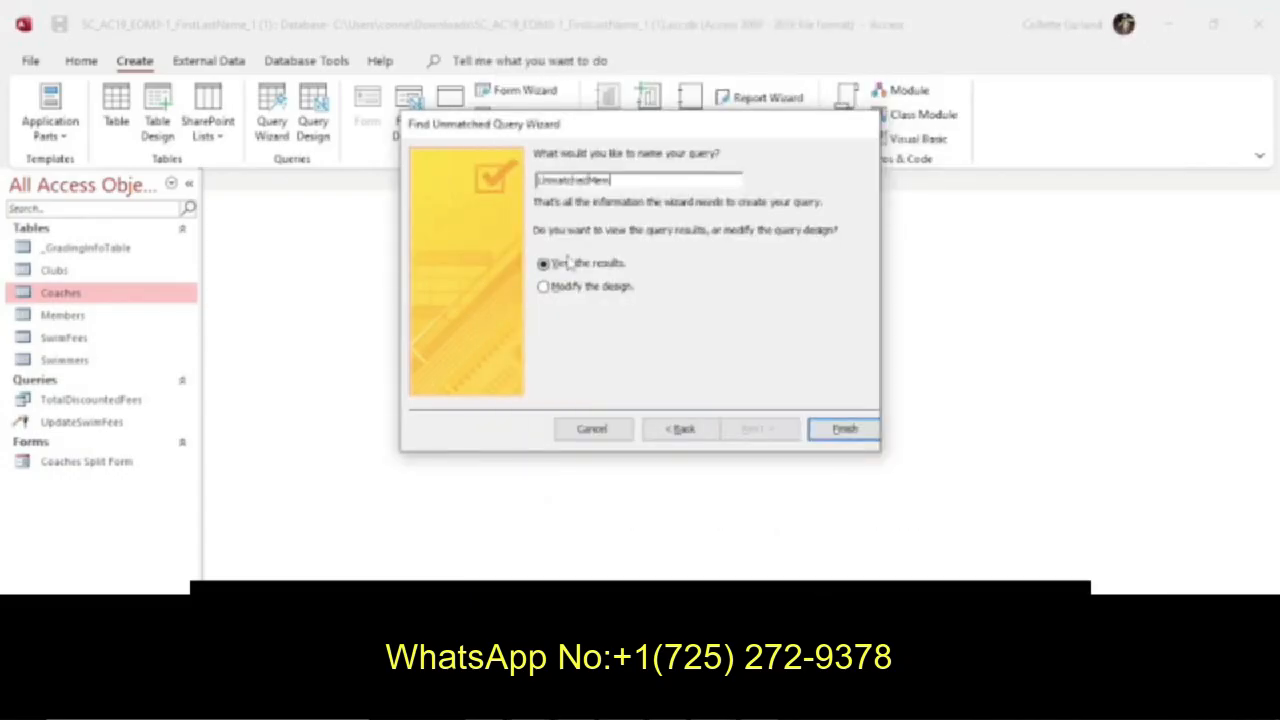
text(bers)
click(833, 433)
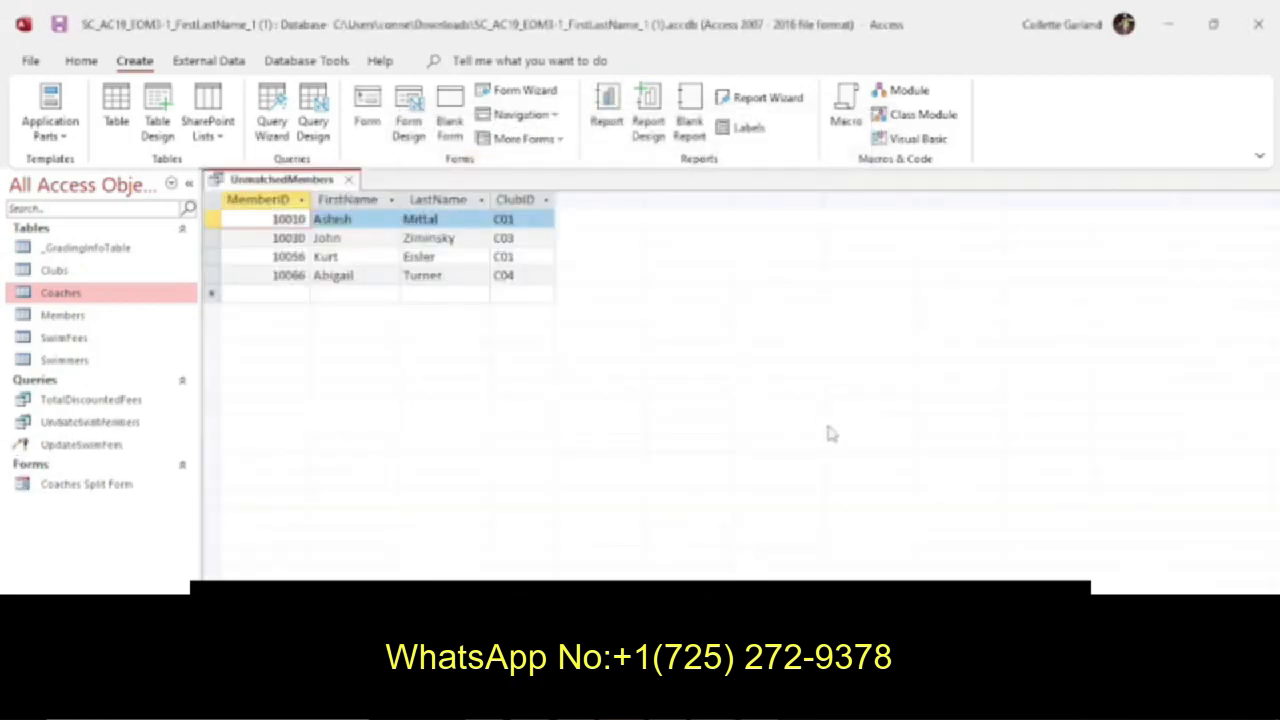
Save the UnmatchedMembers query and close it.
right_click(292, 182)
click(330, 189)
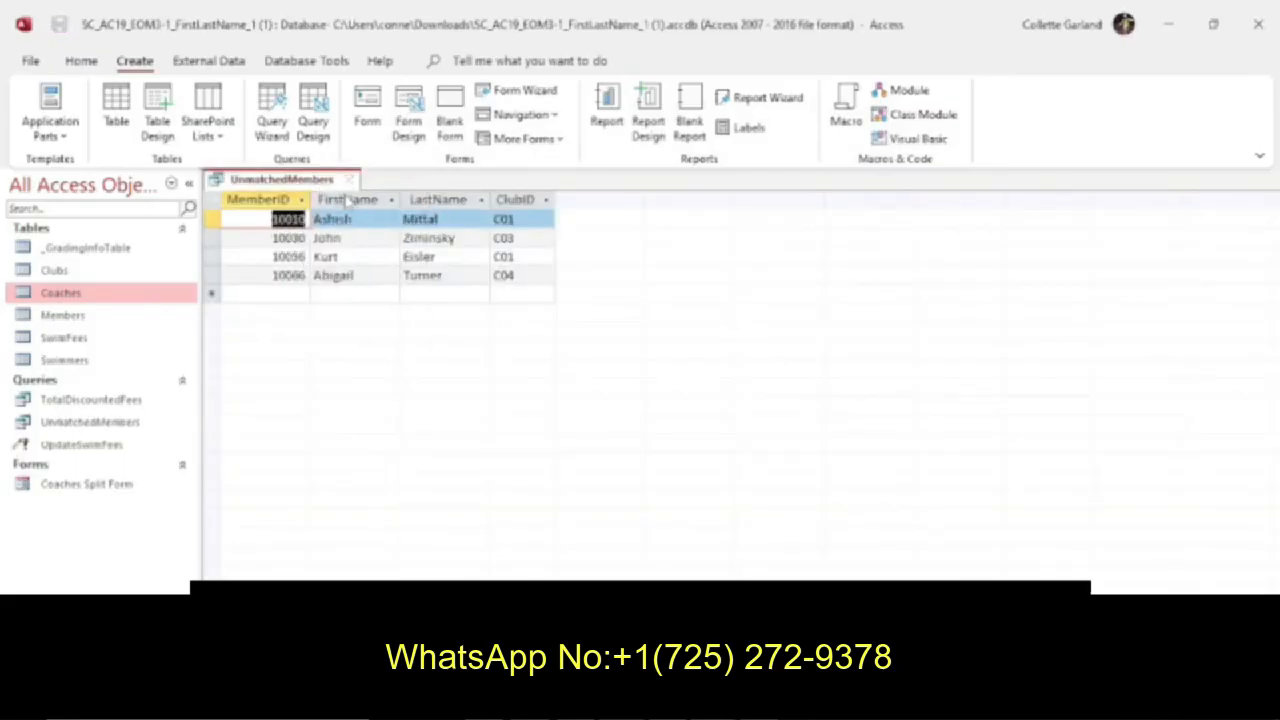
click(349, 181)
Read instruction 7 and open the SwimFees table in Design View.
click(740, 708)
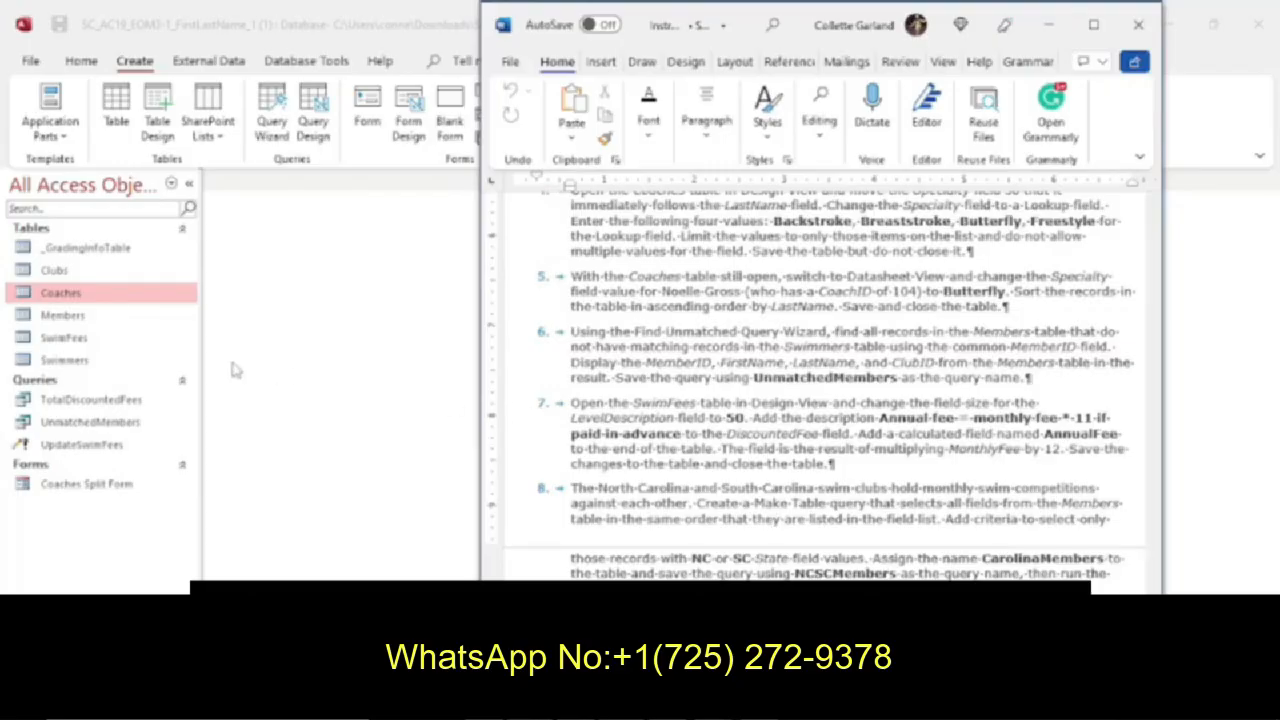
click(88, 340)
right_click(88, 340)
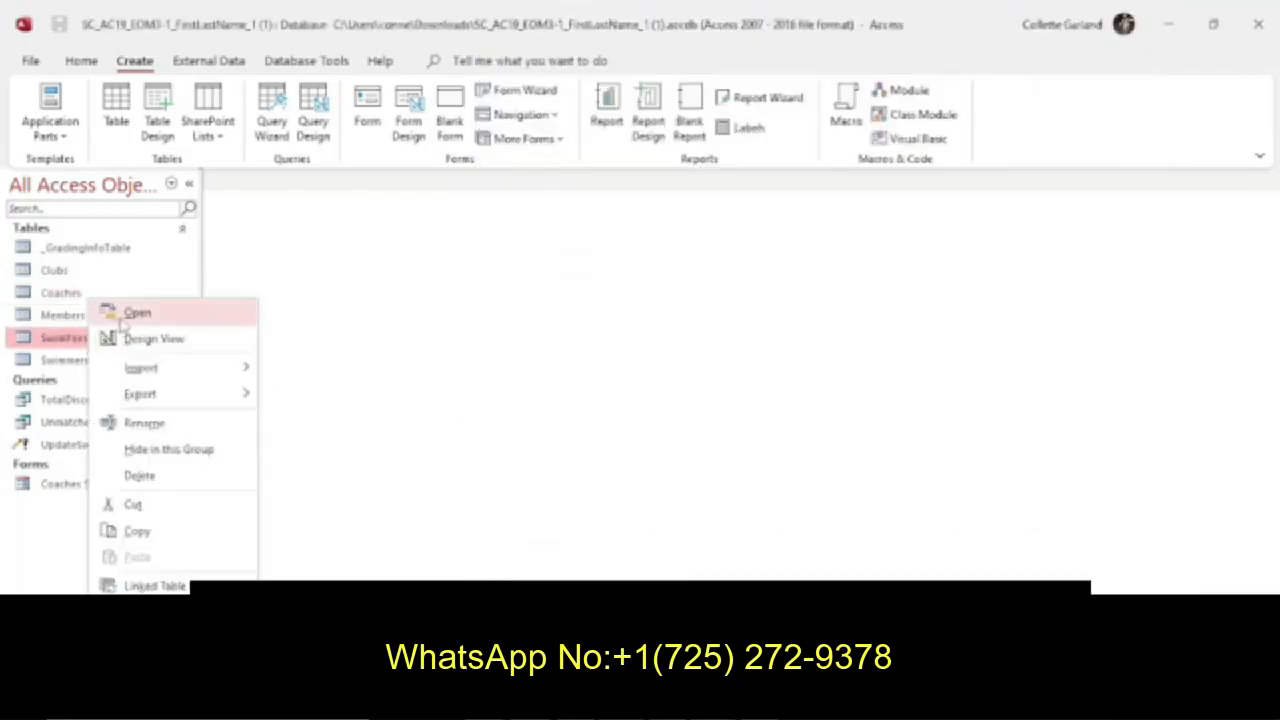
click(130, 340)
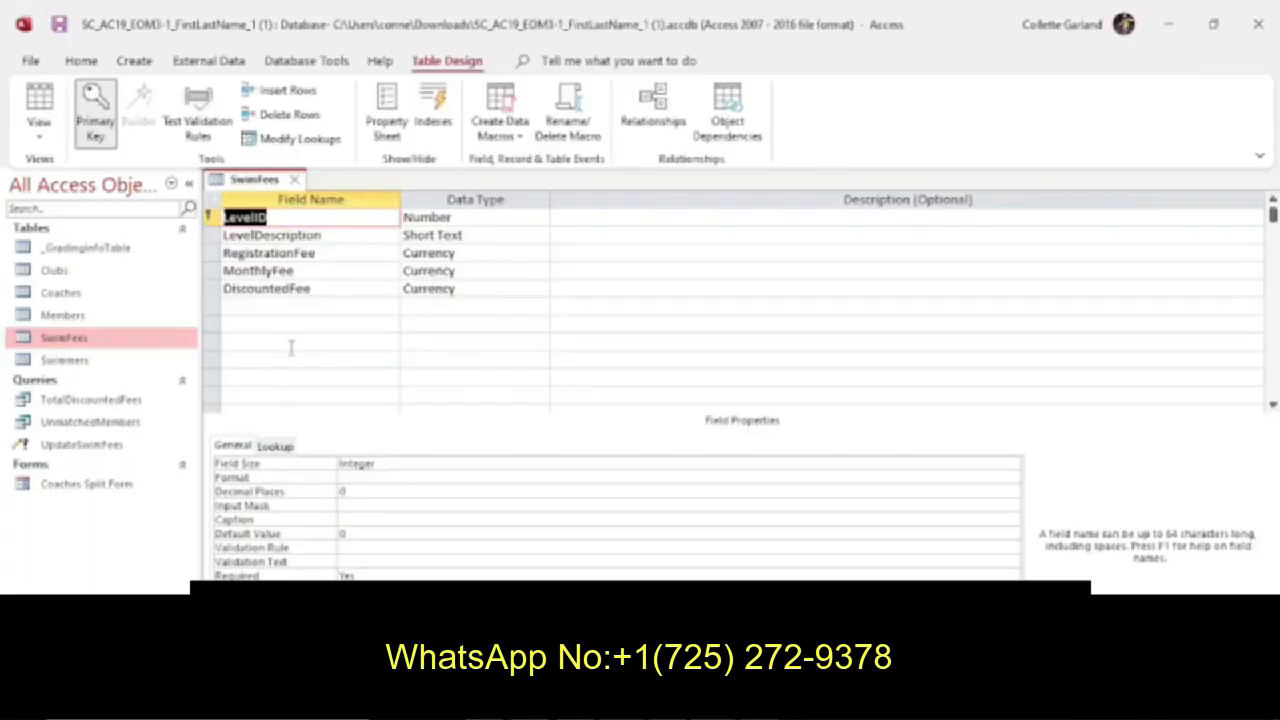
Recheck instruction 7 and set the field size of the LevelDescription field to 50.
key(alt+Tab)
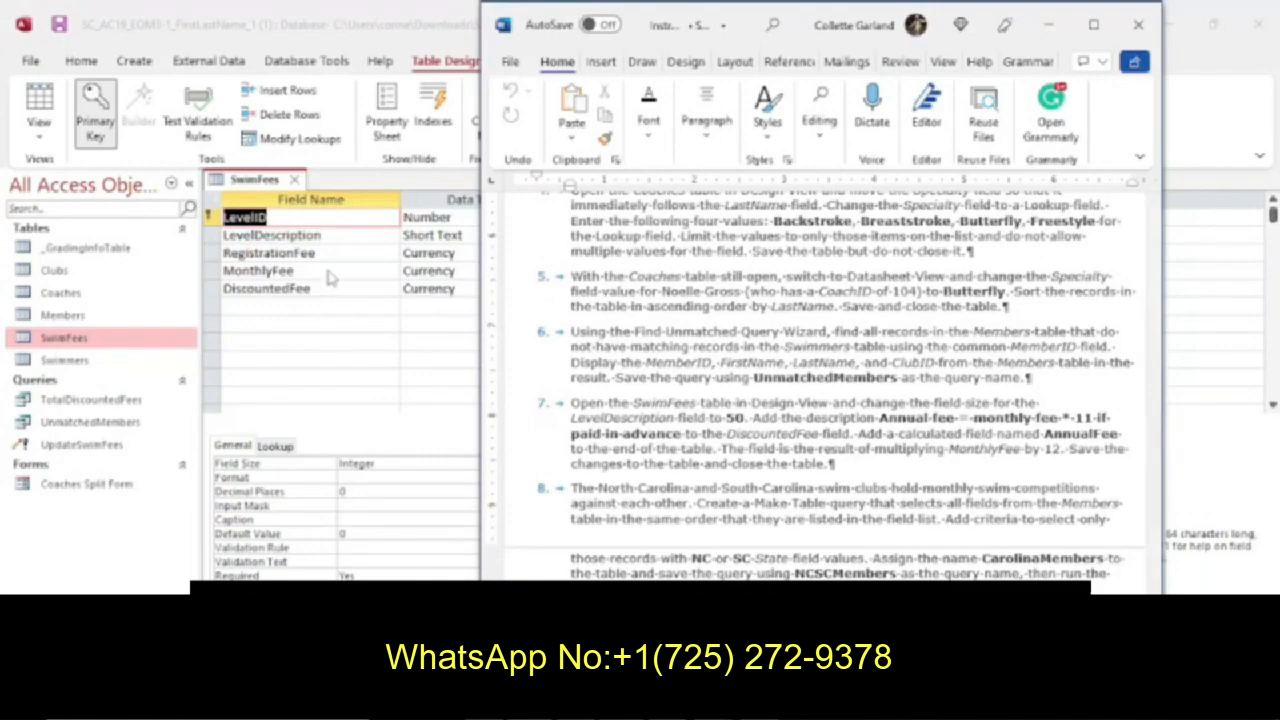
click(362, 242)
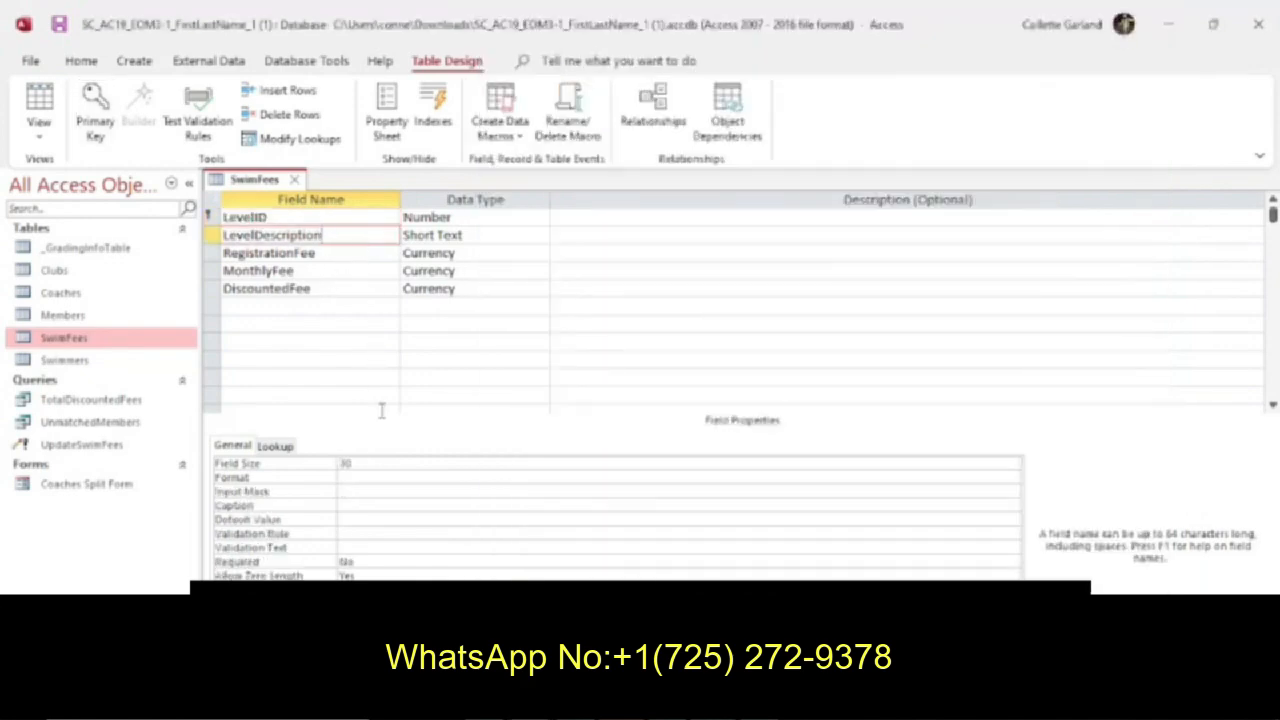
click(385, 465)
key(BackSpace)
key(BackSpace)
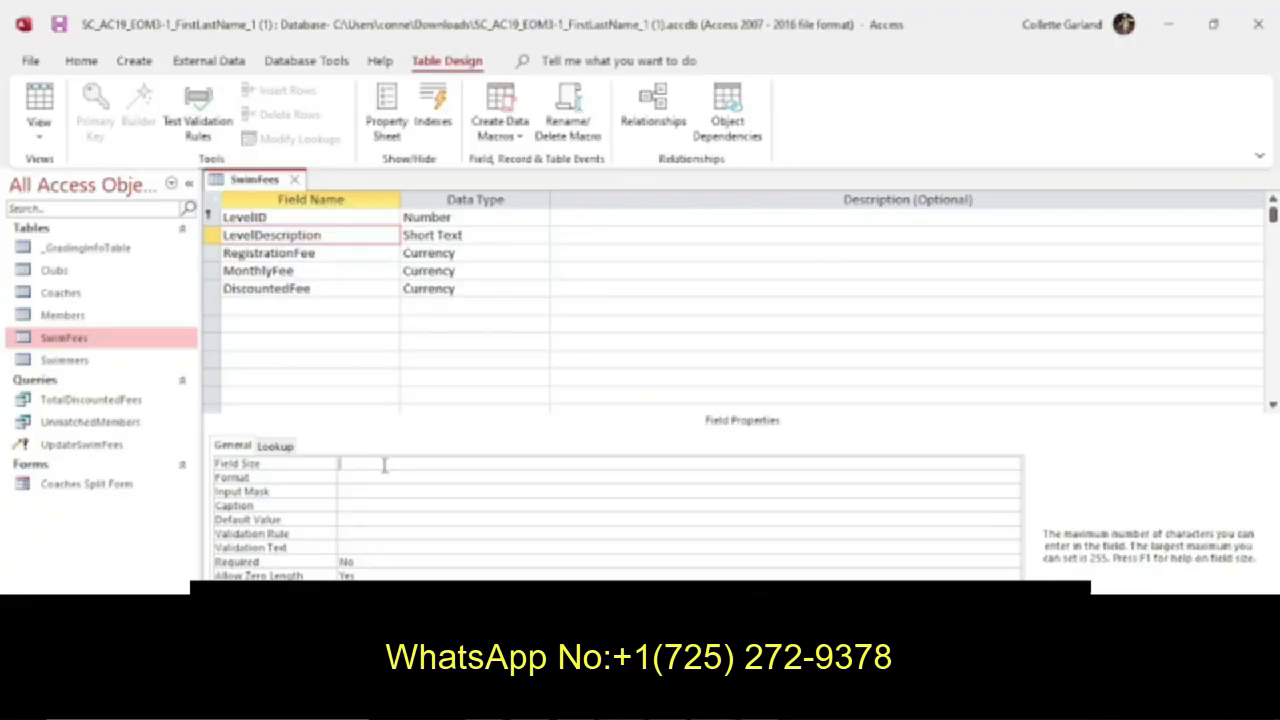
text(50)
Copy "Annual fee = monthly fee * 11 if paid in advance" from the instructions into the DiscountedFee field's description.
click(716, 702)
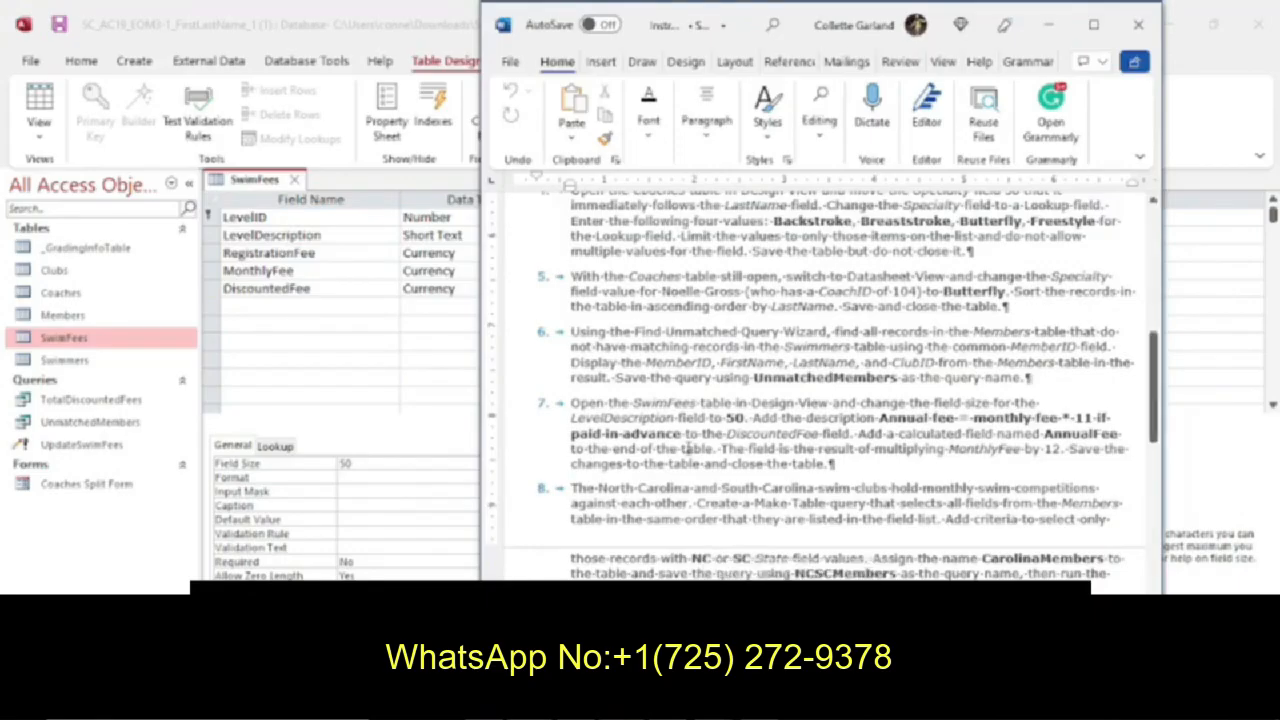
drag(683, 434, 879, 414)
key(ctrl+c)
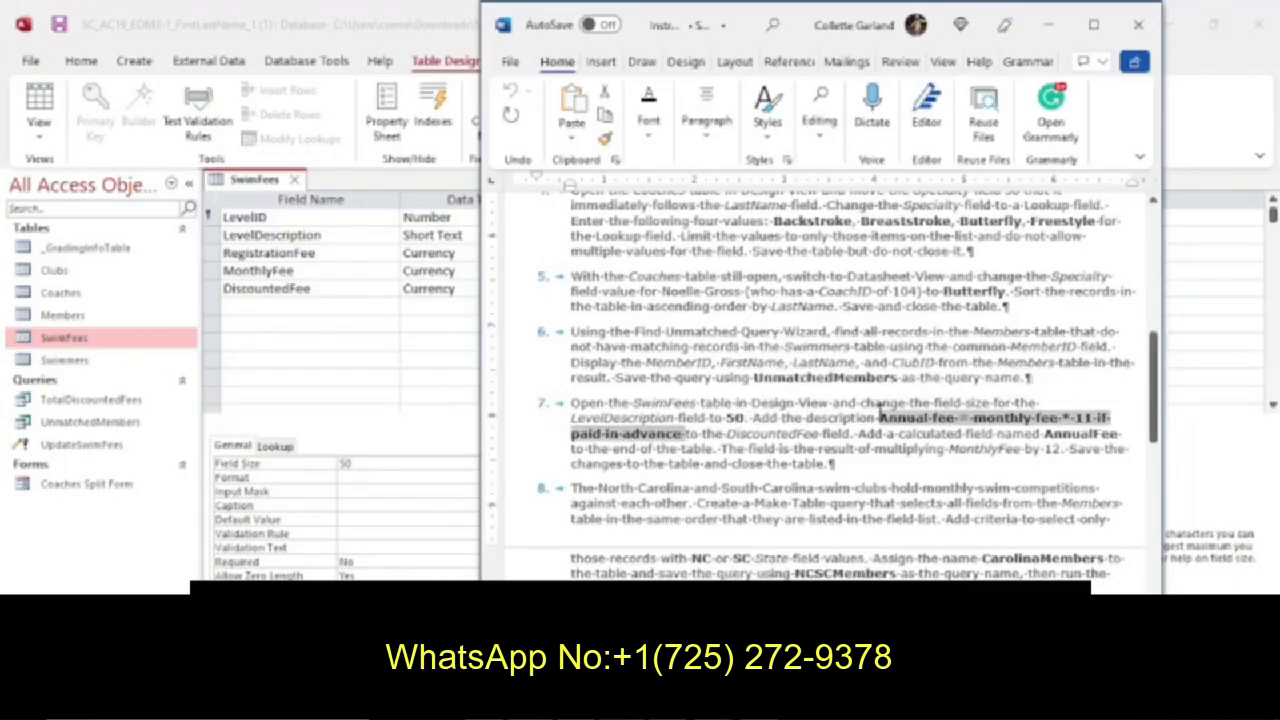
click(382, 289)
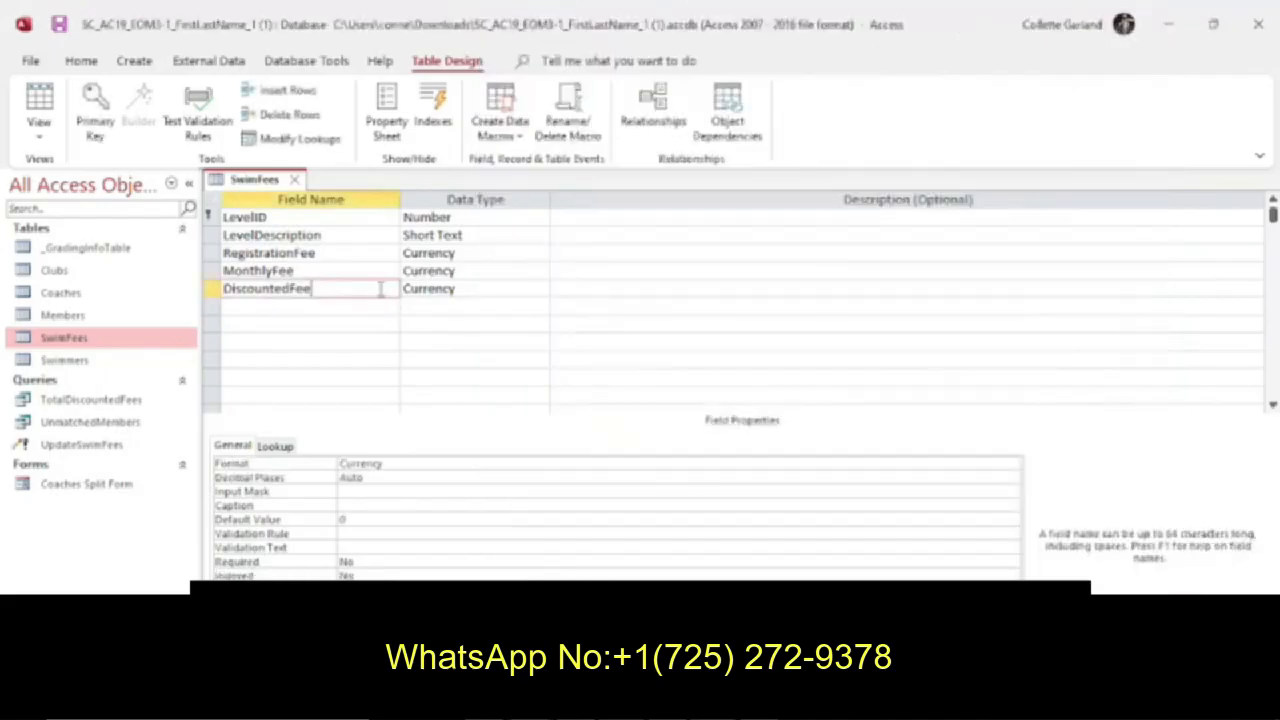
click(560, 288)
key(ctrl+v)
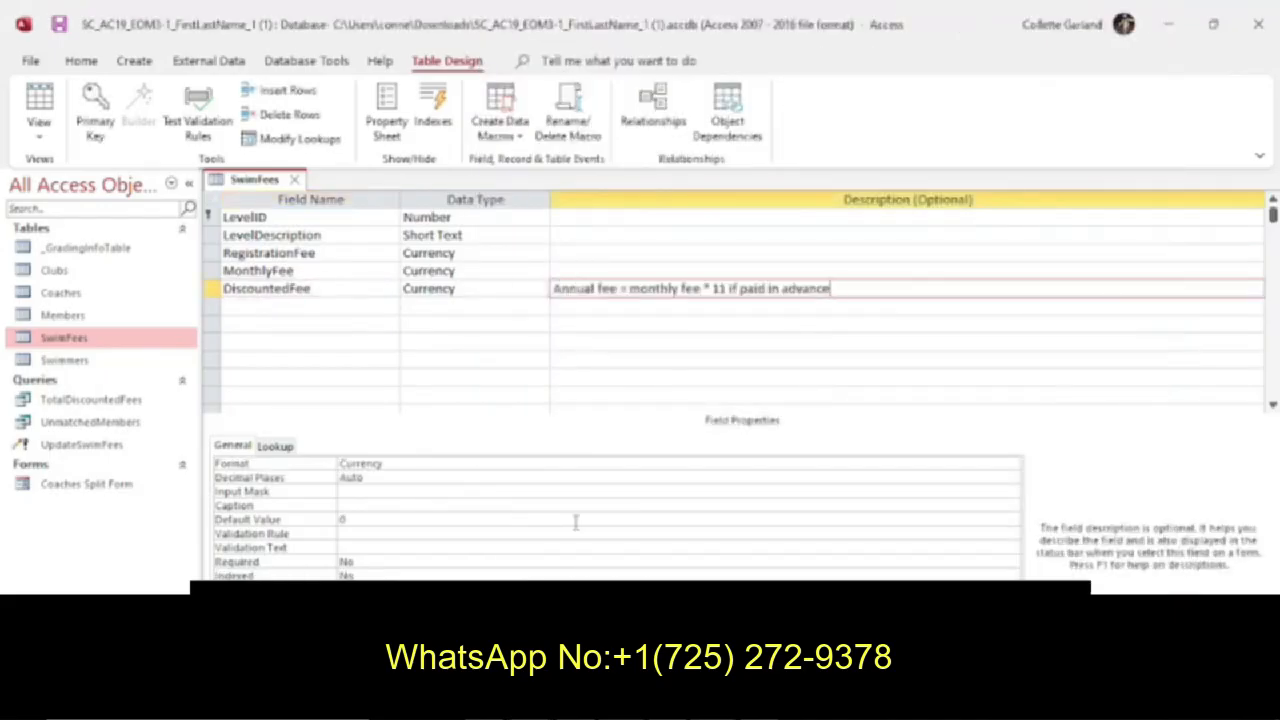
Check instruction 7 and add a field named AnnualFee with the Calculated data type at the end of the SwimFees table.
key(alt+Tab)
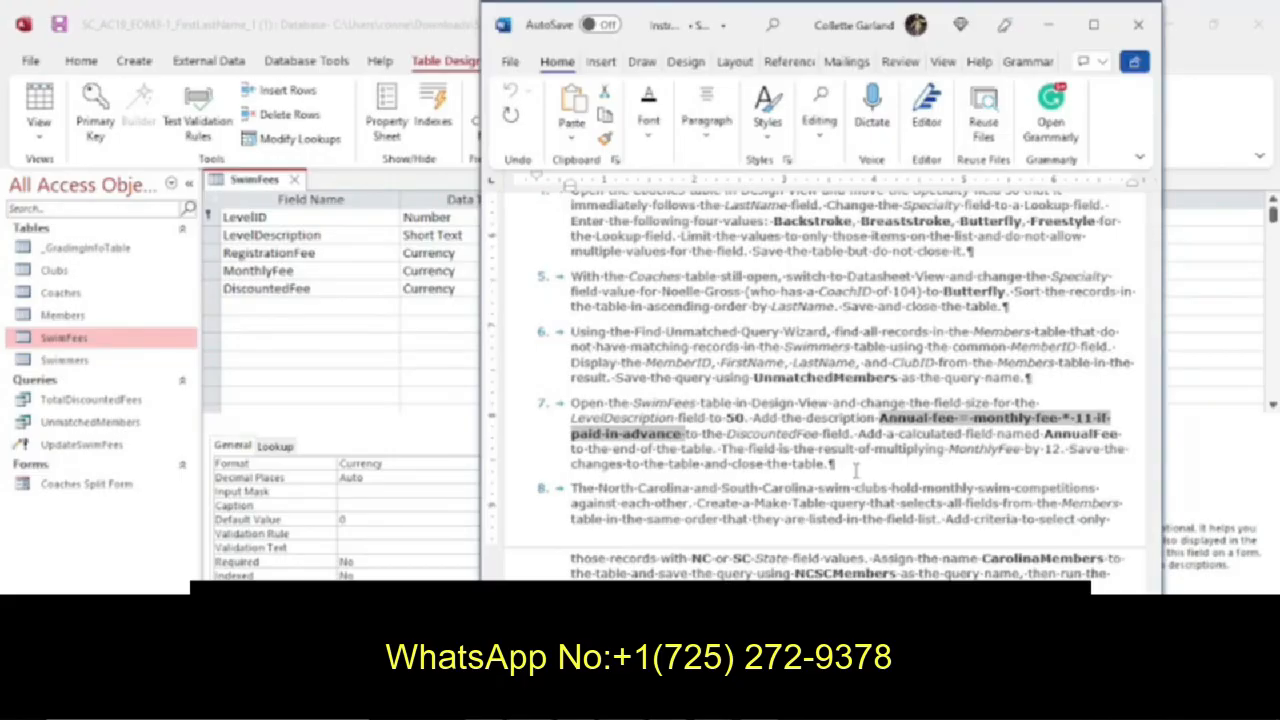
click(367, 307)
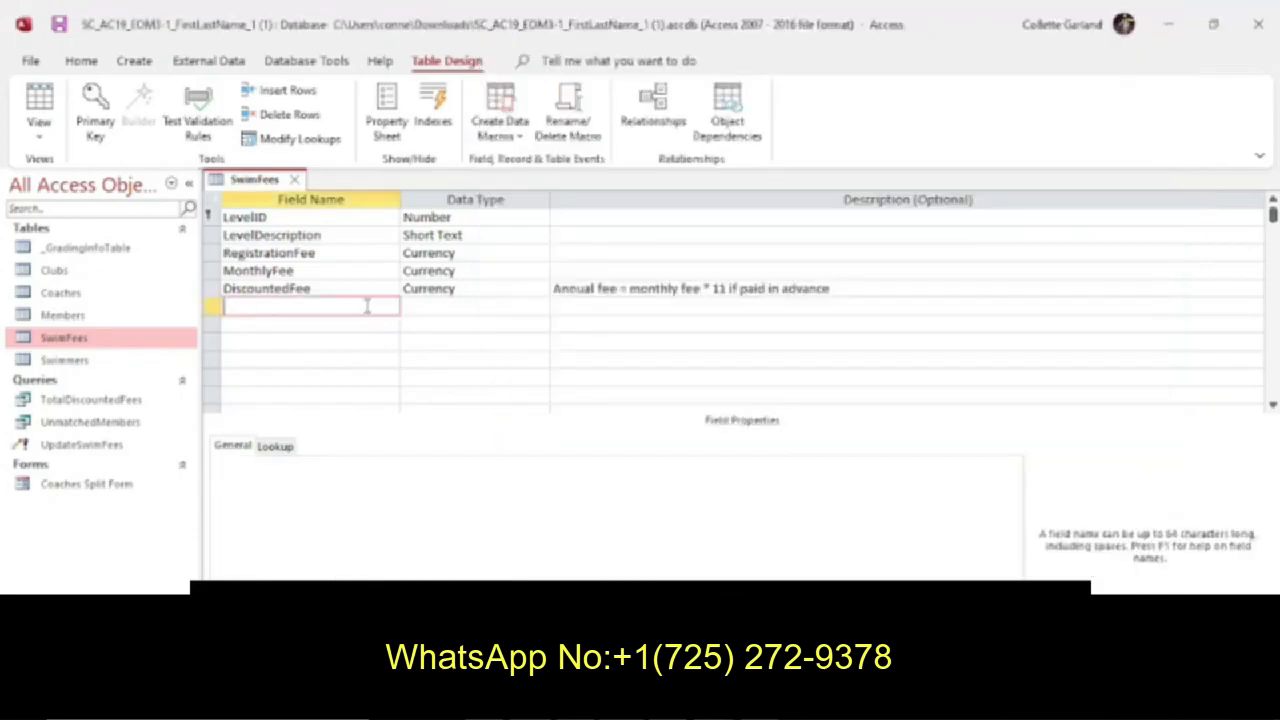
text(Annual)
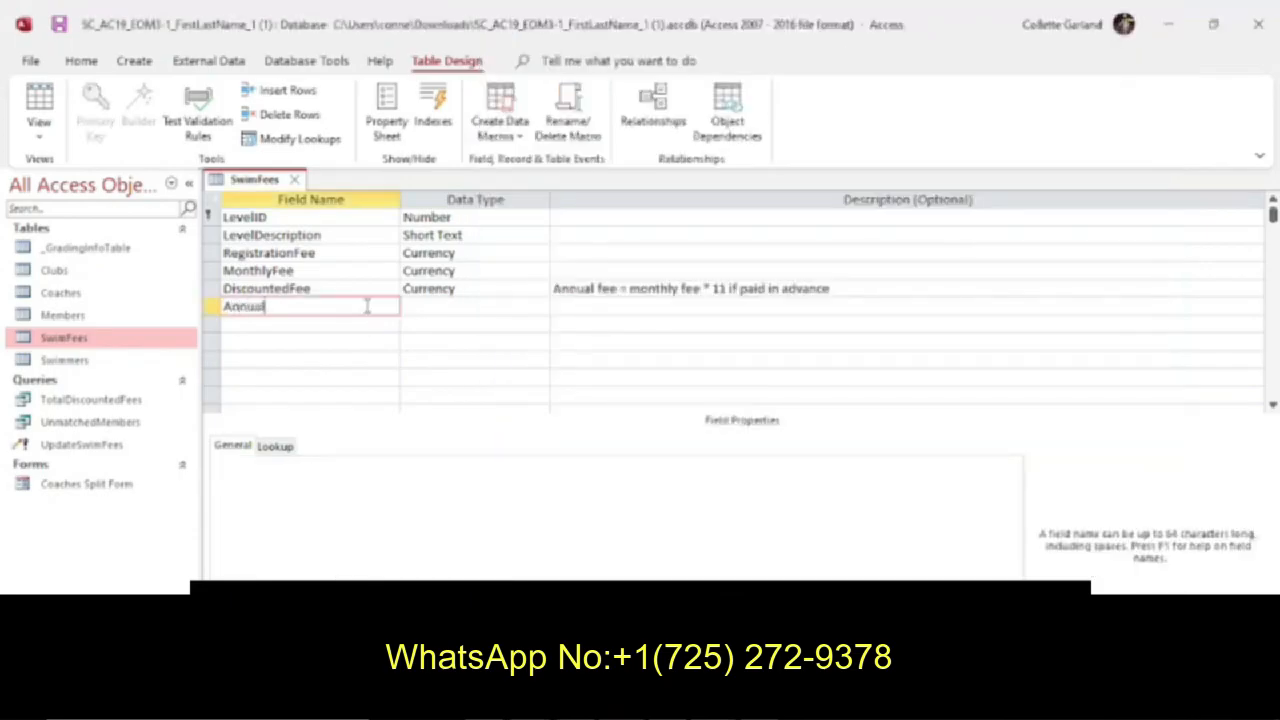
text(Fee)
click(447, 310)
click(540, 307)
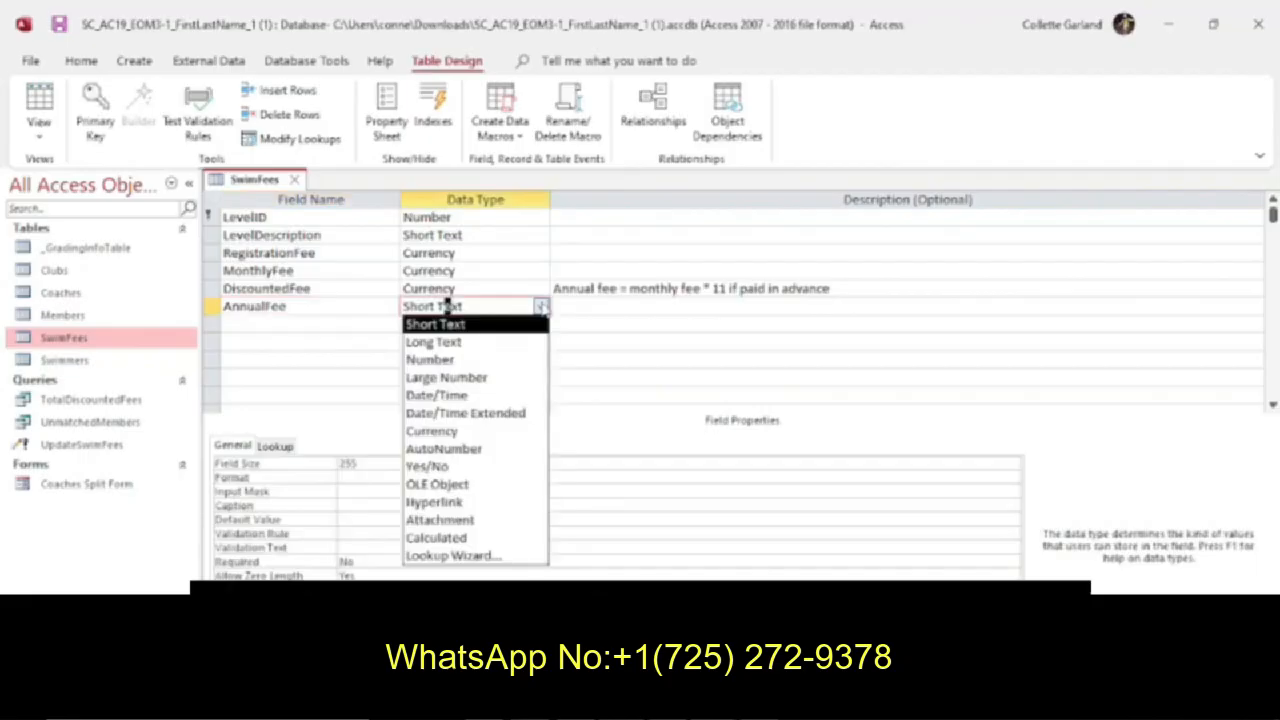
click(474, 538)
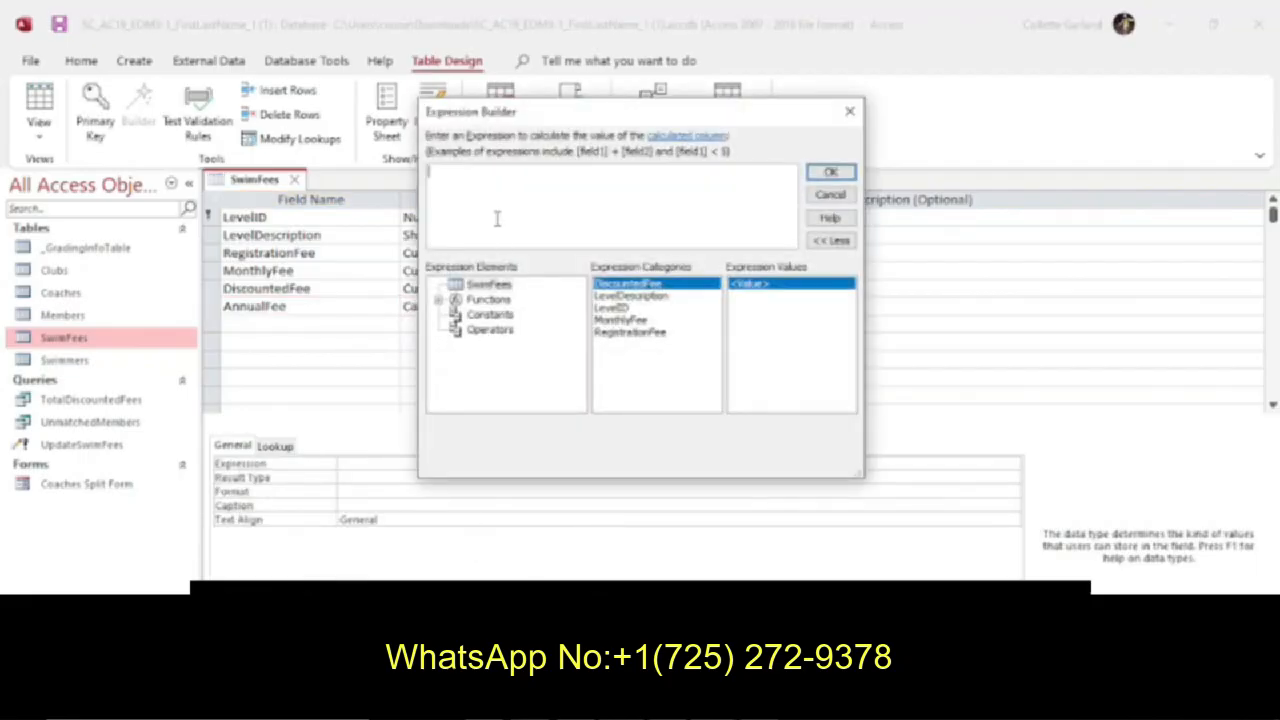
Enter MonthlyFee*12 as the AnnualFee expression, check it against instruction 7 and accept it.
mouse_move(529, 704)
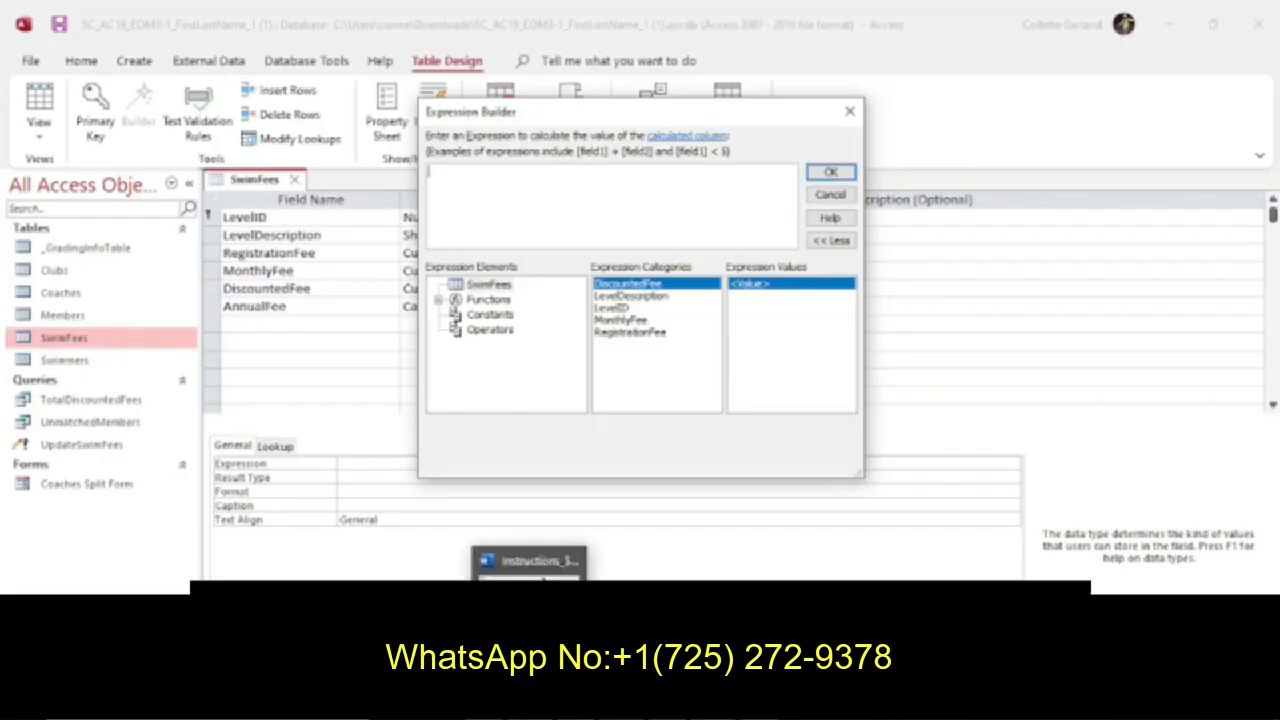
text(MonthlyF)
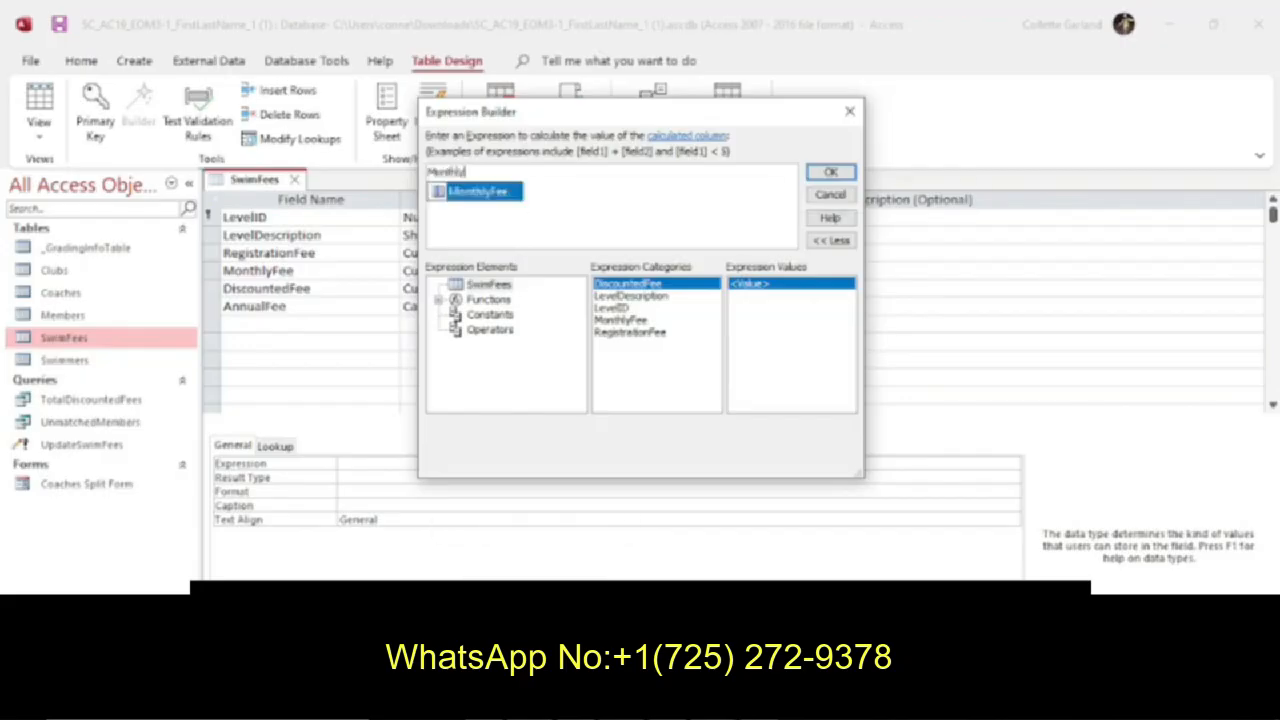
text(ee*12)
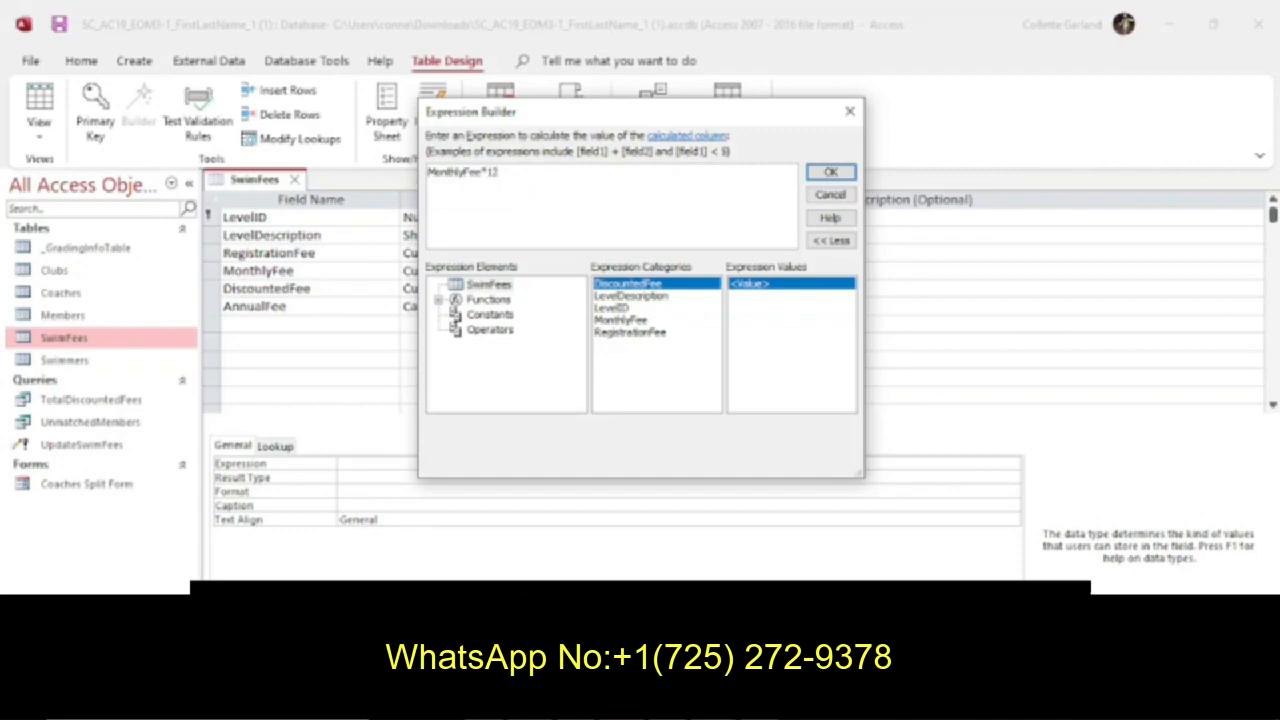
click(522, 702)
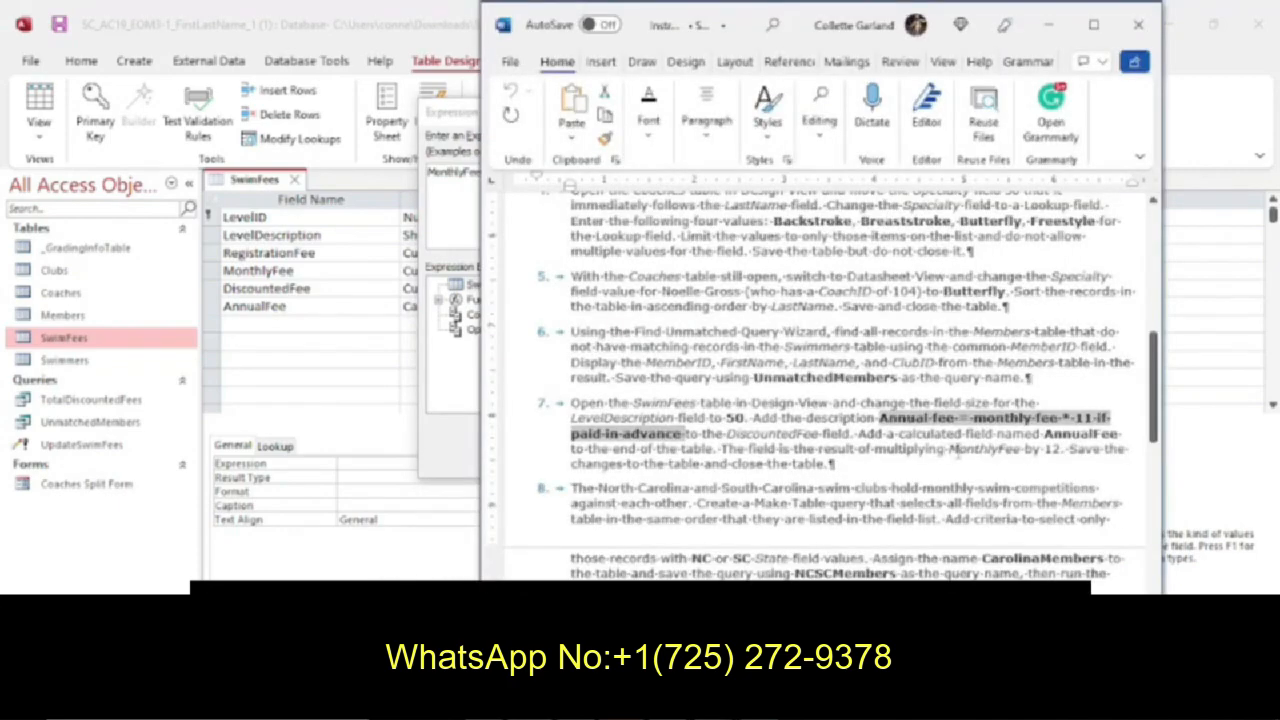
drag(874, 450, 1060, 452)
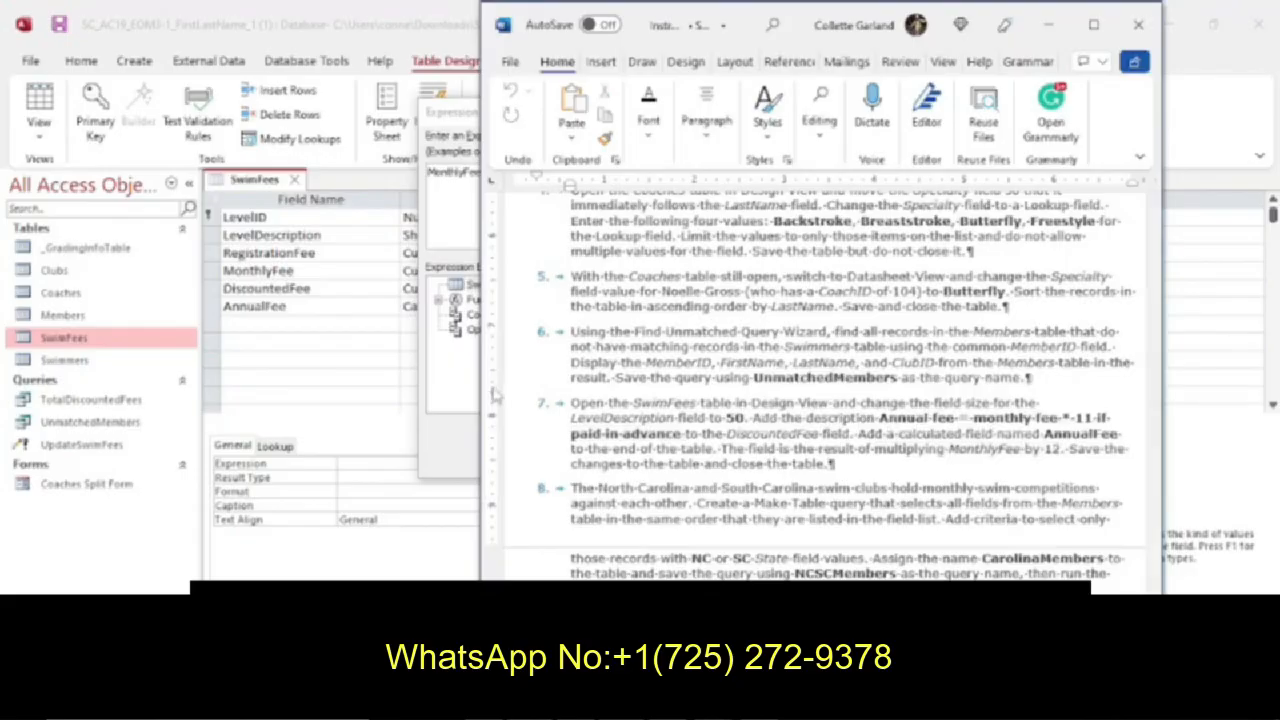
click(452, 470)
click(832, 172)
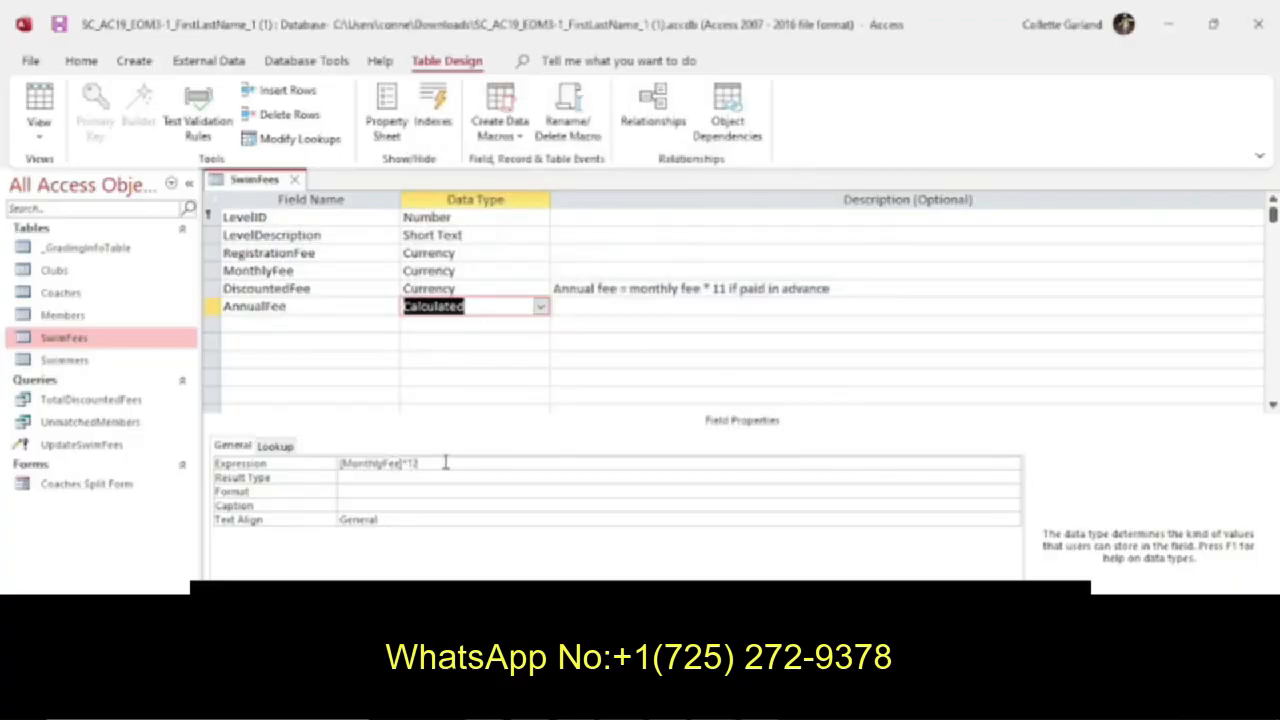
Save the SwimFees table design and switch the table to Datasheet View.
click(532, 704)
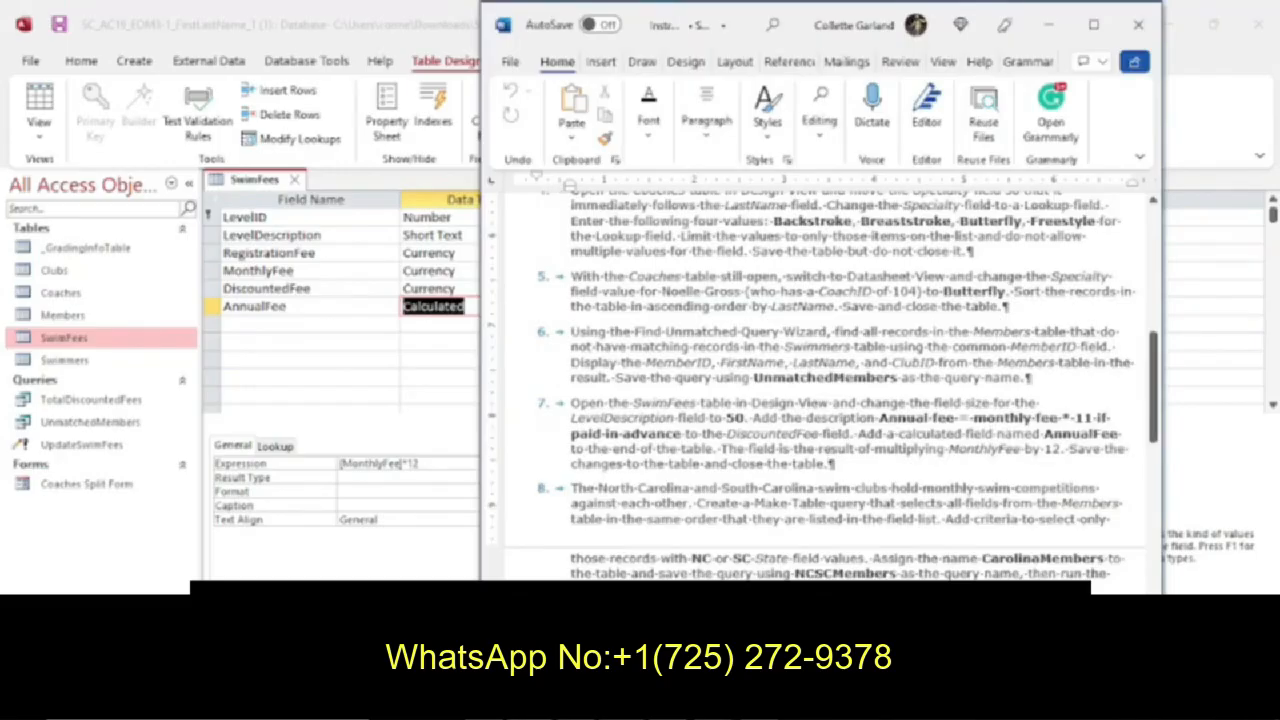
right_click(247, 181)
click(287, 195)
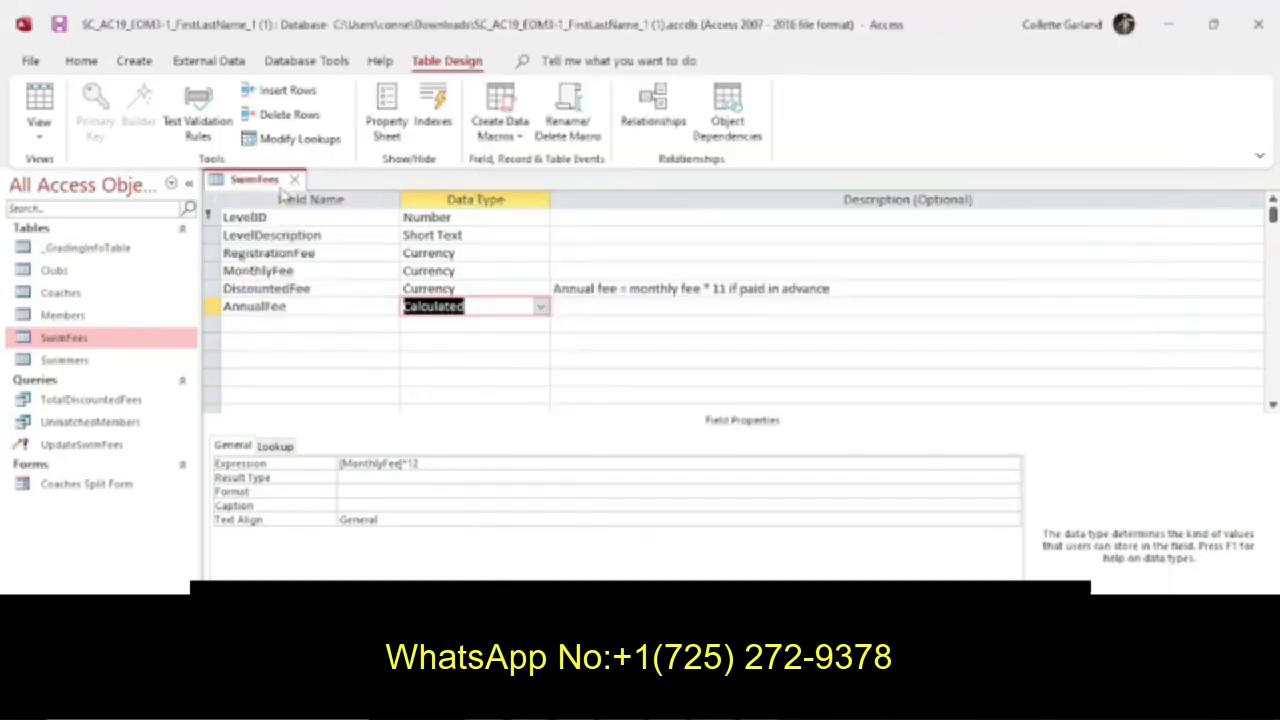
click(39, 100)
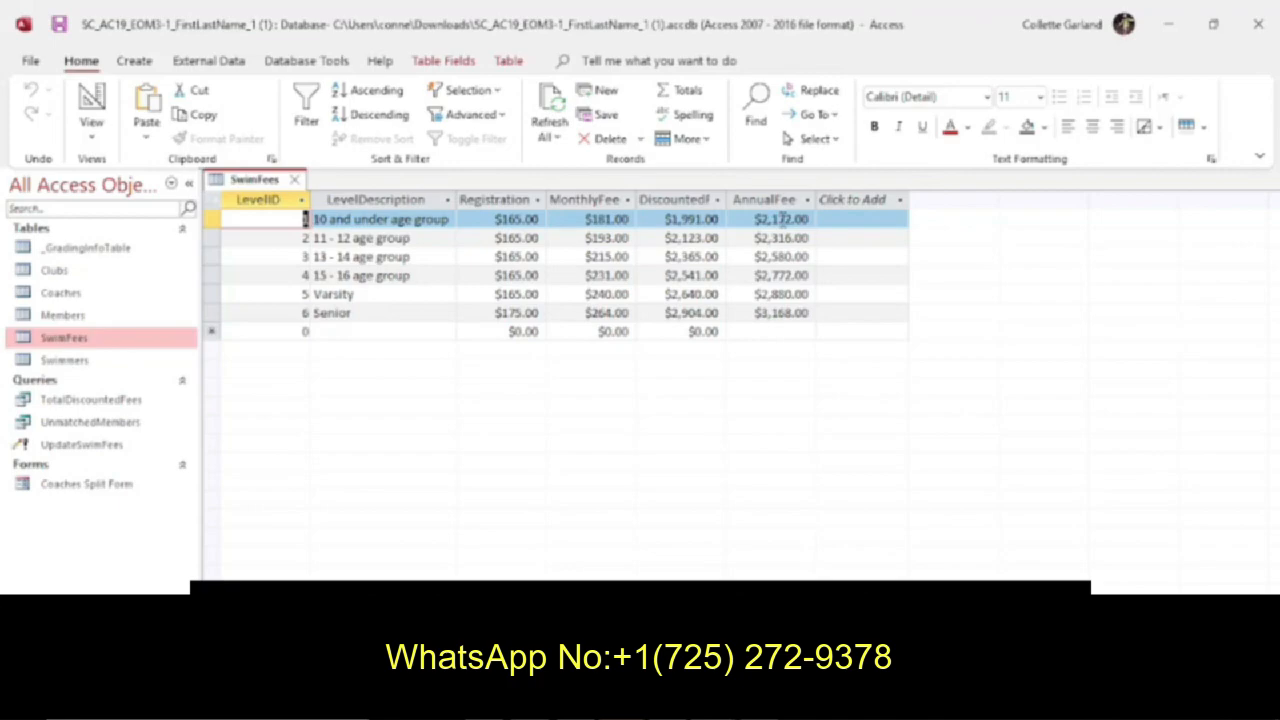
Recheck instruction 7 and close the SwimFees table.
key(alt+Tab)
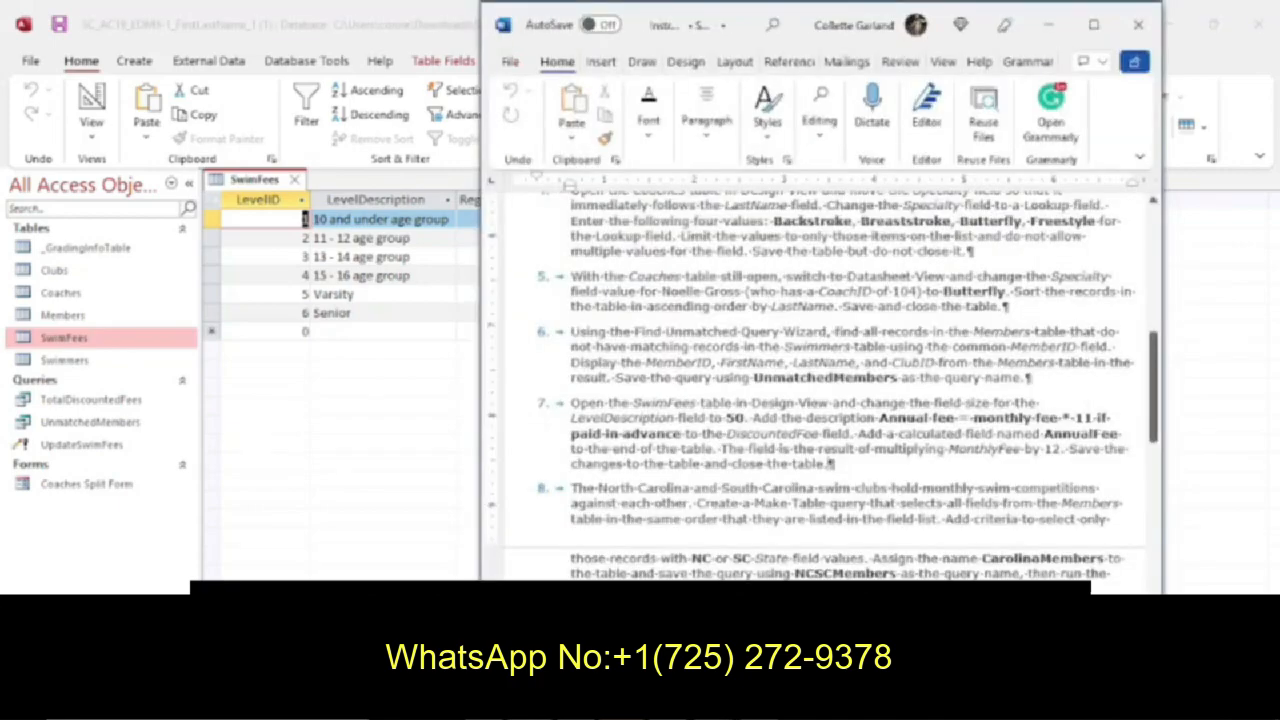
key(alt+Tab)
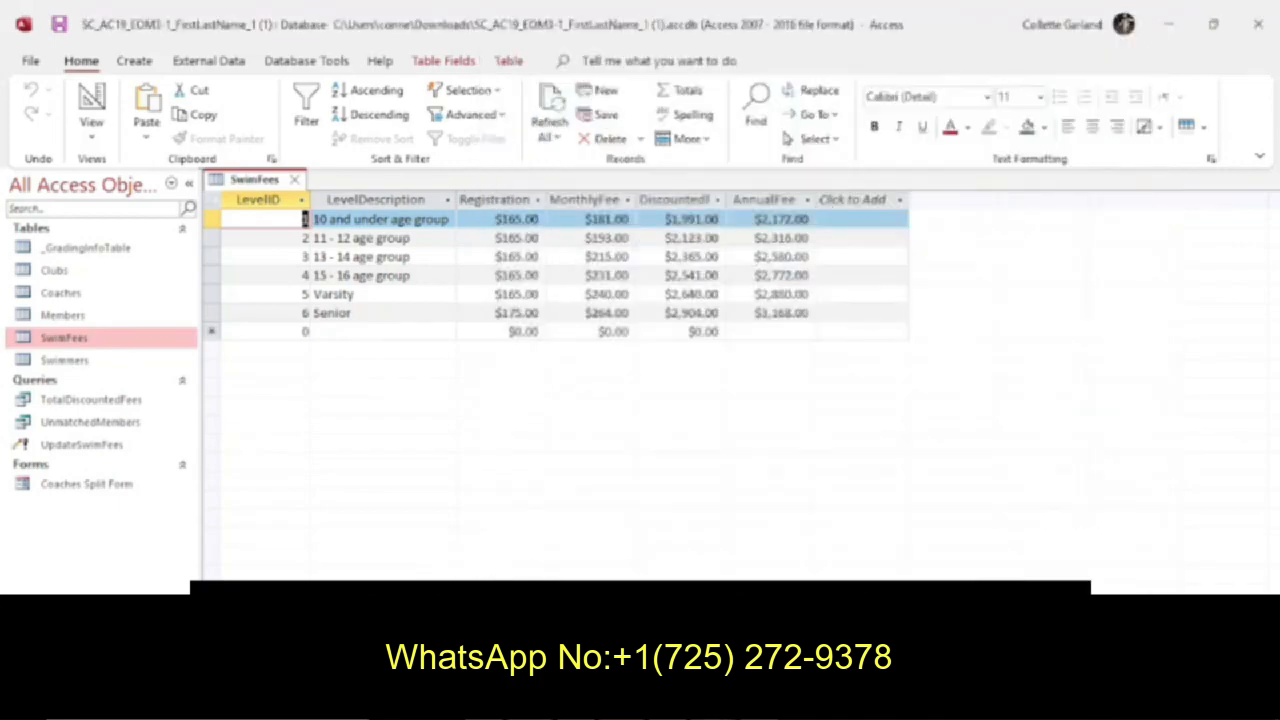
click(294, 179)
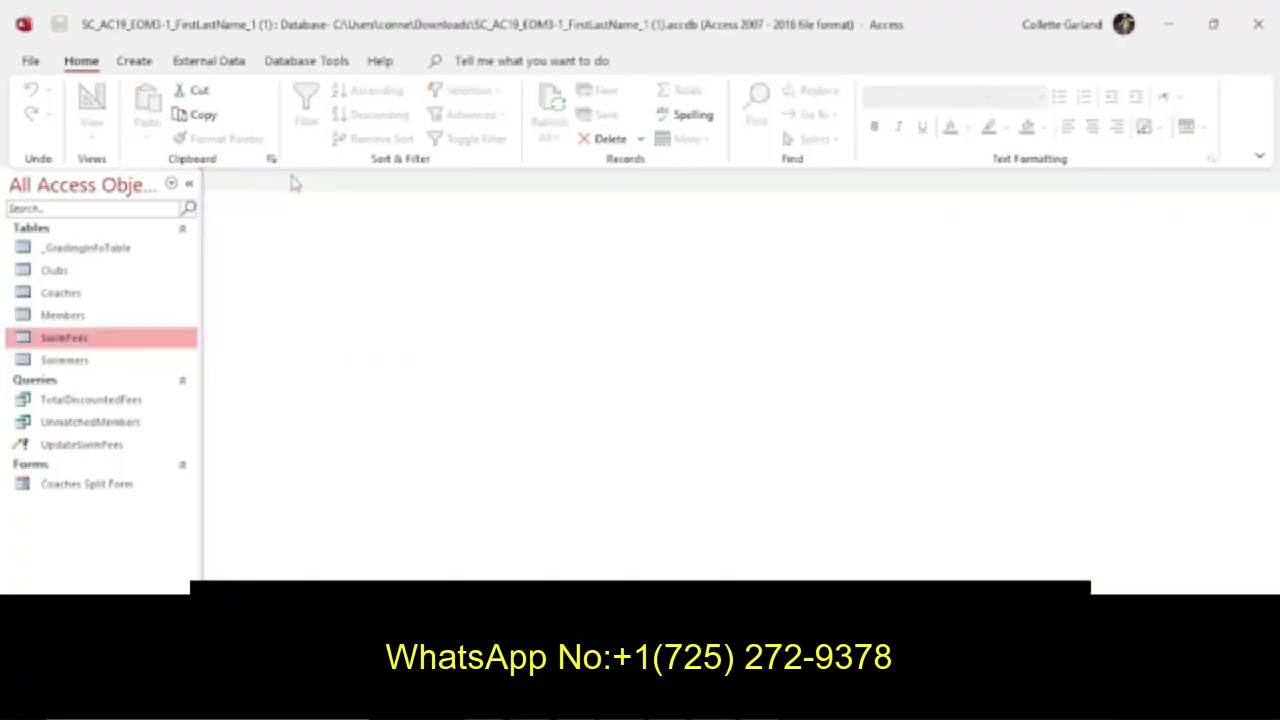
Read instruction 8 and start a new Make Table query in Design View.
key(alt+Tab)
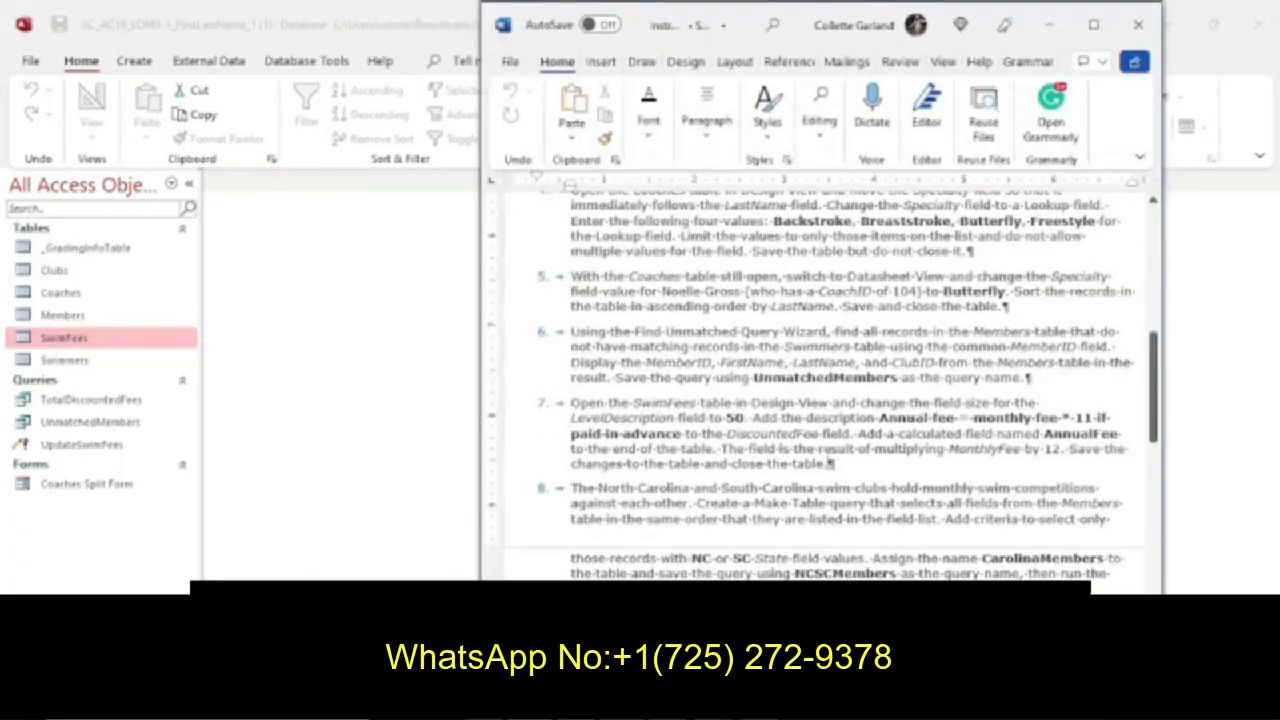
scroll(724, 518, down, 5)
scroll(725, 518, down, 1)
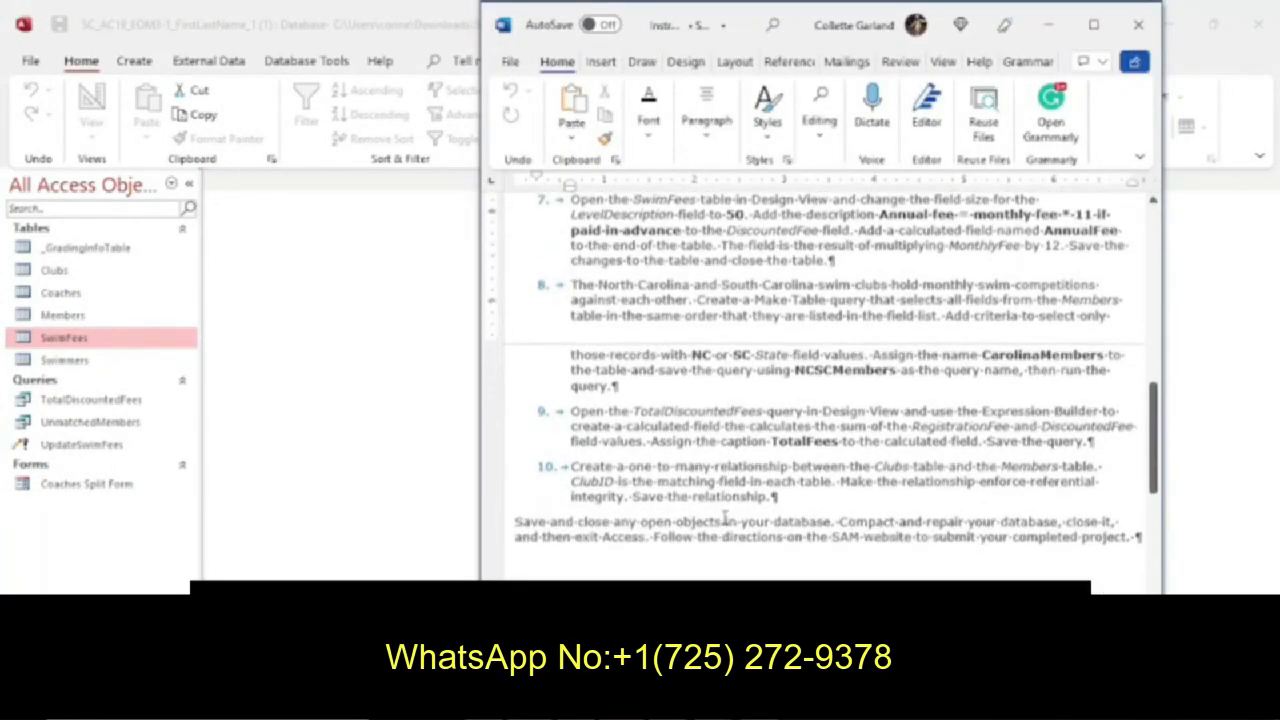
scroll(724, 518, up, 1)
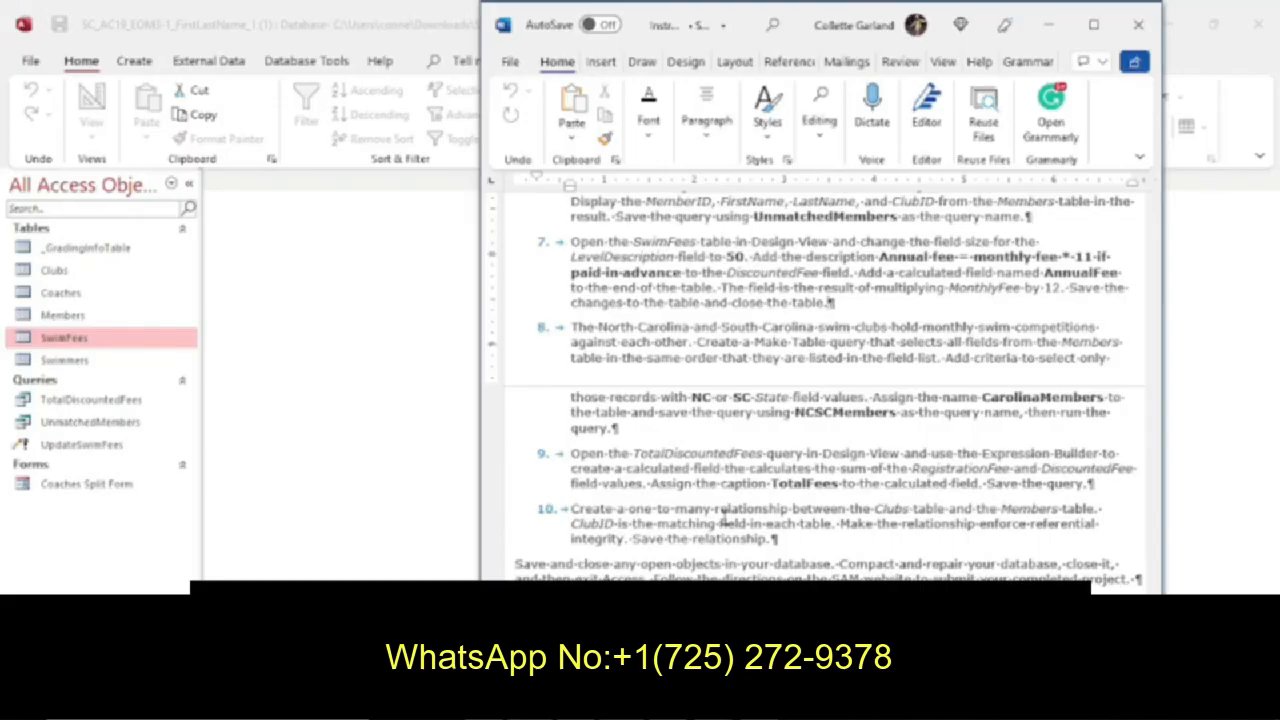
click(95, 316)
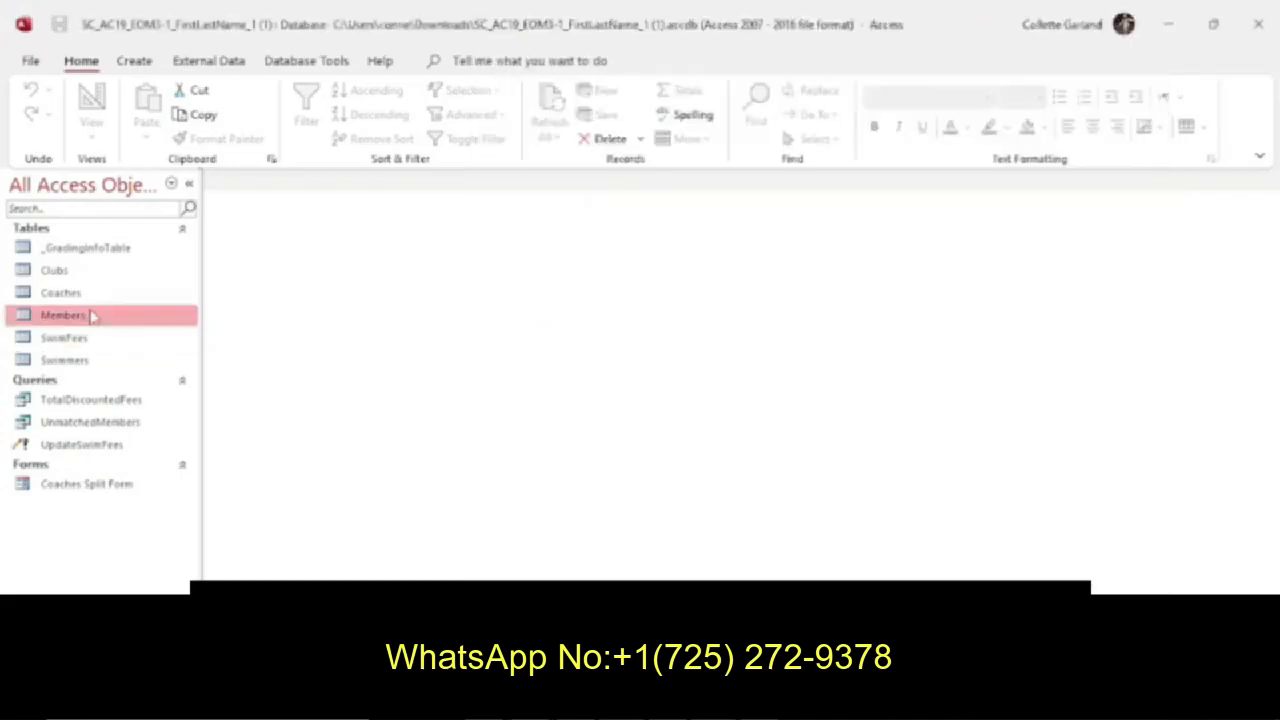
click(134, 61)
click(309, 116)
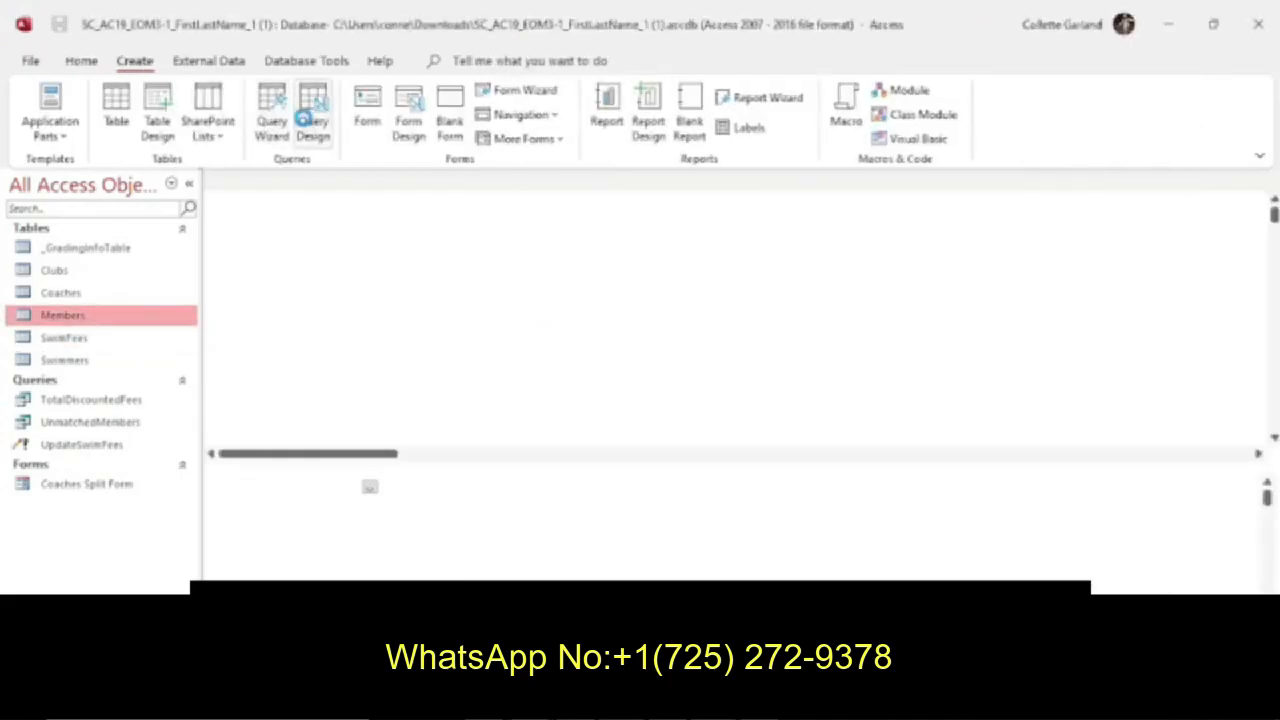
click(175, 125)
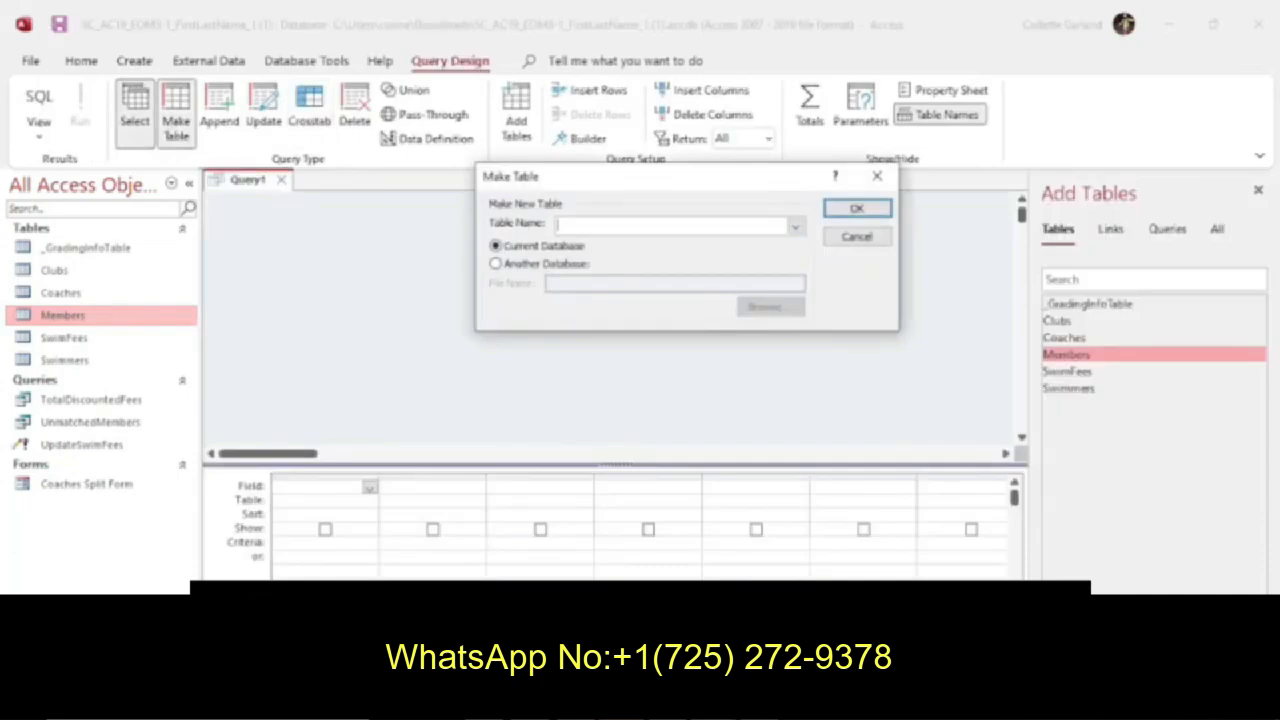
Name the new table CarolinaMembers in the current database, as instruction 8 requires.
click(548, 706)
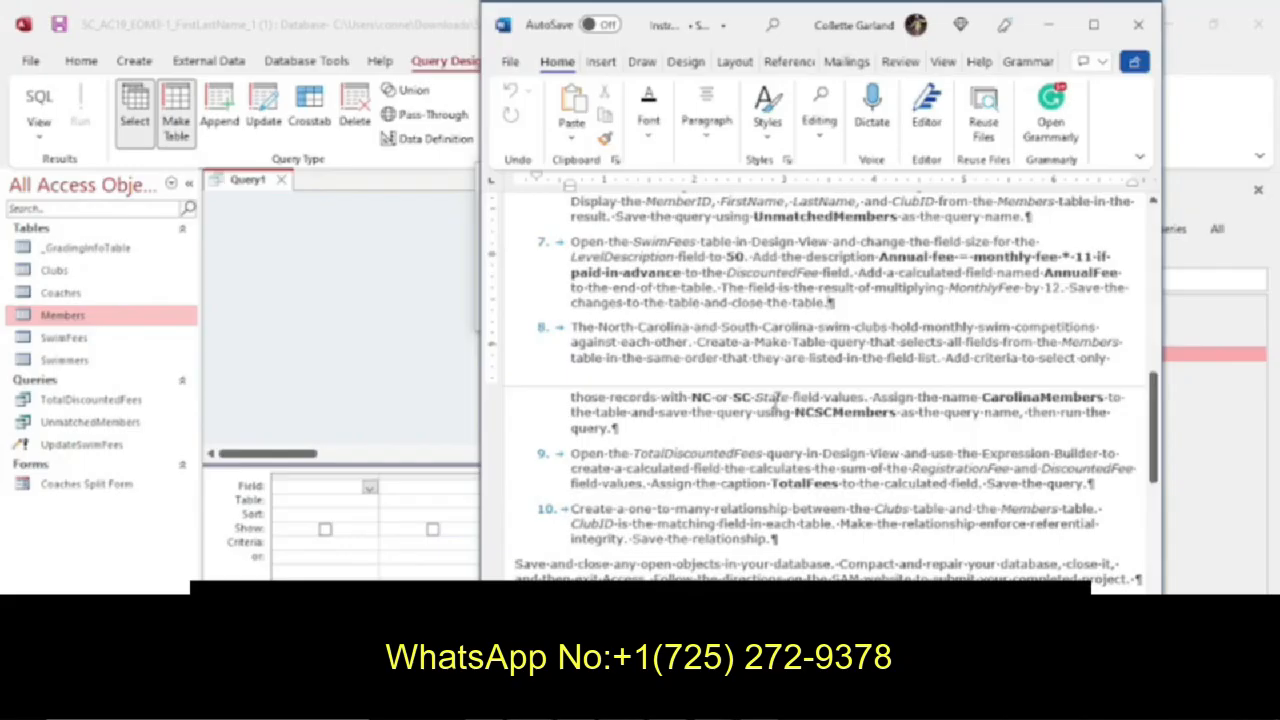
click(460, 342)
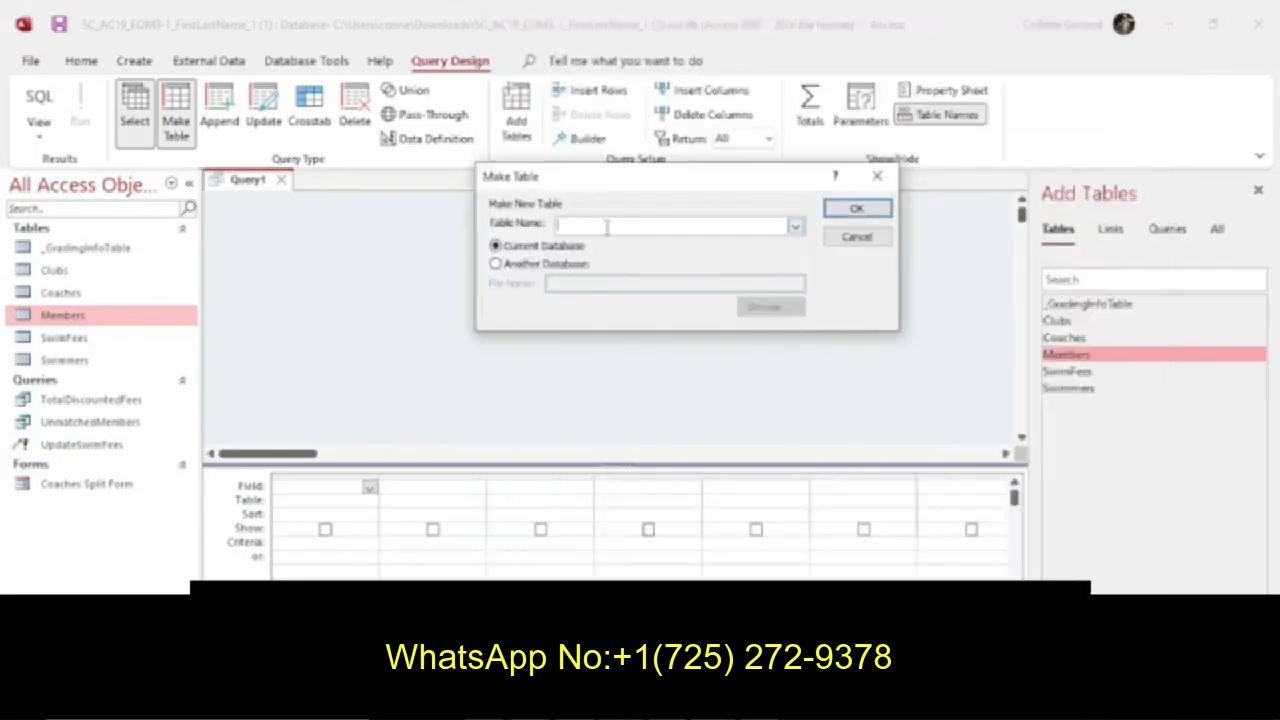
text(Carolina)
key(alt+Tab)
key(alt+Tab)
click(597, 225)
text(Members)
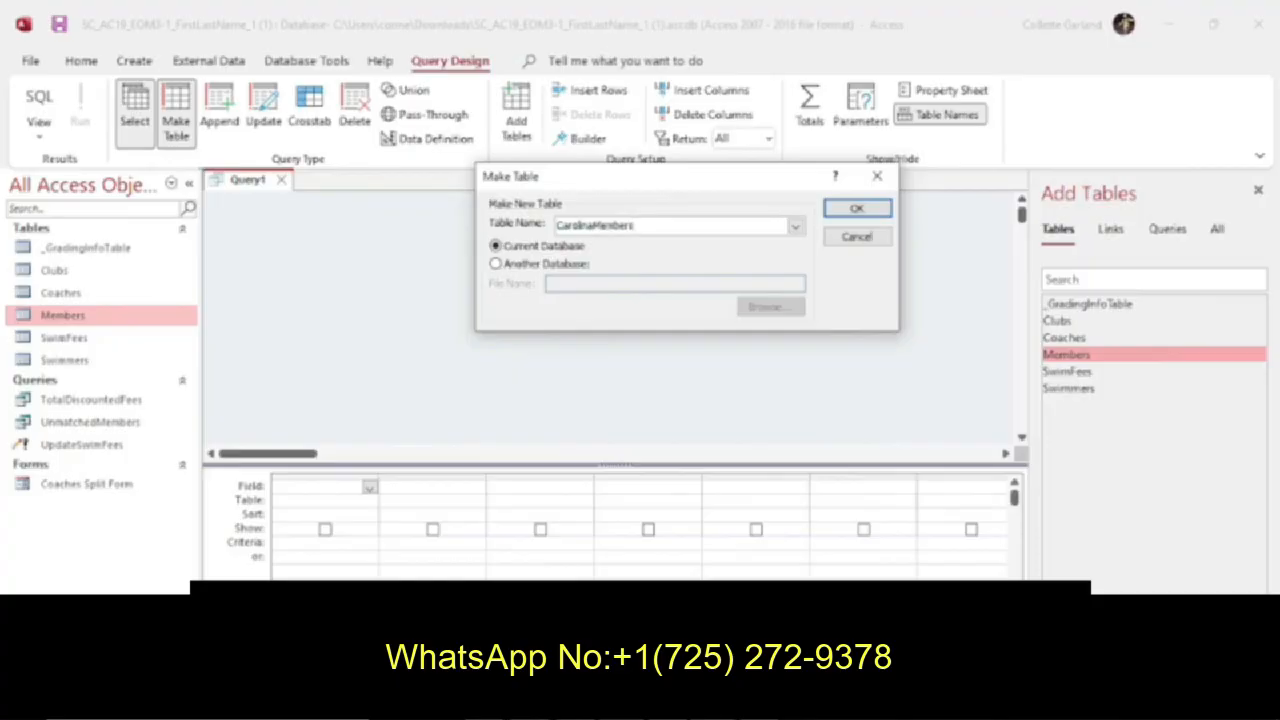
click(858, 210)
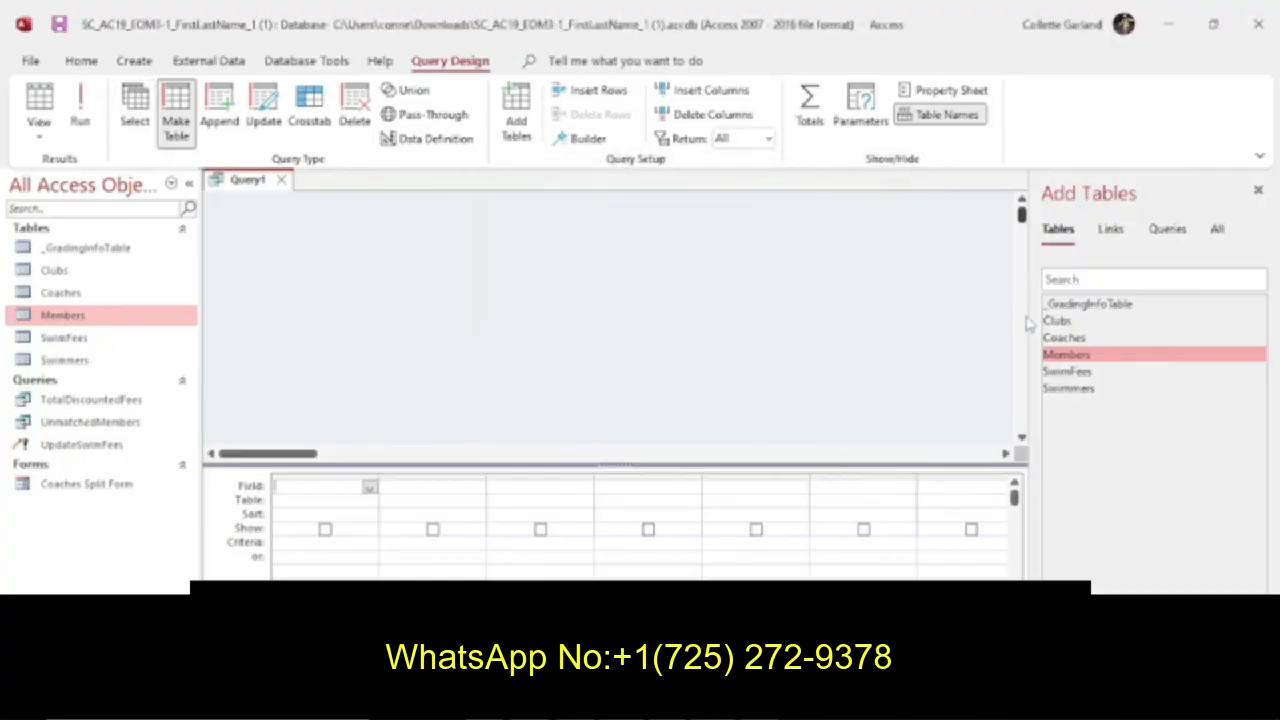
Add the Members table to the query and include all its fields from MemberID to ClubID in field list order.
double_click(1068, 355)
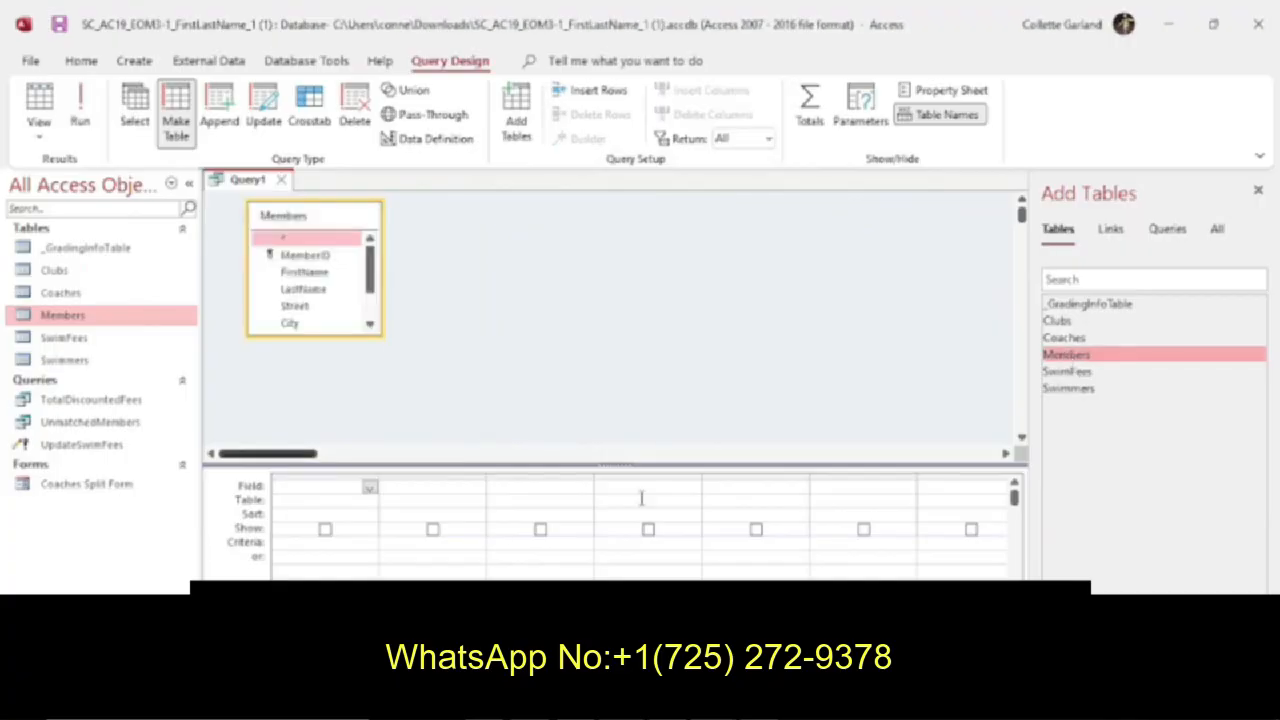
click(690, 704)
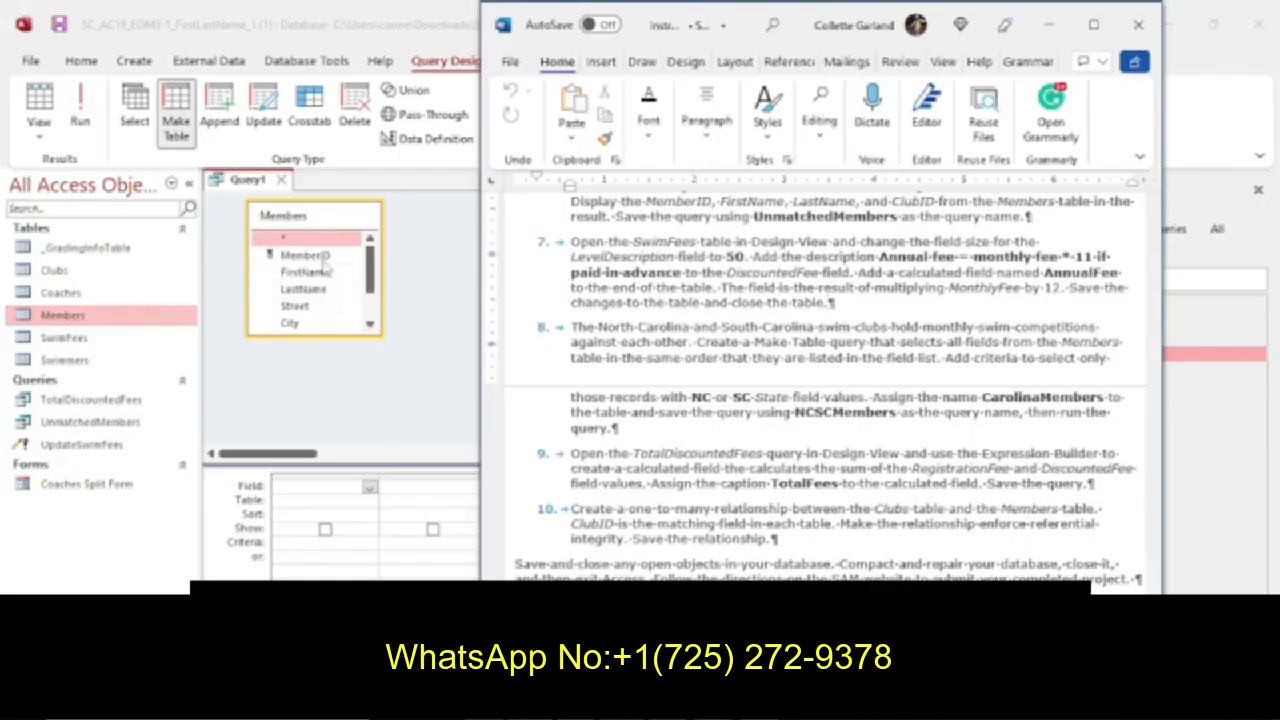
click(328, 272)
double_click(325, 258)
double_click(326, 272)
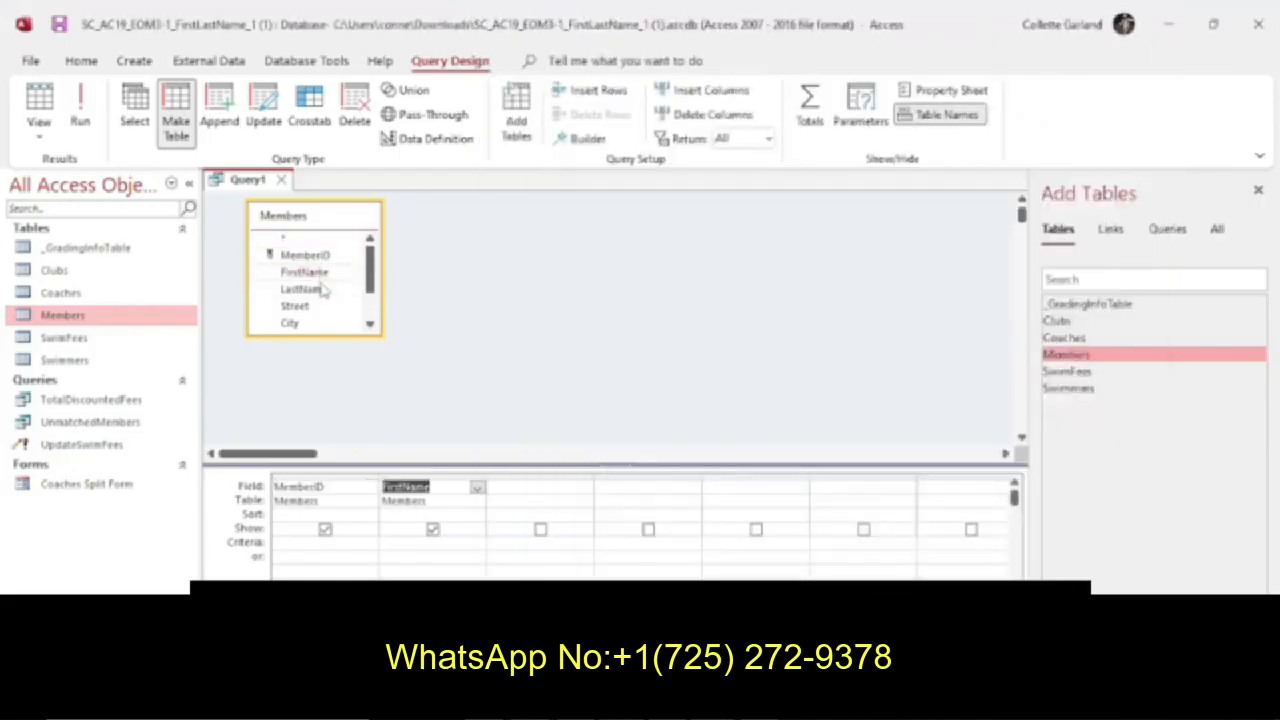
double_click(322, 292)
double_click(322, 307)
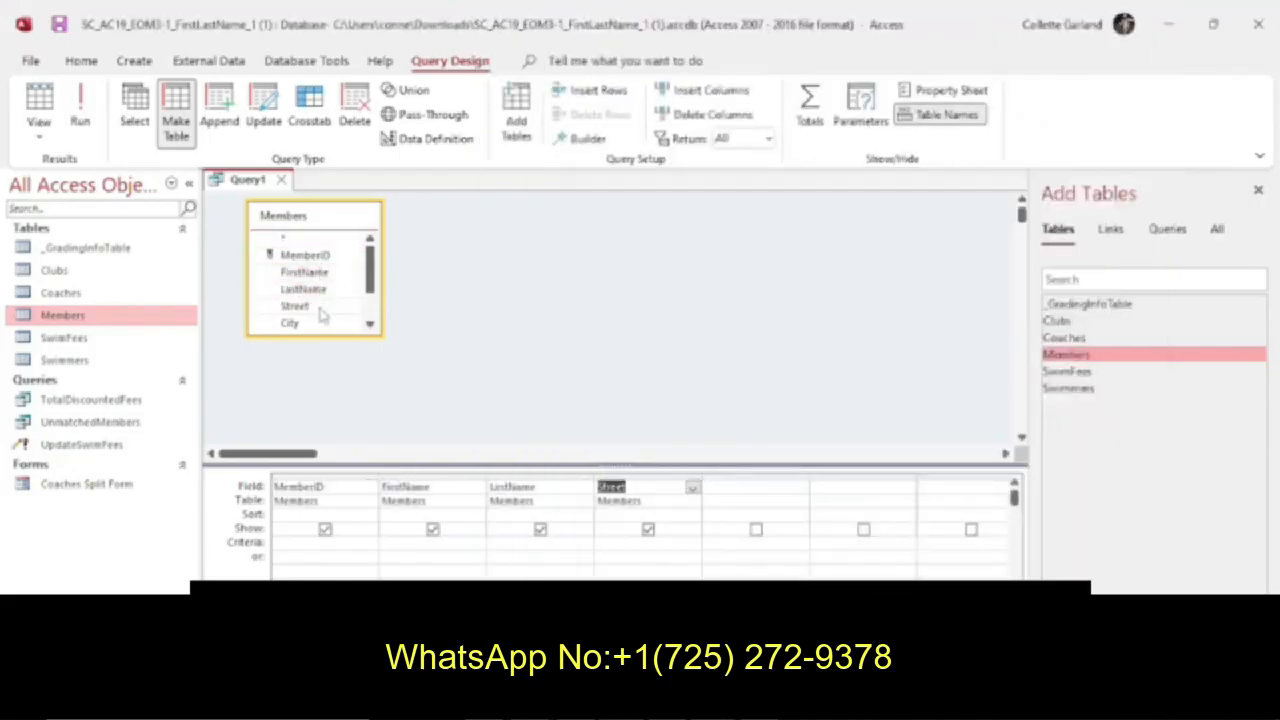
double_click(322, 324)
drag(370, 280, 370, 310)
double_click(325, 290)
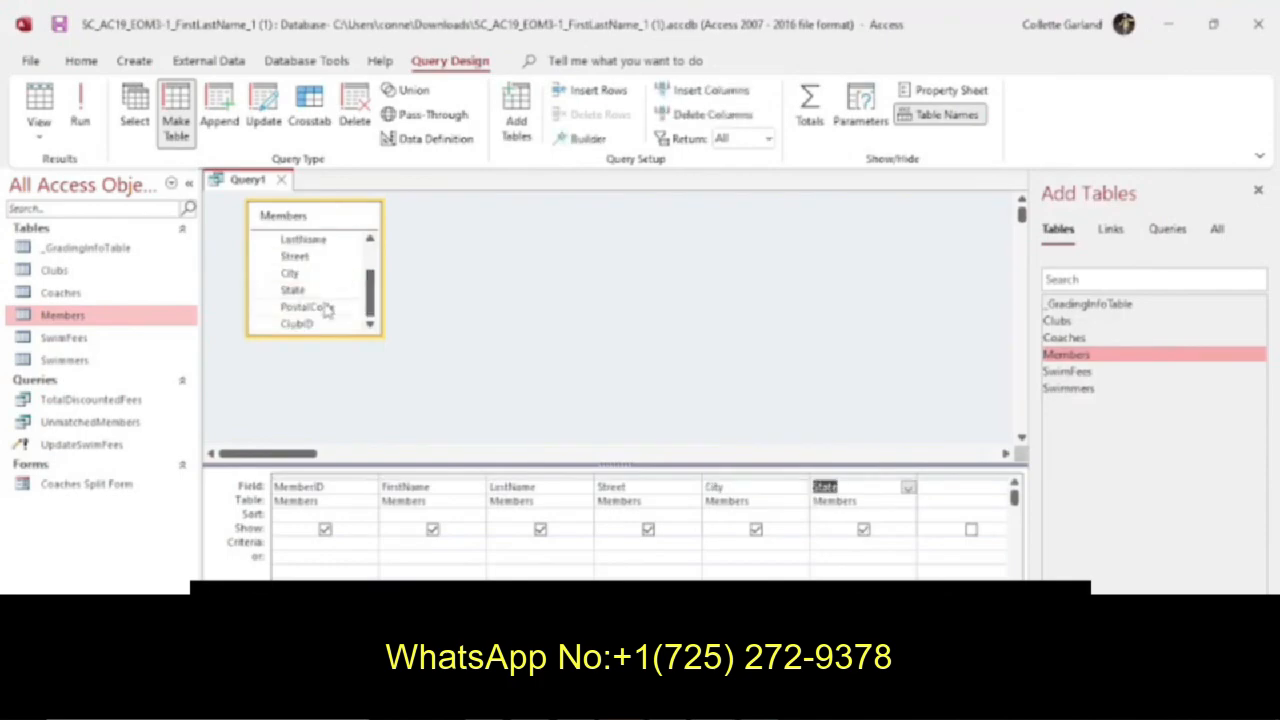
double_click(327, 308)
double_click(323, 324)
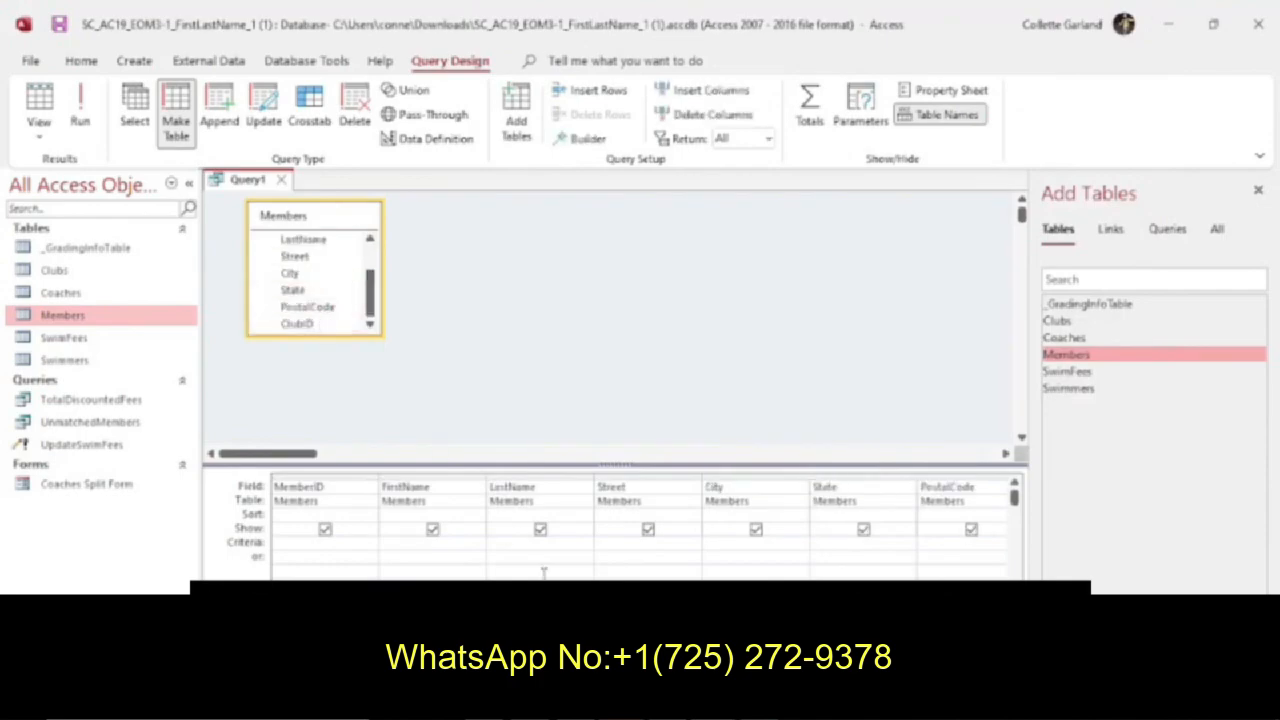
Check instruction 8 and add criteria to the State field that select records with NC or SC.
key(alt+Tab)
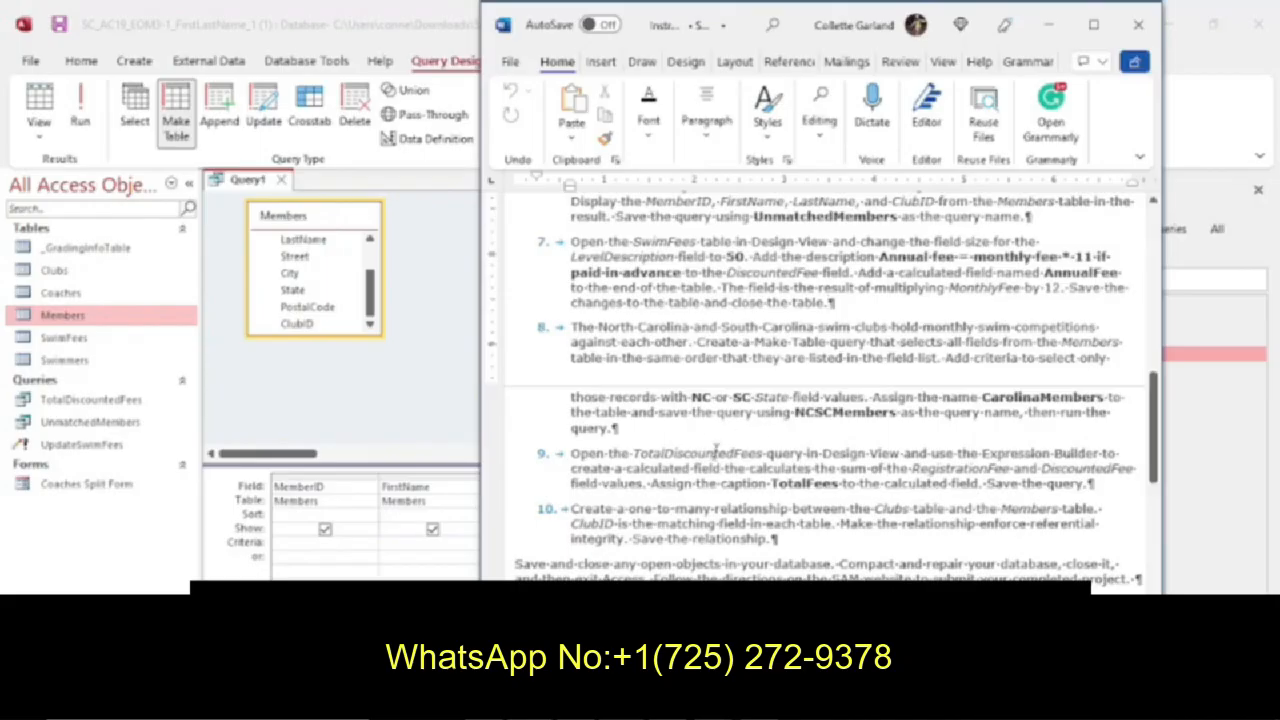
key(alt+Tab)
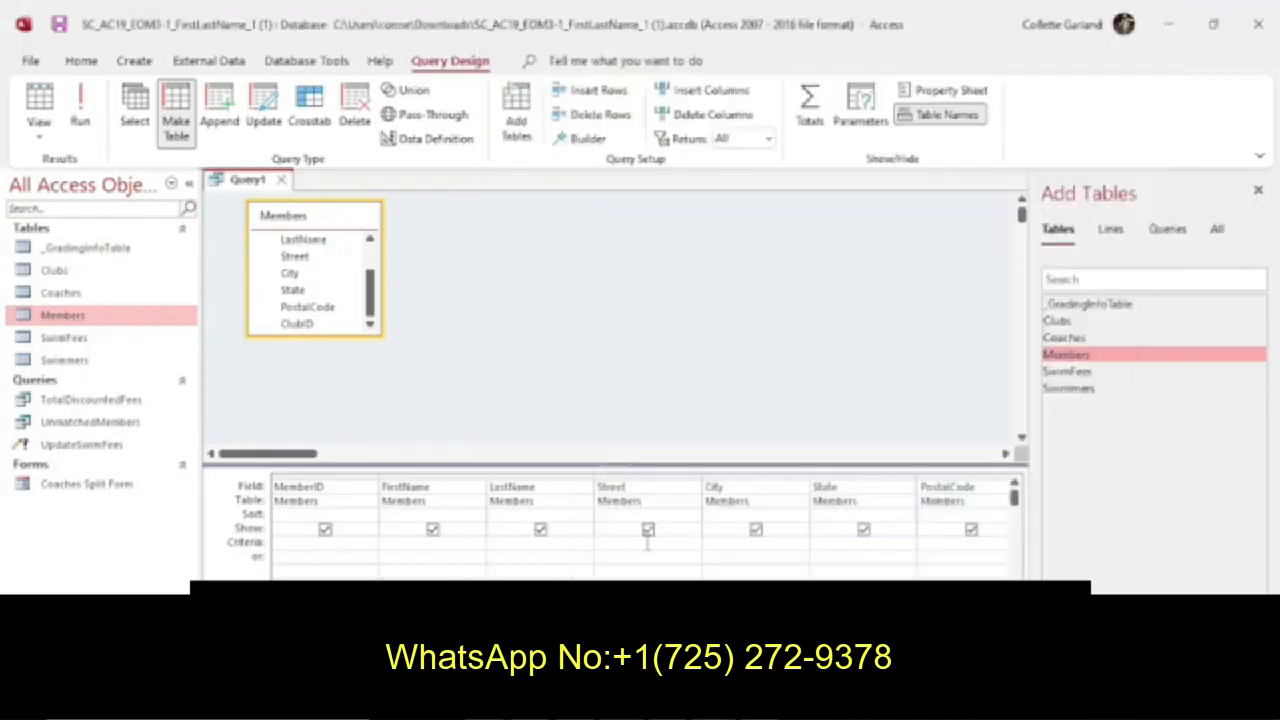
click(819, 541)
text(NC)
click(865, 557)
text(SC)
click(864, 571)
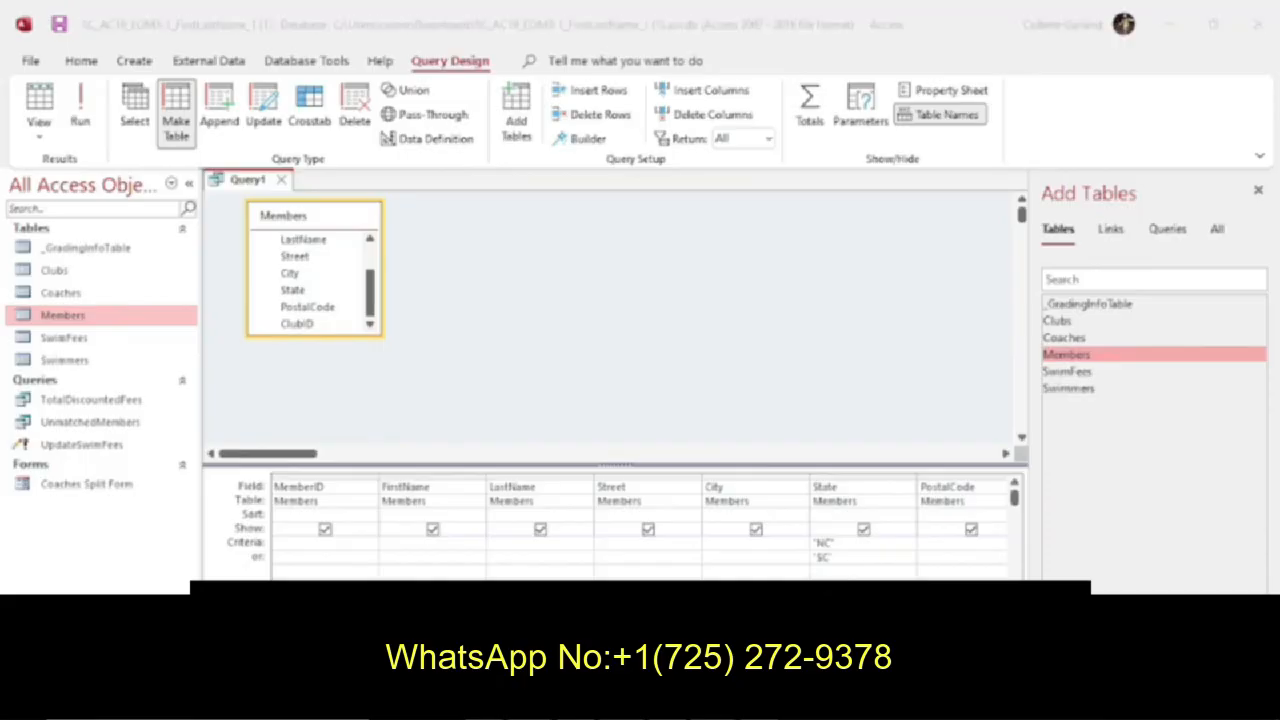
Save the query as NCSCMembers, as instruction 8 requires, and run it to create the CarolinaMembers table.
click(768, 700)
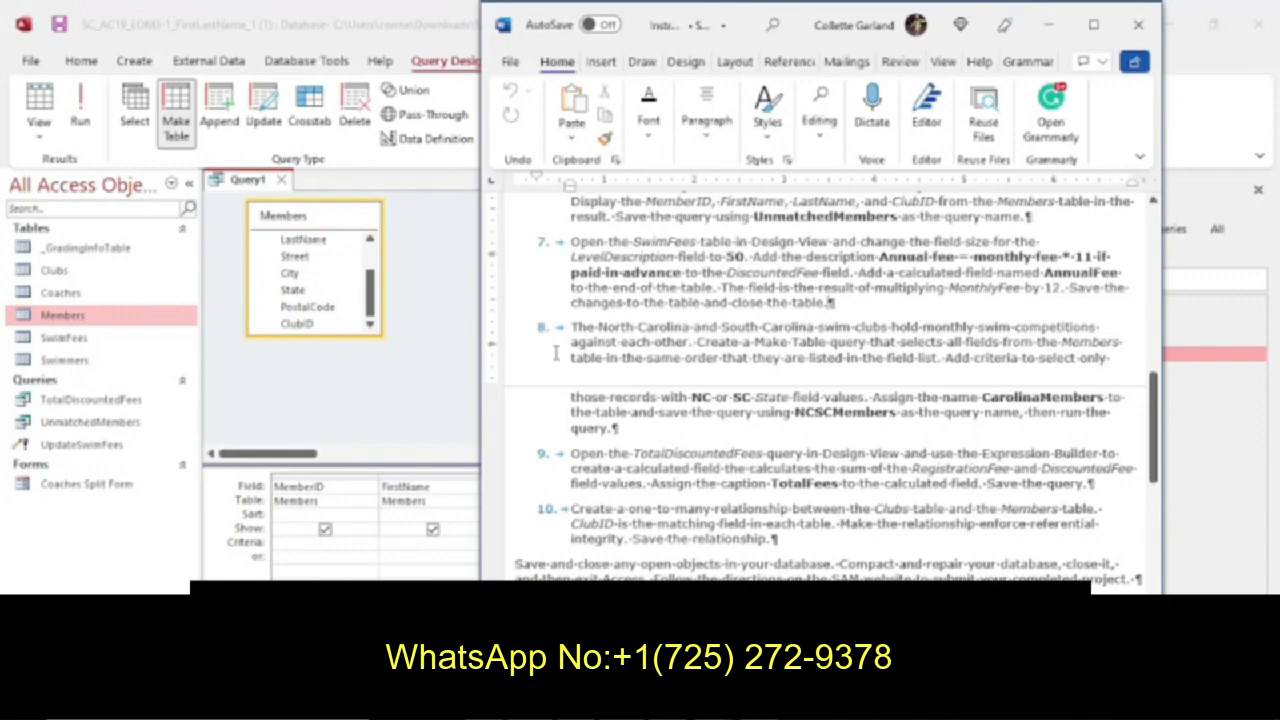
right_click(257, 190)
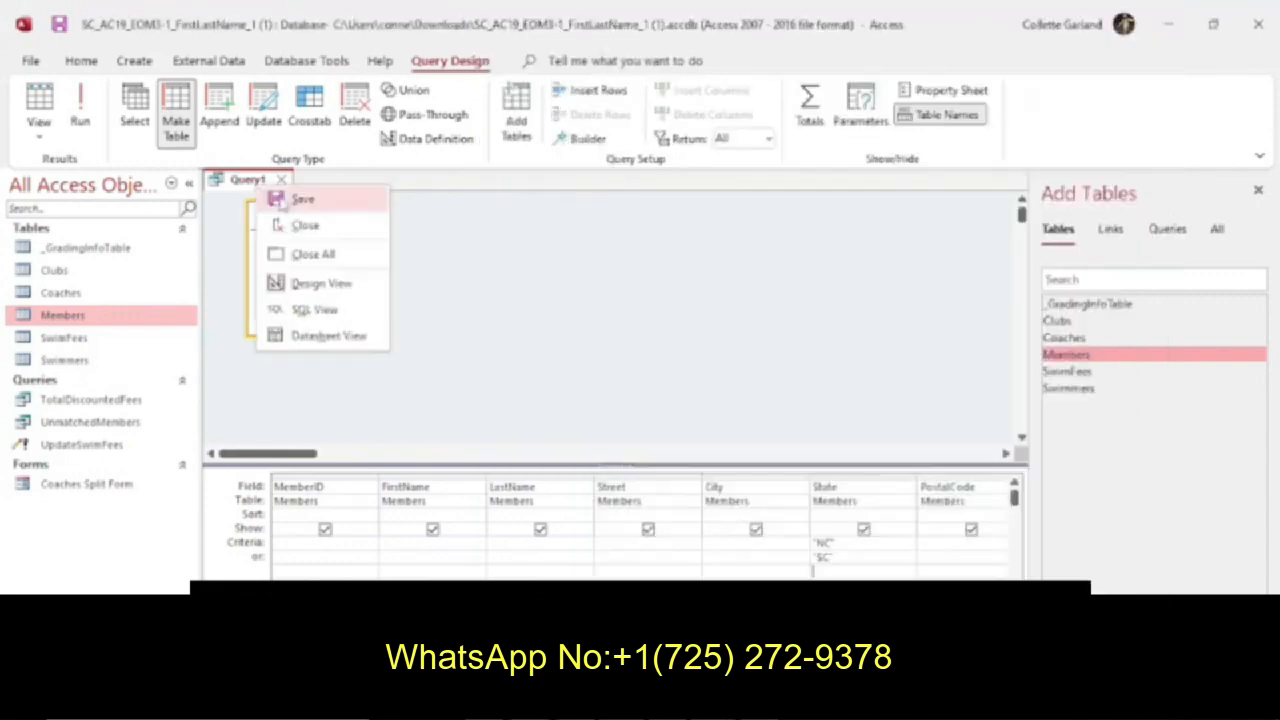
click(290, 199)
text(NCSCMe)
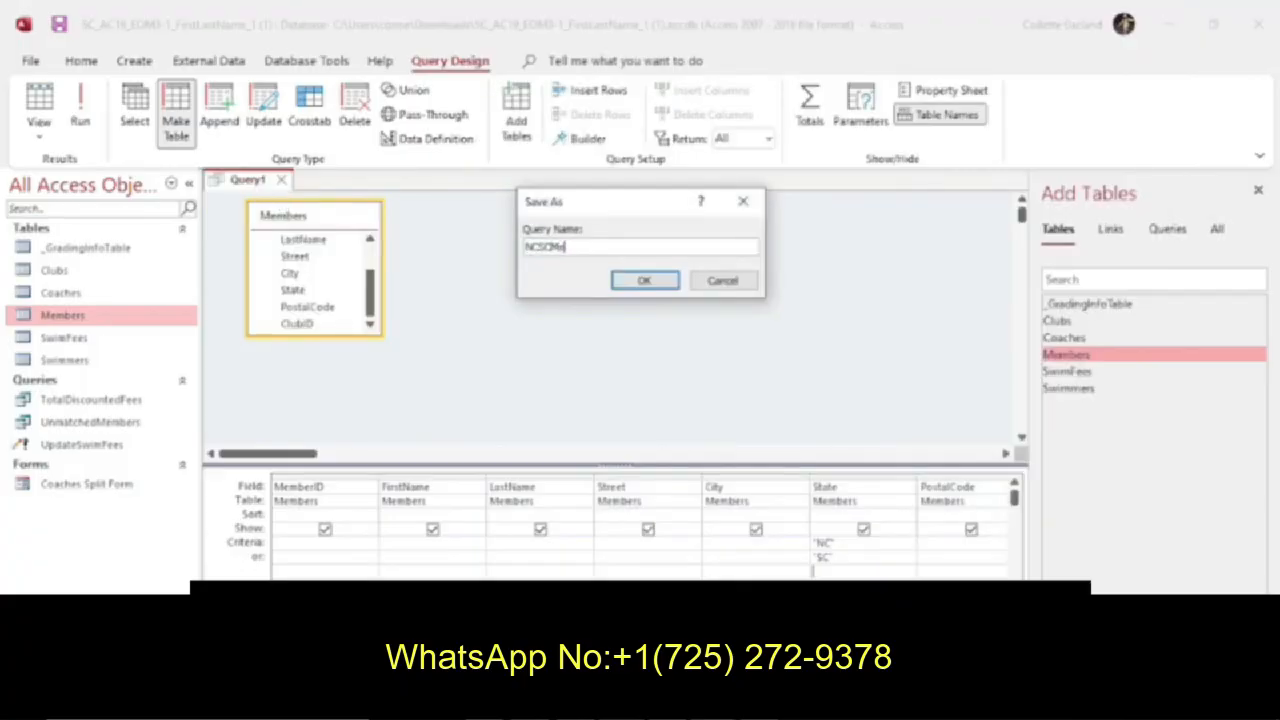
text(mbers)
key(Return)
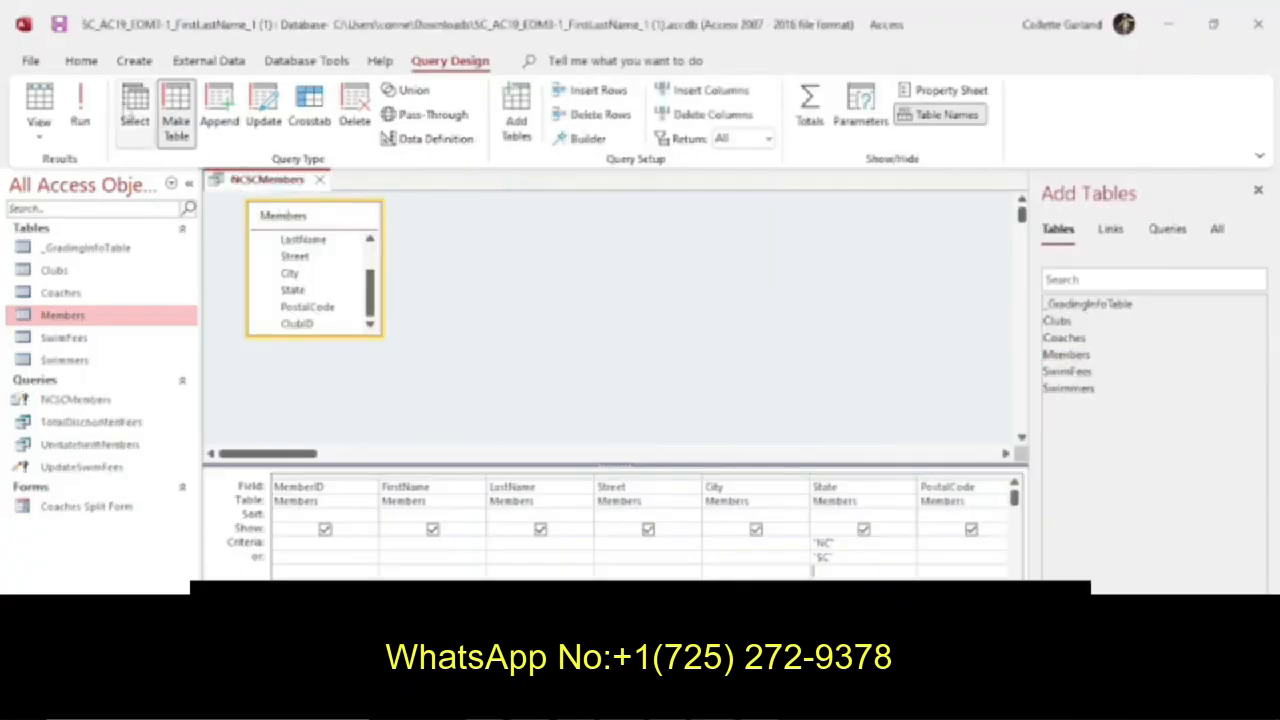
click(80, 100)
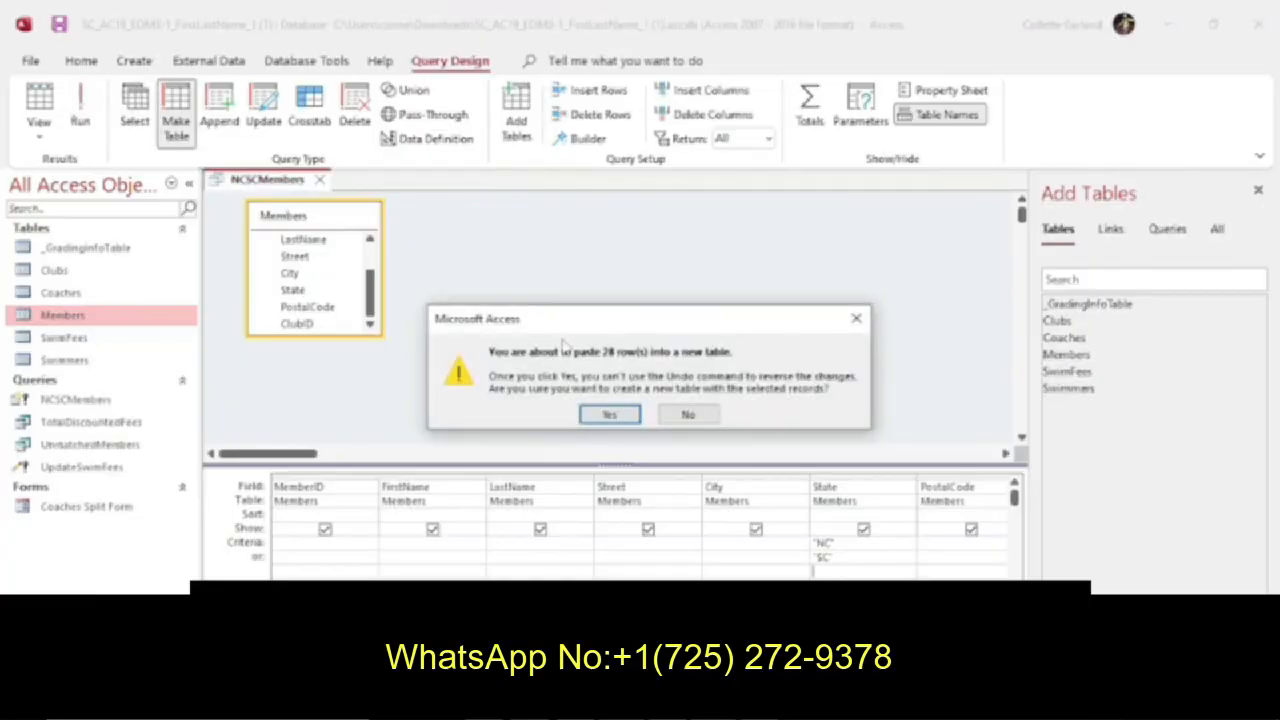
click(610, 415)
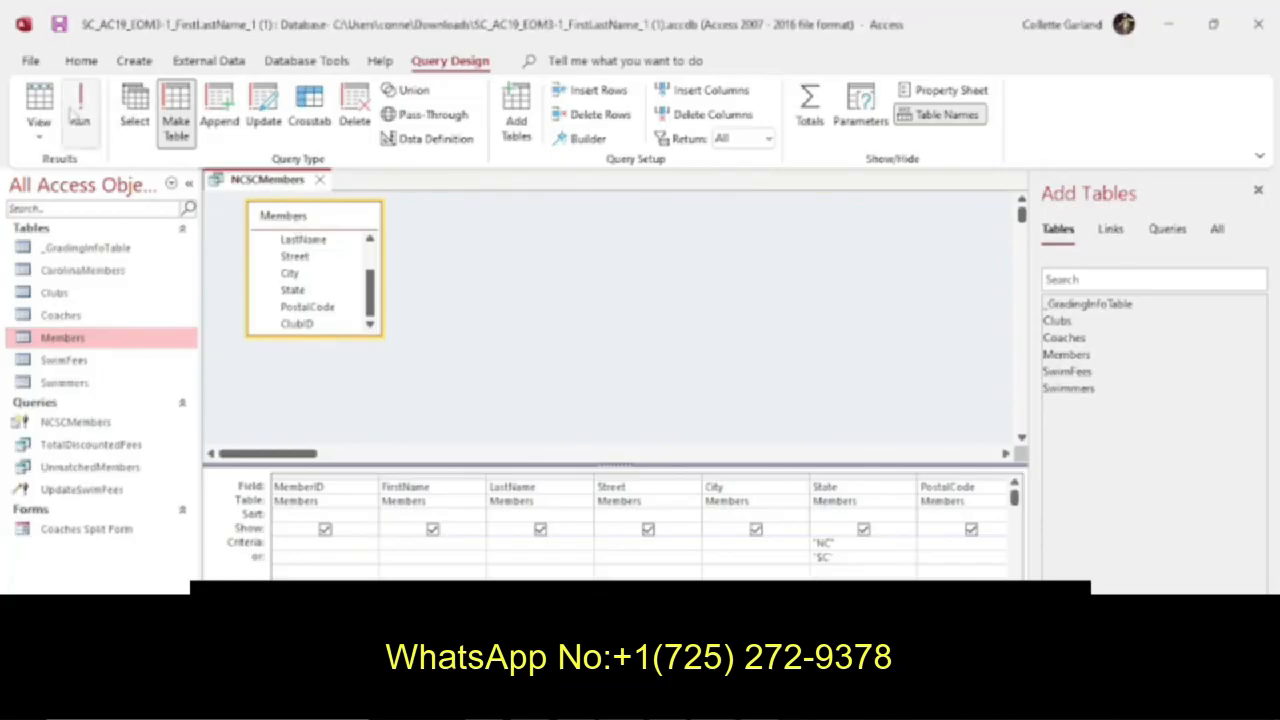
Recheck the end of instruction 8 in the instructions document, then save and close the NCSCMembers query.
click(690, 702)
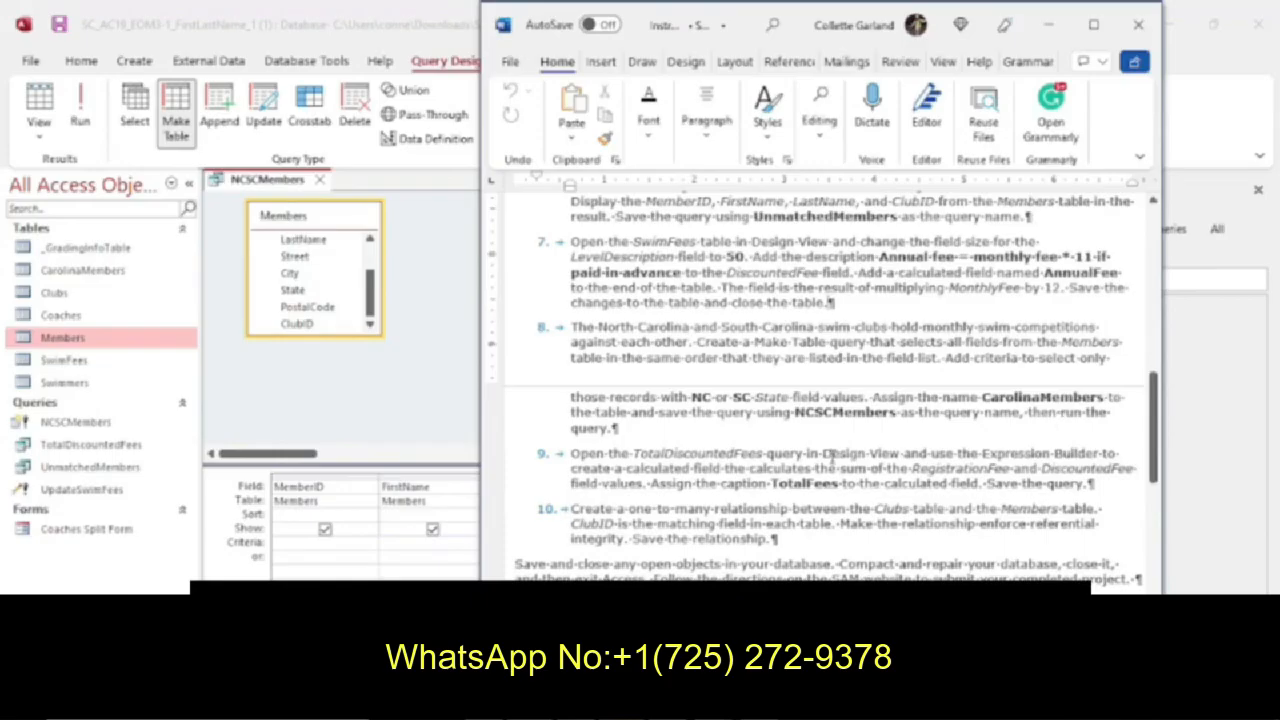
drag(609, 431, 578, 430)
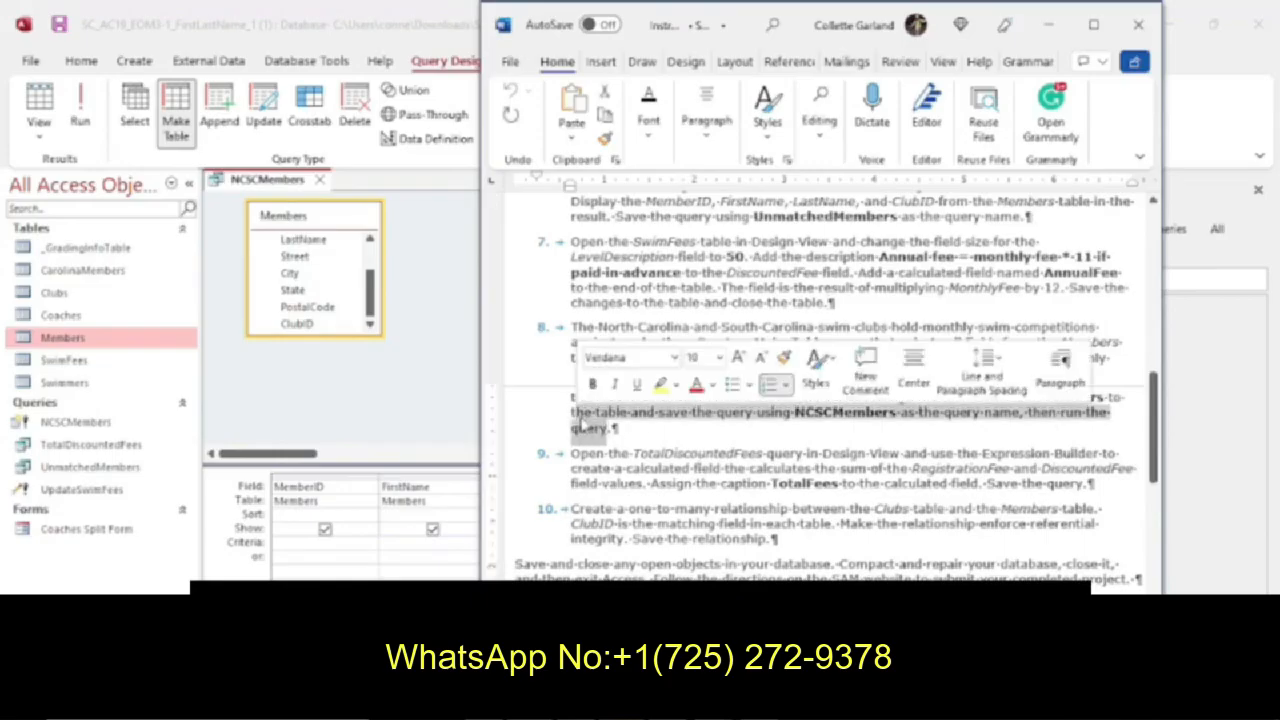
click(622, 432)
click(403, 286)
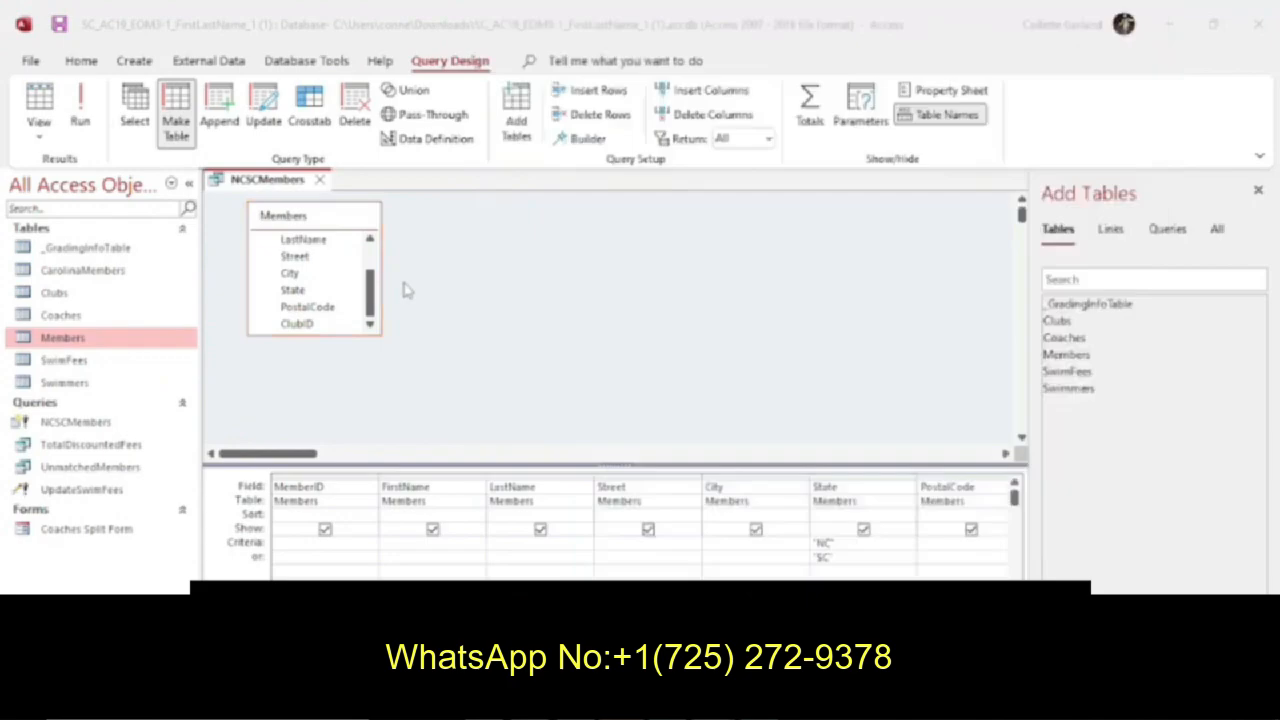
right_click(232, 178)
click(286, 190)
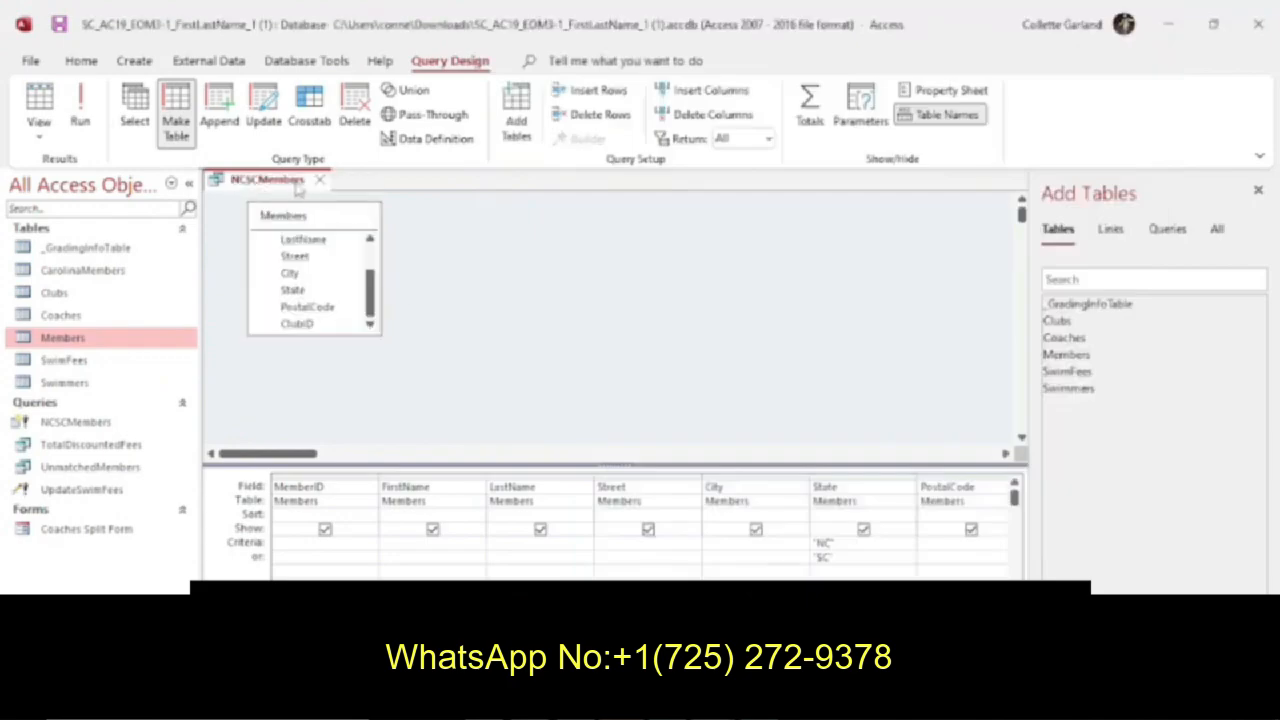
click(320, 180)
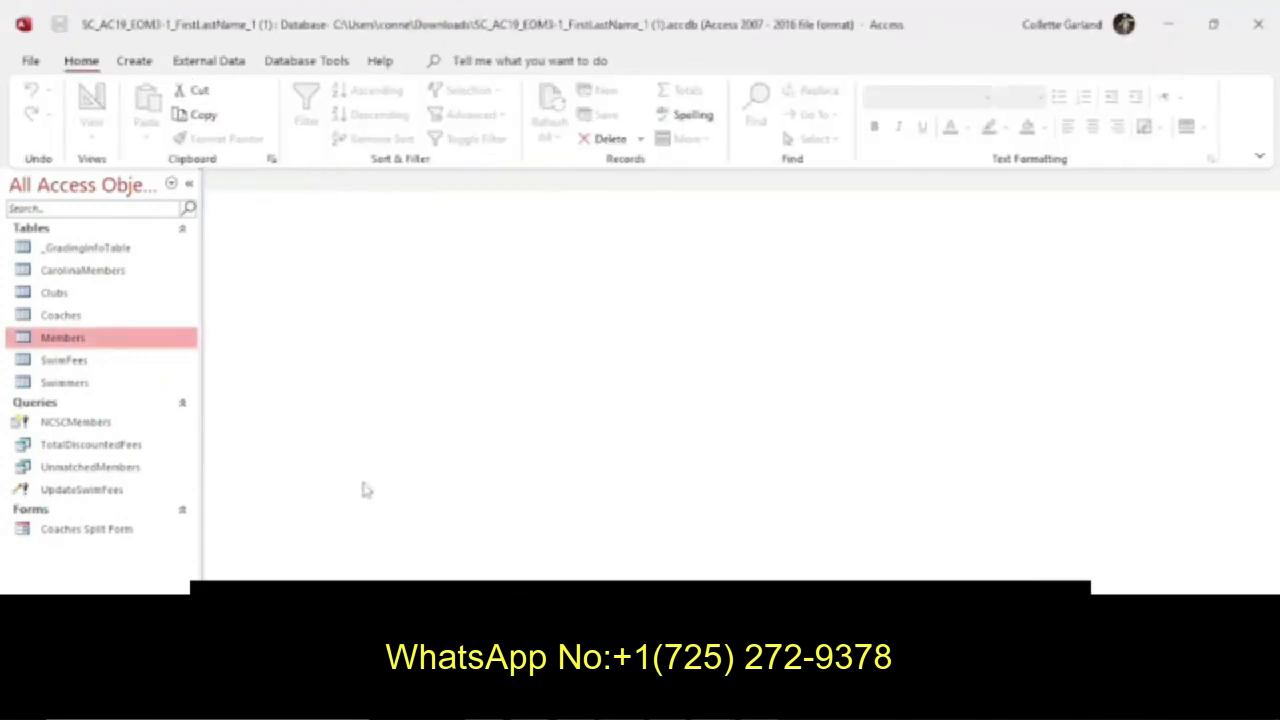